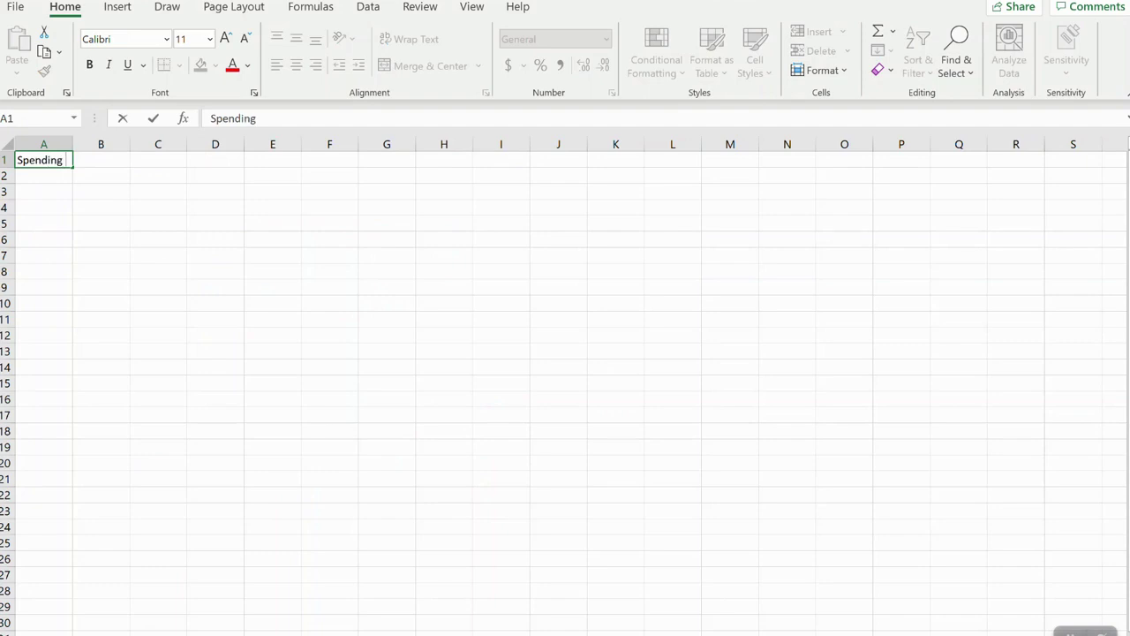
Step: Enter the title Spending Tracker in A1 and the label Period of Time in A2
{"action": "key", "text": "ctrl+Return"}
{"action": "key", "text": "Return"}
{"action": "type", "text": "Period of Time"}
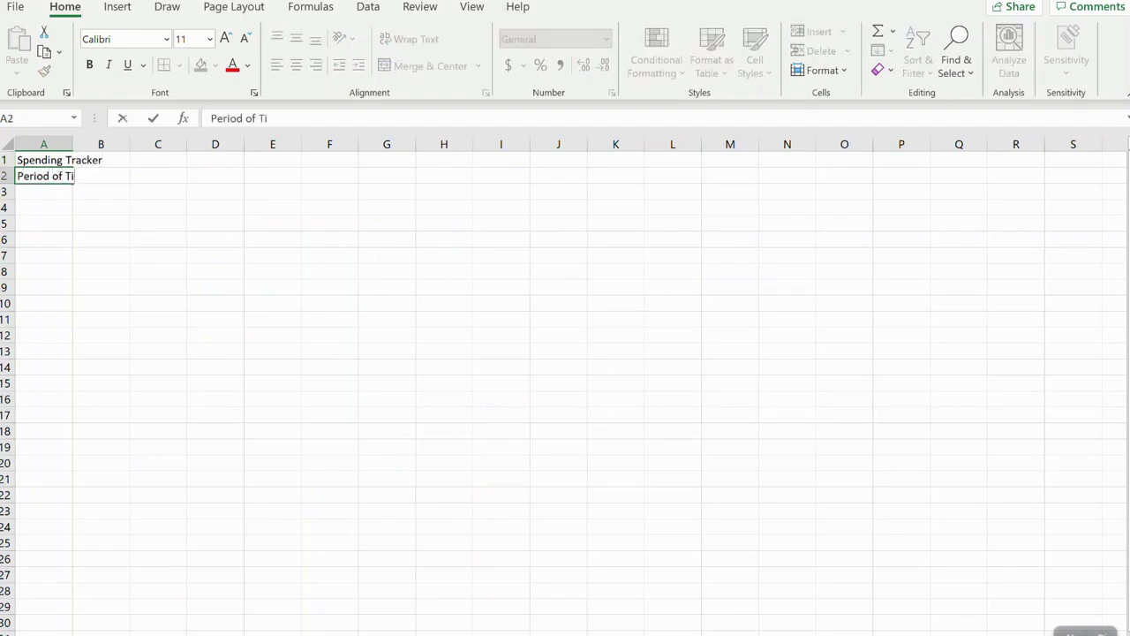
{"action": "key", "text": "Tab"}
{"action": "key", "text": "Tab"}
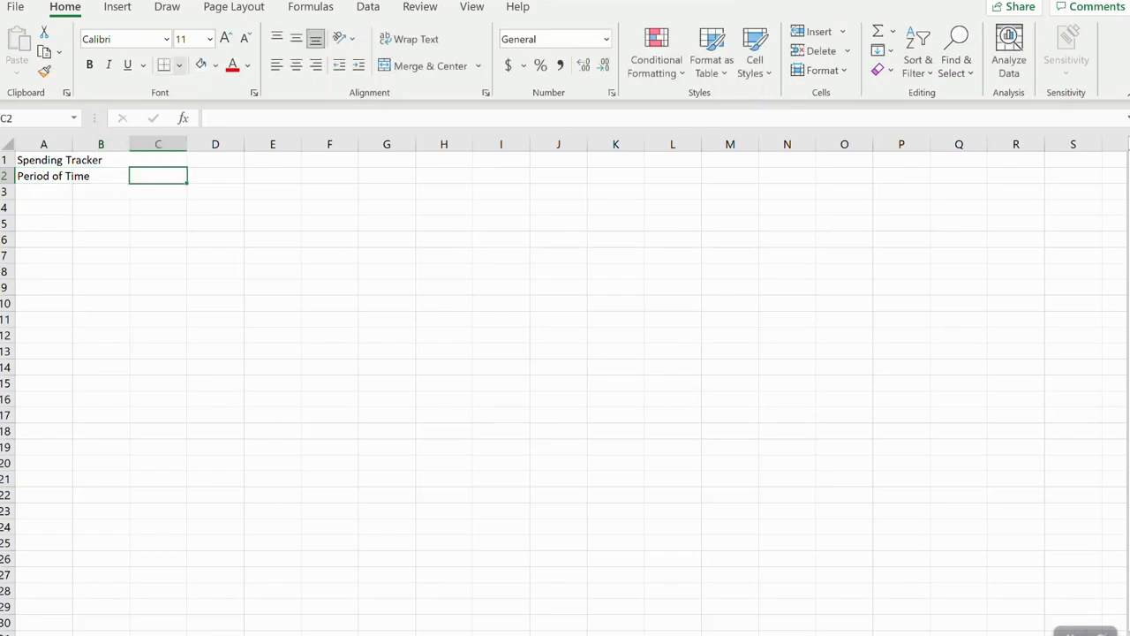
Step: Fill the entire sheet white and put an outside border around cell C2
{"action": "key", "text": "ctrl+a"}
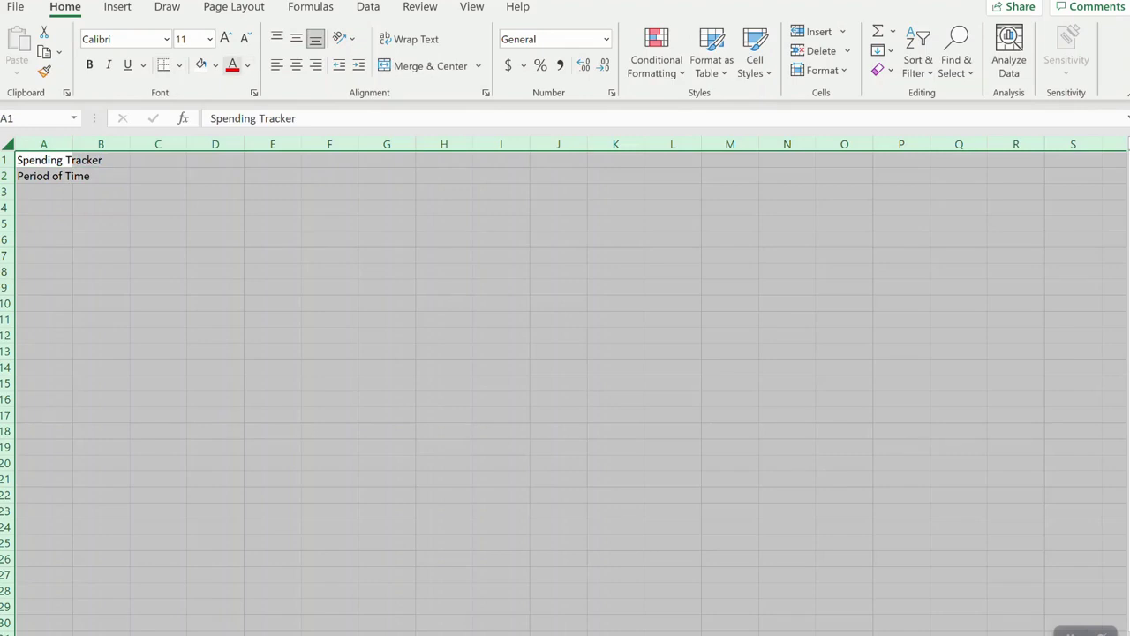
{"action": "left_click", "coordinate": [202, 65]}
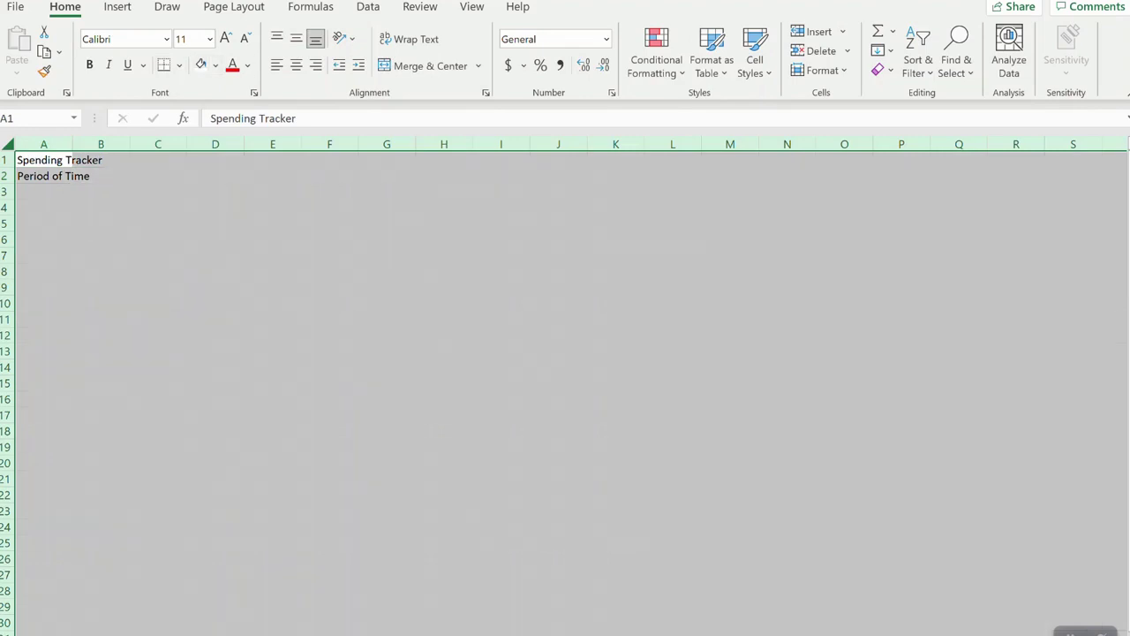
{"action": "left_click", "coordinate": [158, 175]}
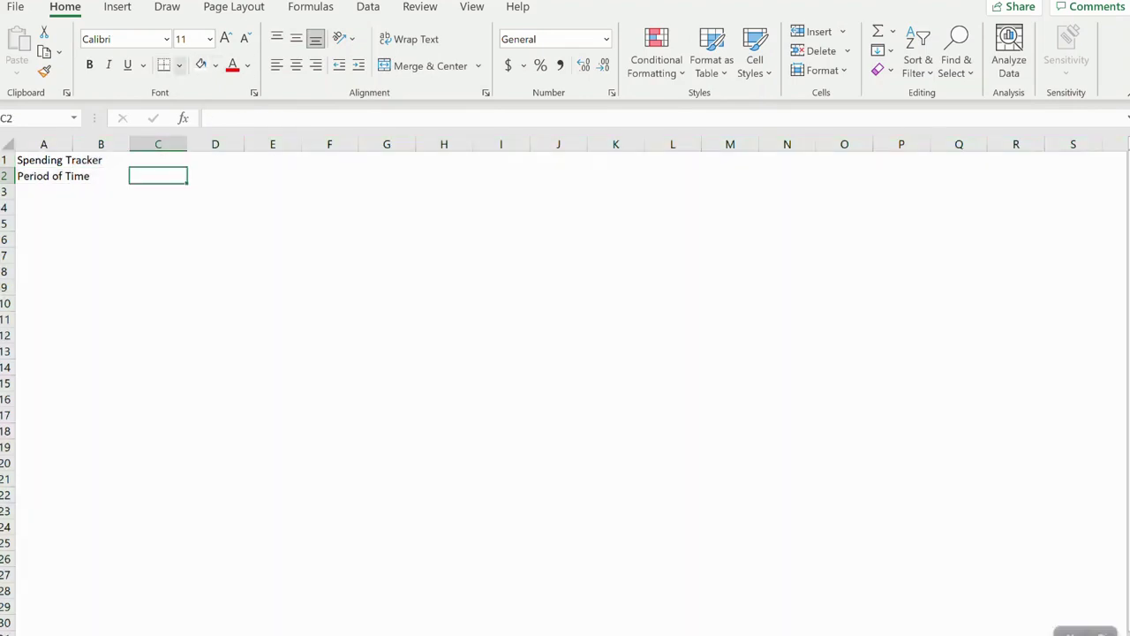
{"action": "left_click", "coordinate": [179, 65]}
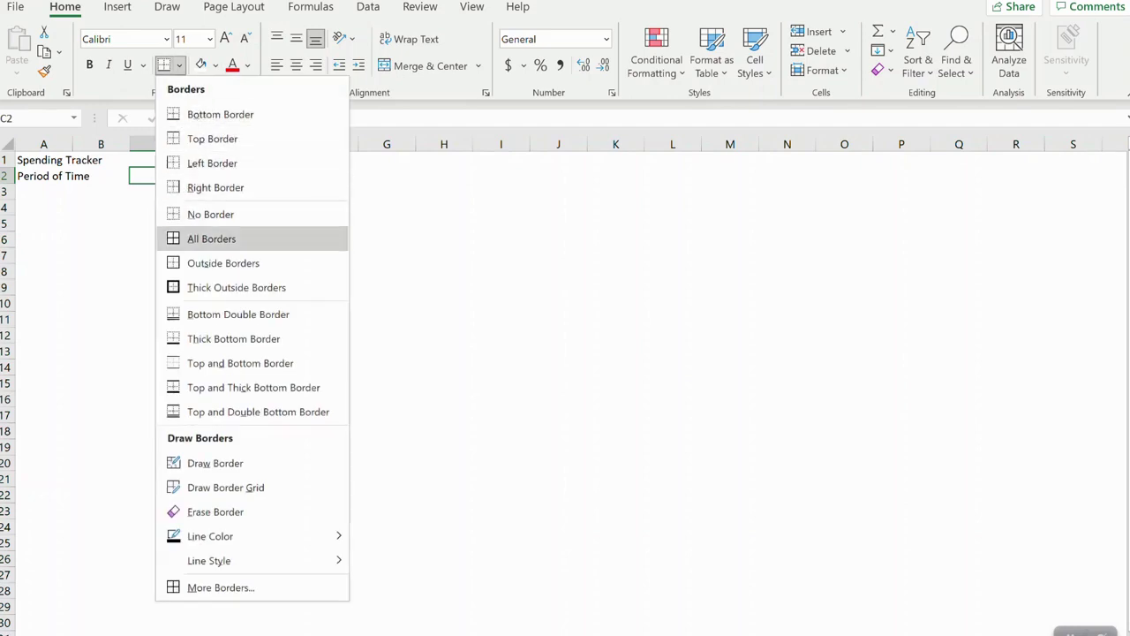
{"action": "left_click", "coordinate": [223, 263]}
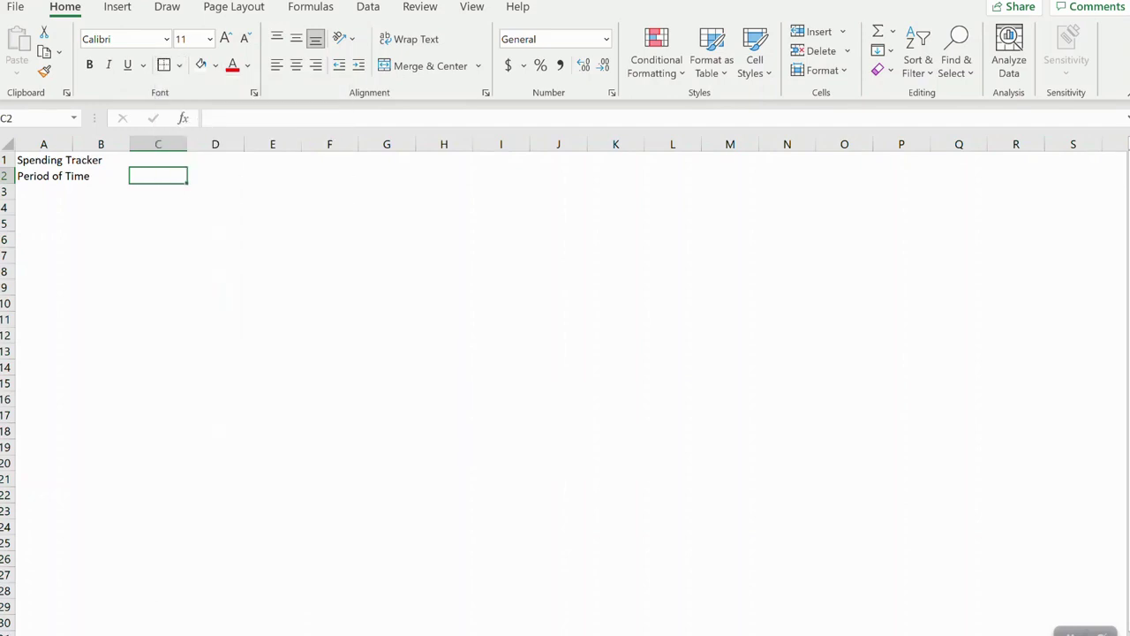
Step: Insert the formatted headings SUMMARY OF EXPENSES and Subtotals in row 5, starting at B5
{"action": "left_click", "coordinate": [101, 239]}
{"action": "left_click", "coordinate": [44, 191]}
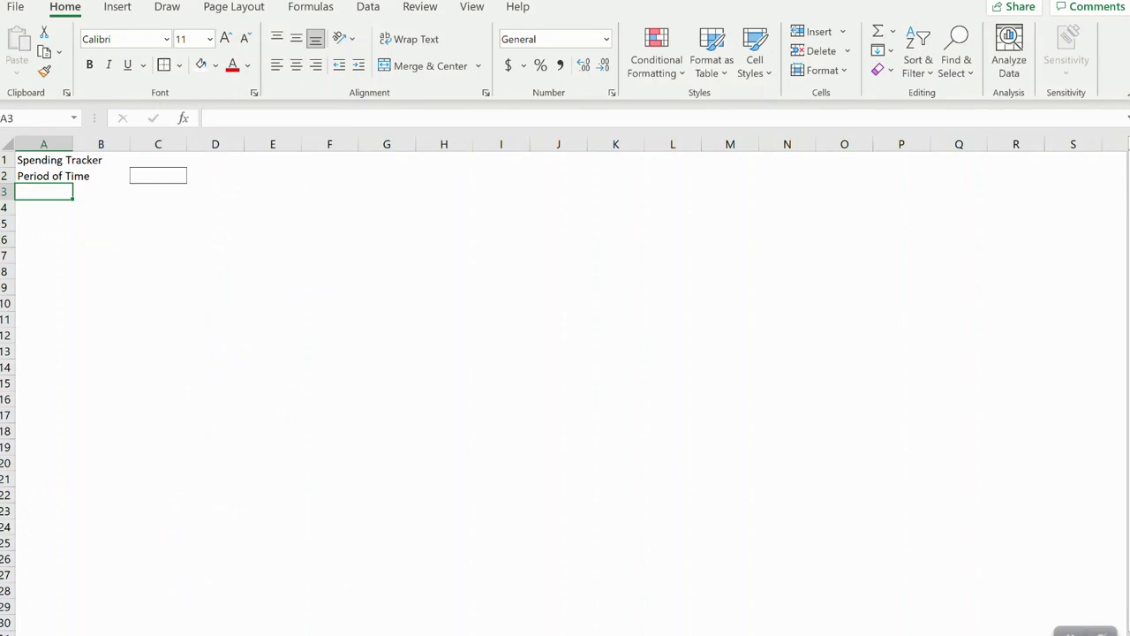
{"action": "left_click", "coordinate": [158, 208]}
{"action": "left_click", "coordinate": [101, 207]}
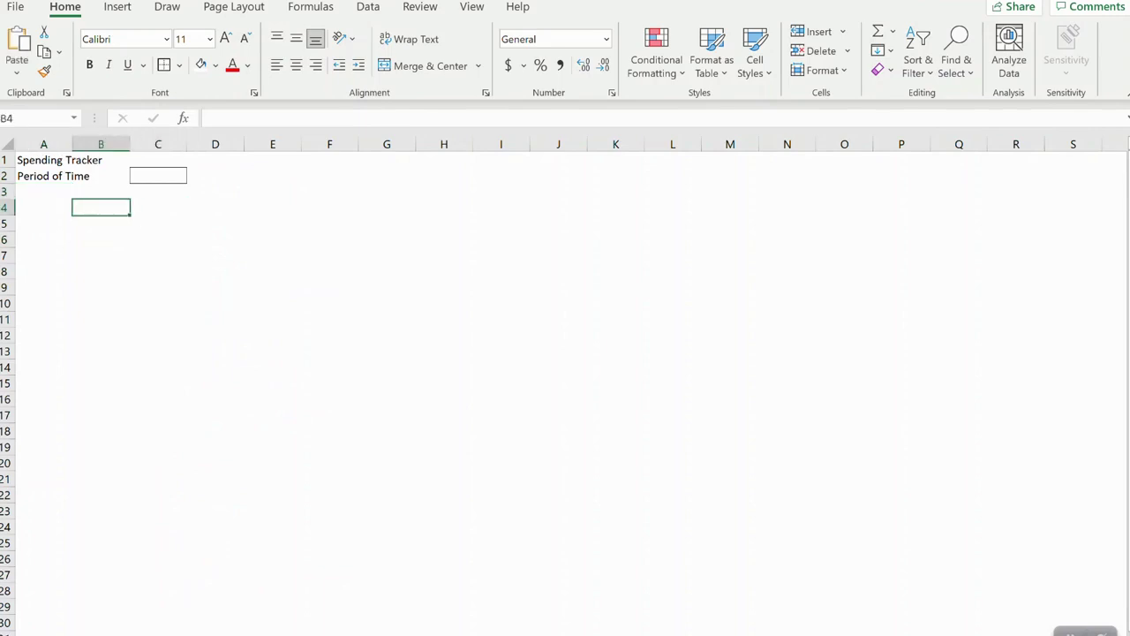
{"action": "left_click", "coordinate": [101, 224]}
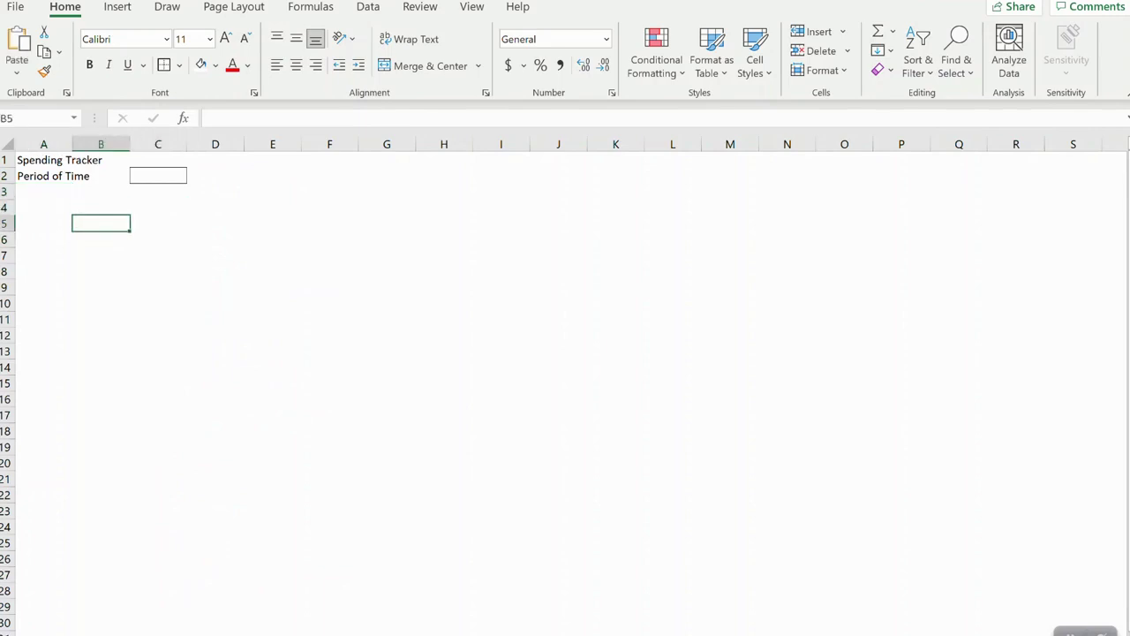
{"action": "type", "text": "SUMMARY OF EXPENSES\tSubtotals"}
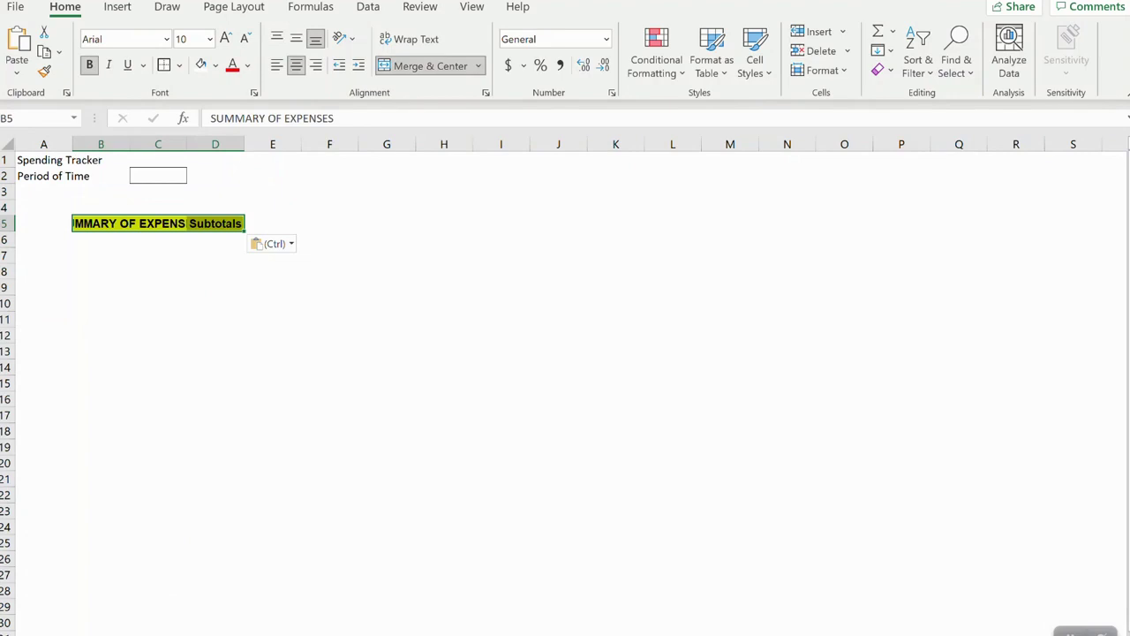
Step: Widen columns B and D so the summary headings fit
{"action": "double_click", "coordinate": [129, 144]}
{"action": "left_click_drag", "start_coordinate": [130, 143], "coordinate": [232, 144]}
{"action": "left_click_drag", "start_coordinate": [347, 144], "coordinate": [364, 144]}
{"action": "left_click", "coordinate": [327, 251]}
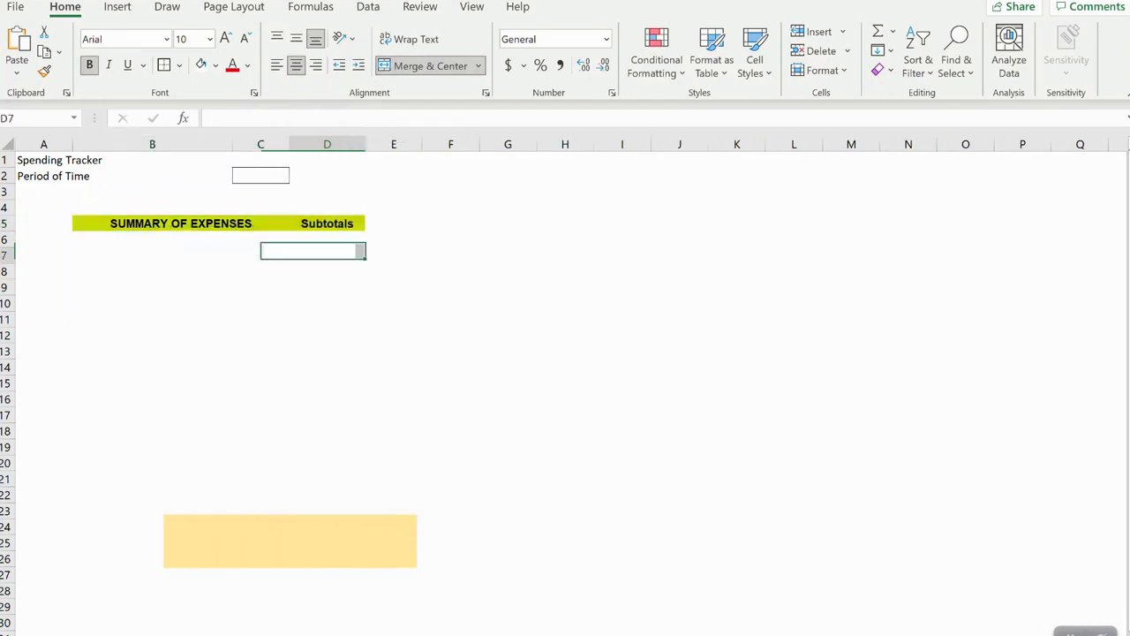
{"action": "left_click", "coordinate": [180, 223]}
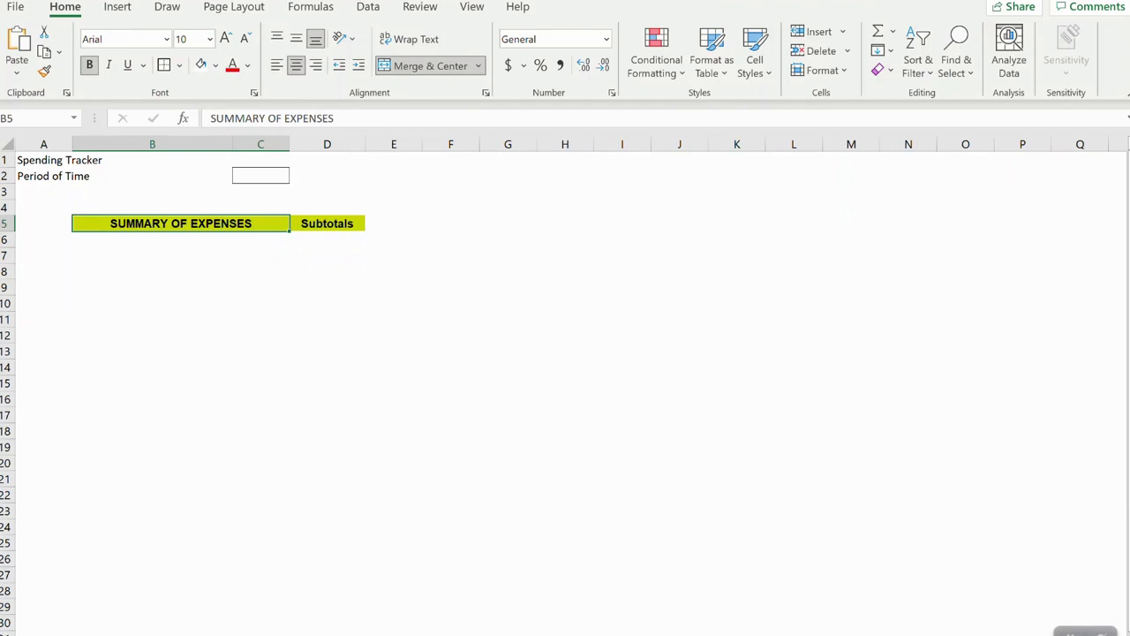
Step: List the expense categories Living Expenses, Food and Utilities in cells B6 to B8
{"action": "left_click", "coordinate": [152, 239]}
{"action": "type", "text": "L"}
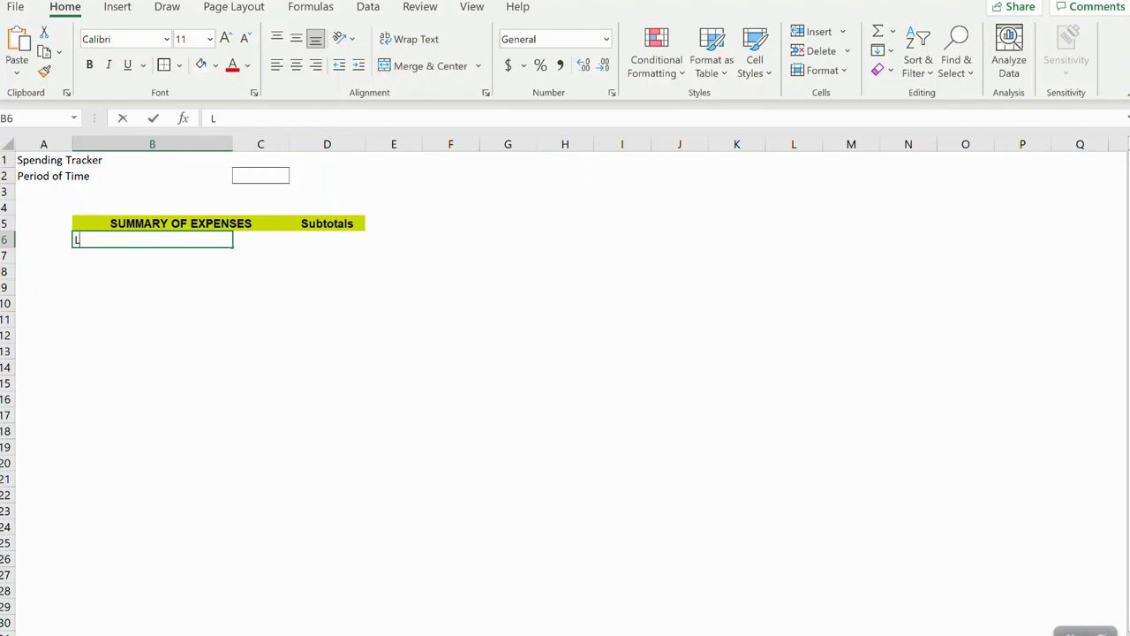
{"action": "type", "text": "iving Exp"}
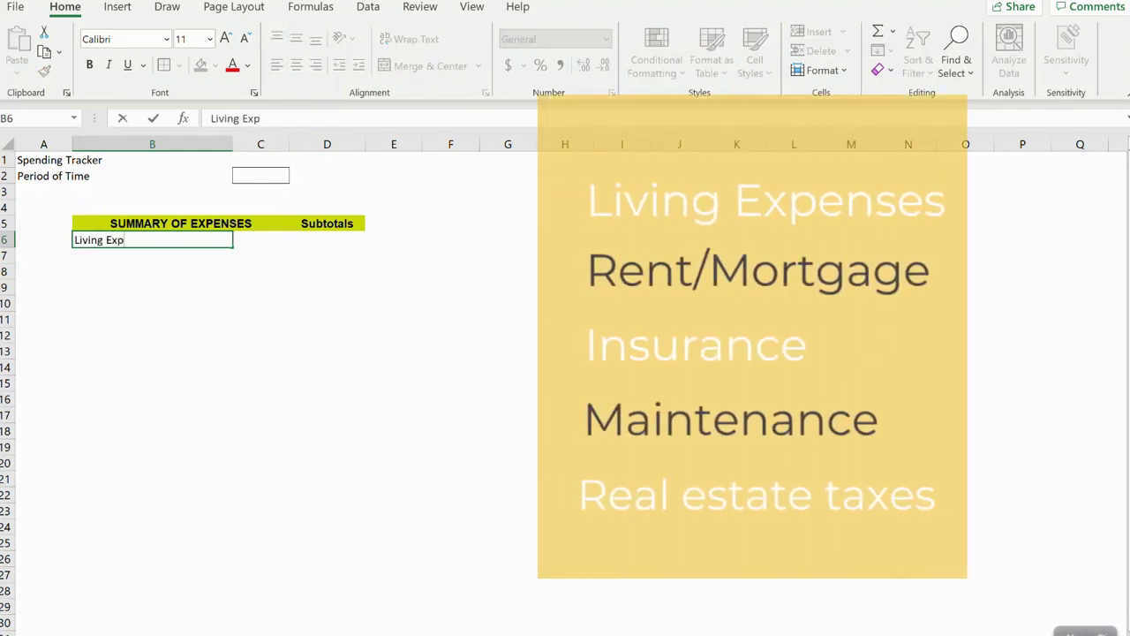
{"action": "type", "text": "enses"}
{"action": "key", "text": "Return"}
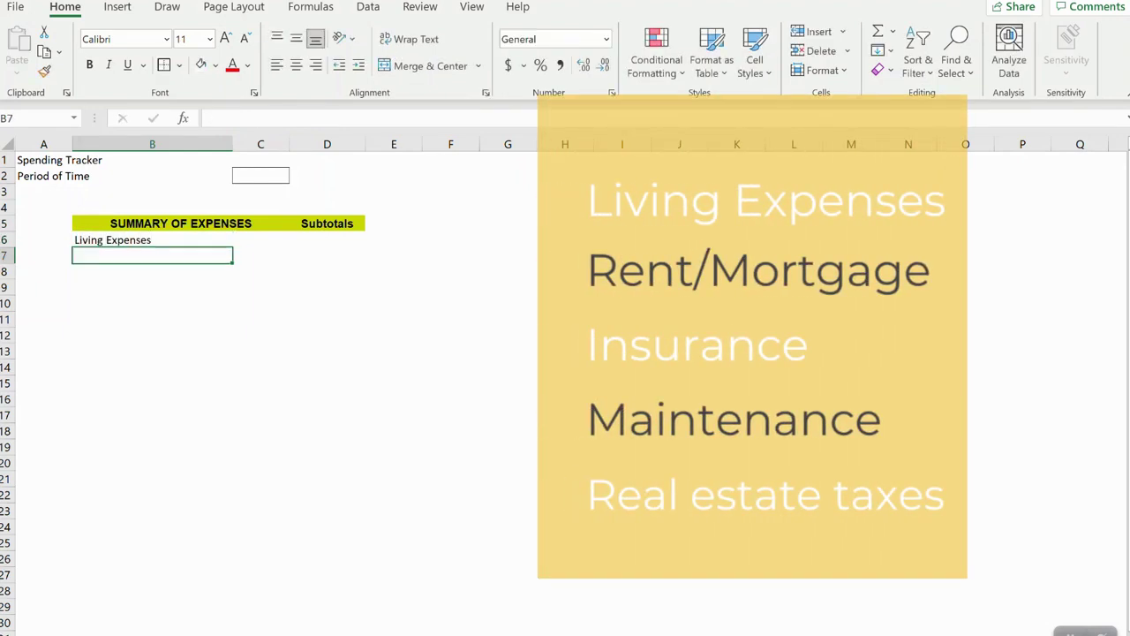
{"action": "type", "text": "Food"}
{"action": "key", "text": "Return"}
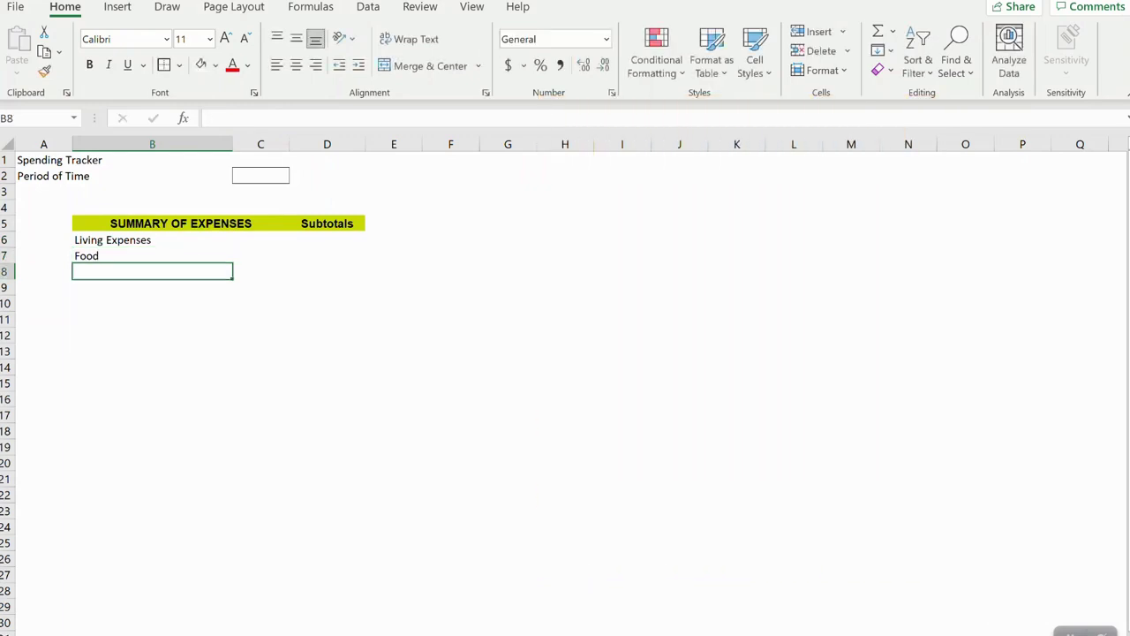
{"action": "type", "text": "Utilities"}
{"action": "key", "text": "Return"}
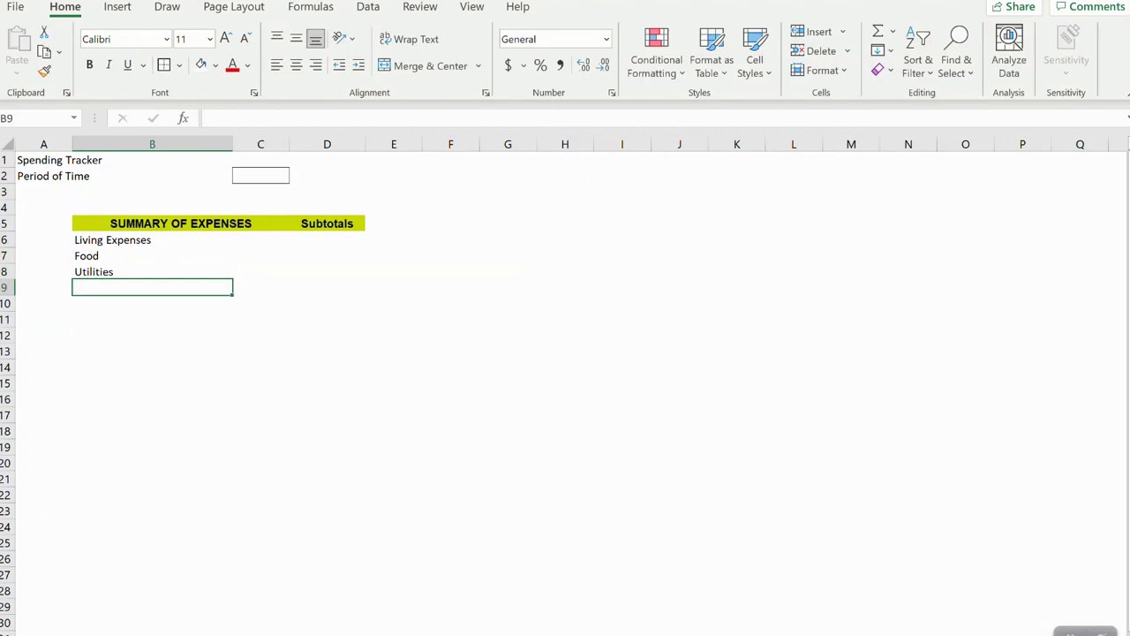
Step: Extend the Utilities category in B8 to read Utilities/Phone/TV
{"action": "left_click", "coordinate": [152, 272]}
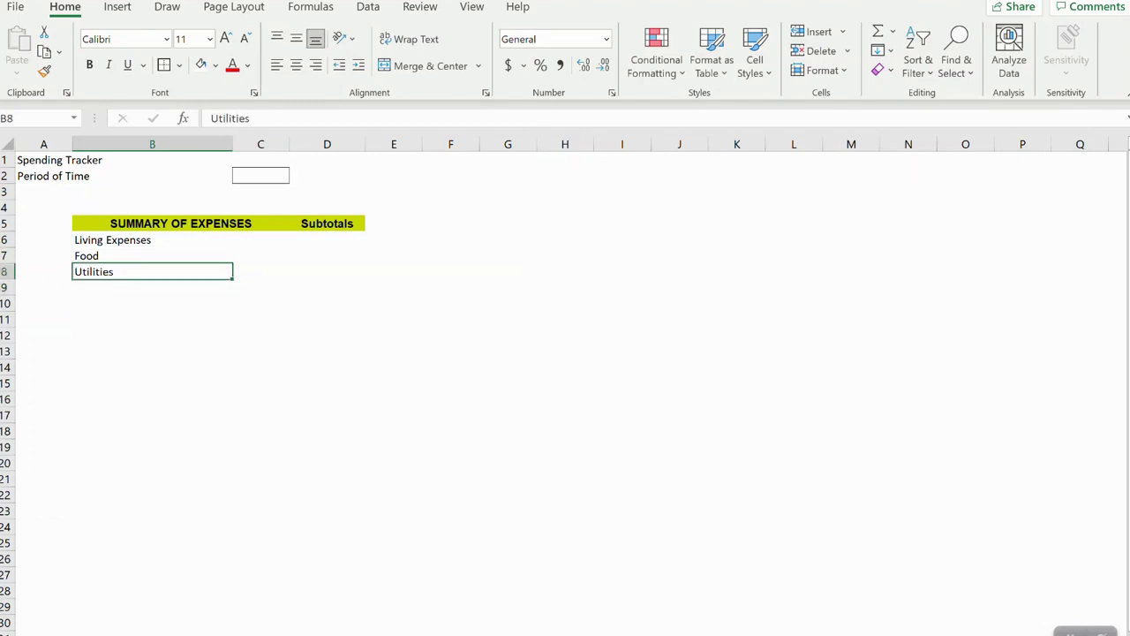
{"action": "left_click", "coordinate": [251, 118]}
{"action": "type", "text": "/"}
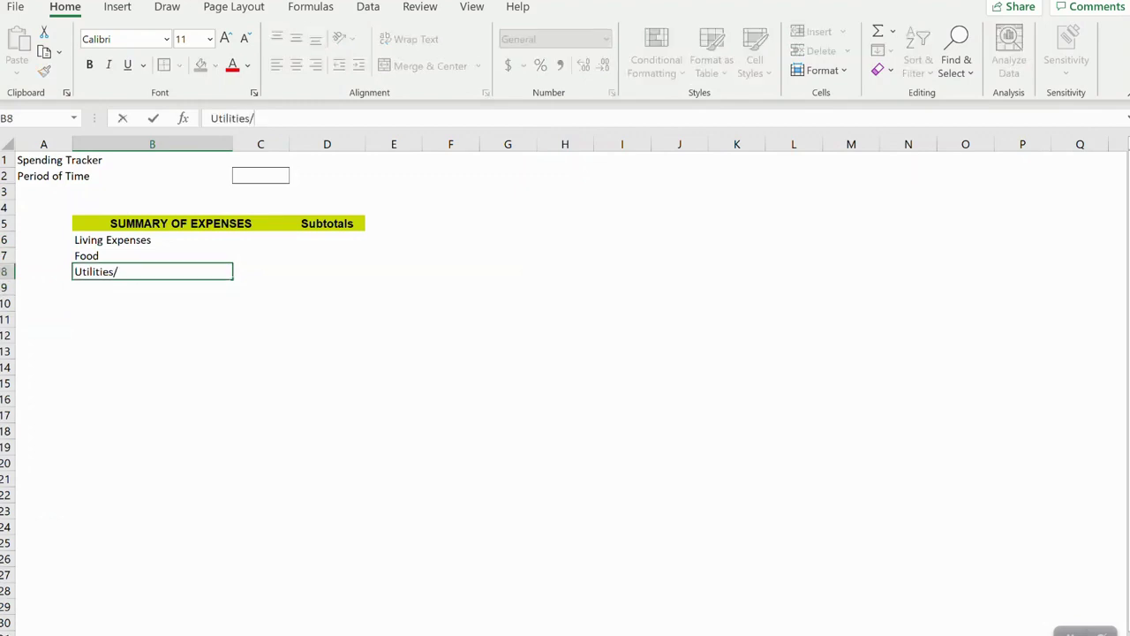
{"action": "type", "text": "Phone/TV"}
{"action": "key", "text": "Return"}
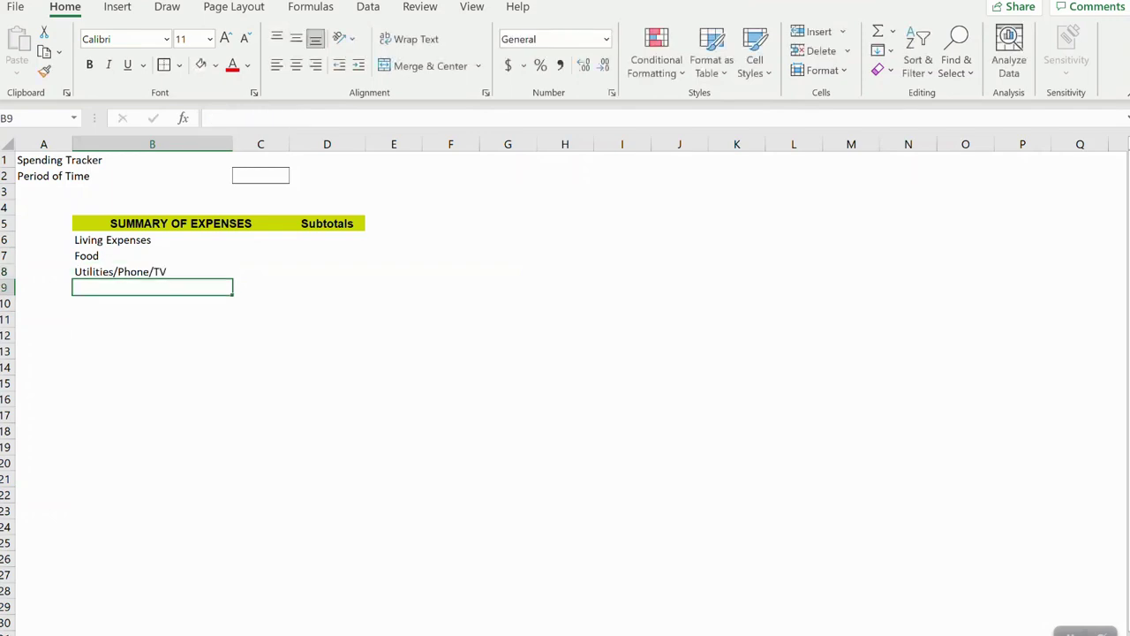
Step: Add the categories Pet in B9 and Automobiles in B10
{"action": "type", "text": "Pet"}
{"action": "key", "text": "Return"}
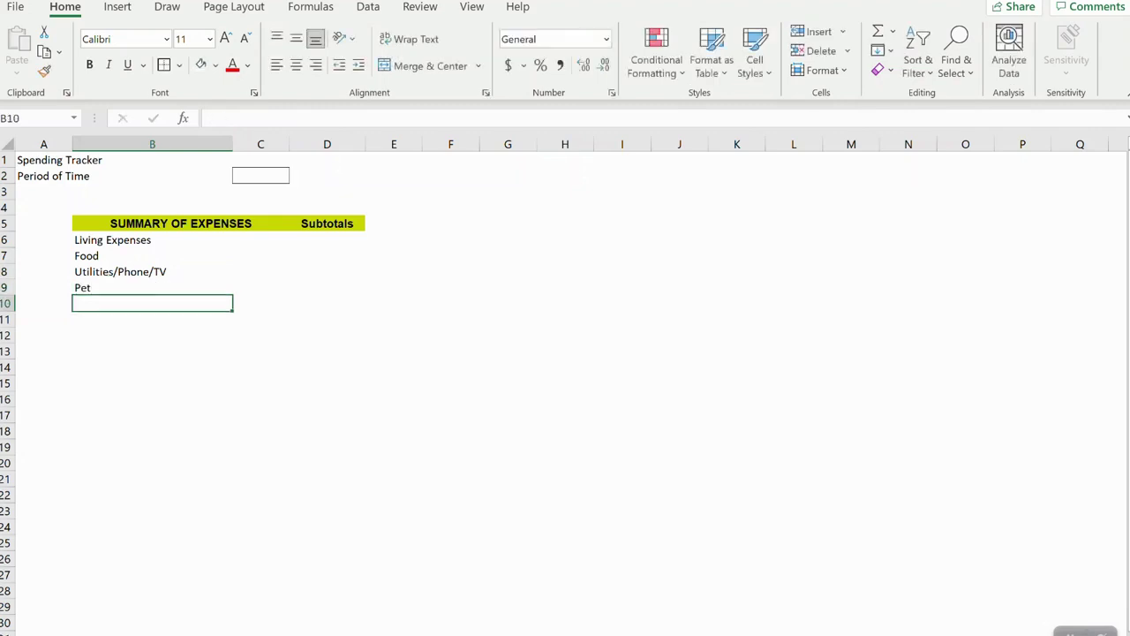
{"action": "type", "text": "Automa"}
{"action": "key", "text": "BackSpace"}
{"action": "type", "text": "obi"}
{"action": "key", "text": "BackSpace"}
{"action": "key", "text": "BackSpace"}
{"action": "key", "text": "BackSpace"}
{"action": "type", "text": "obiles"}
{"action": "key", "text": "Return"}
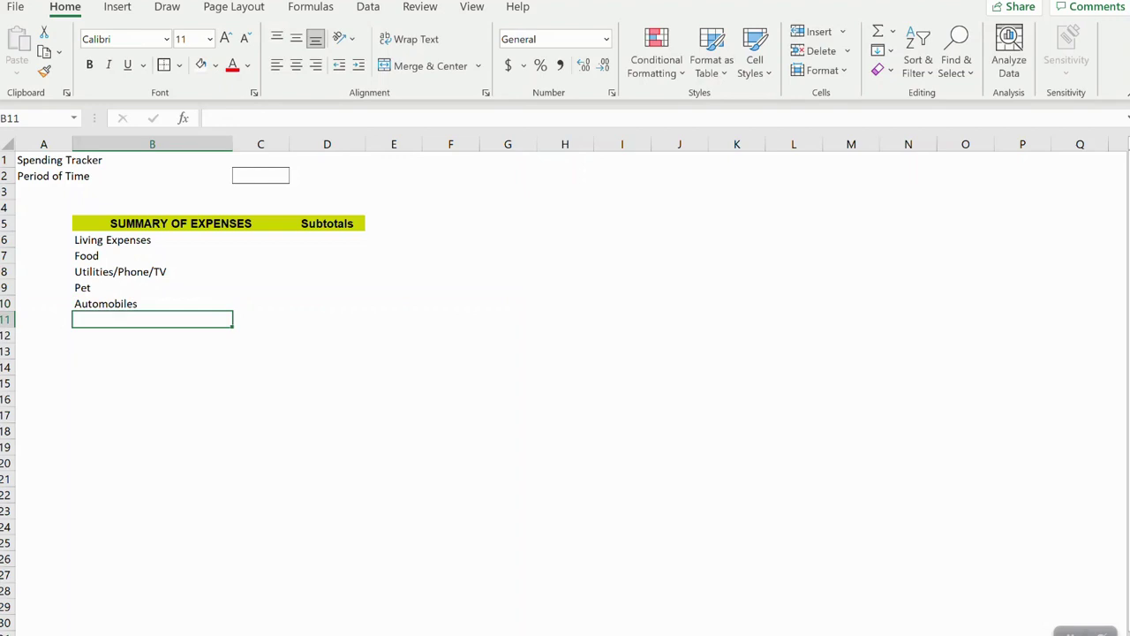
Step: Add the category Apparel & Entertainment in B11
{"action": "type", "text": "Ap"}
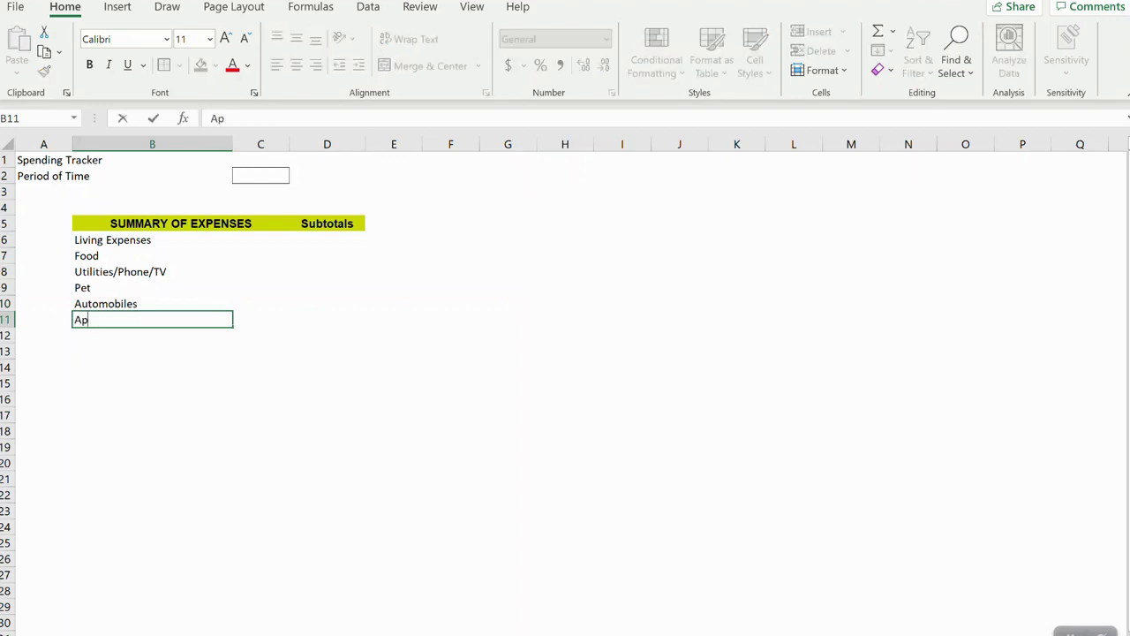
{"action": "type", "text": "parel & Entertainem"}
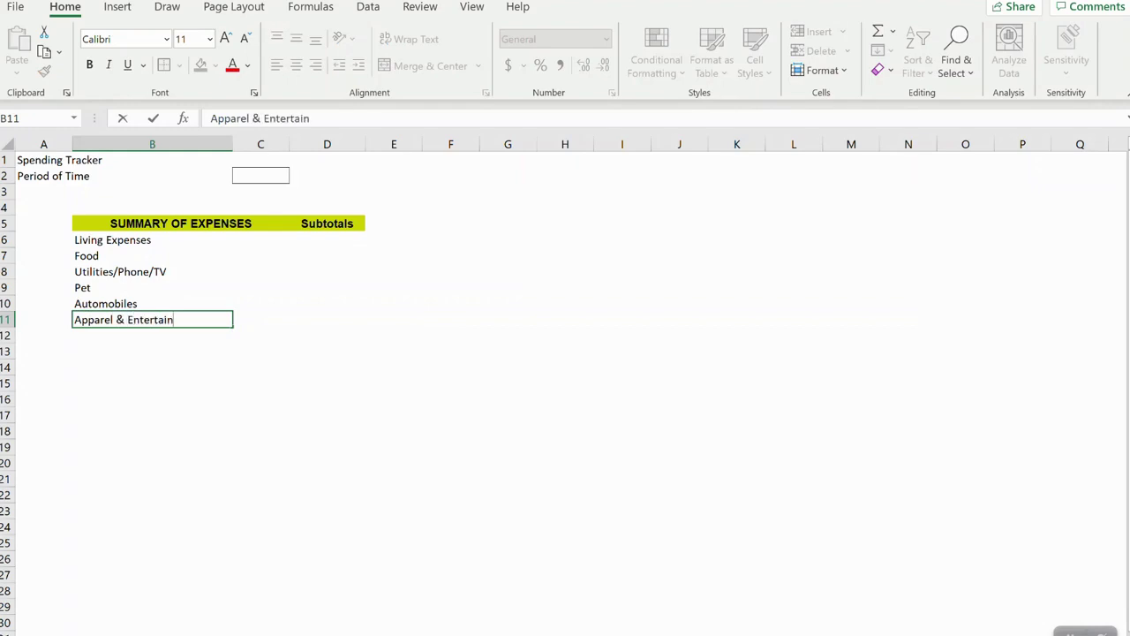
{"action": "key", "text": "BackSpace"}
{"action": "key", "text": "BackSpace"}
{"action": "type", "text": "ment"}
{"action": "key", "text": "Return"}
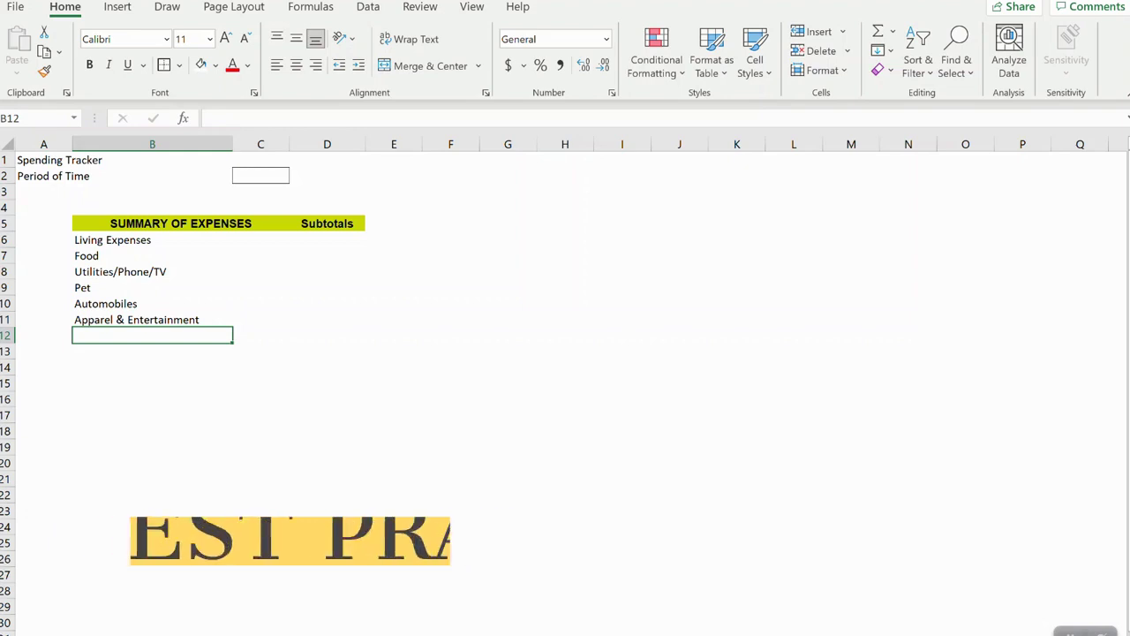
Step: Apply All Borders to the category rows in B6:D11
{"action": "left_click", "coordinate": [152, 256]}
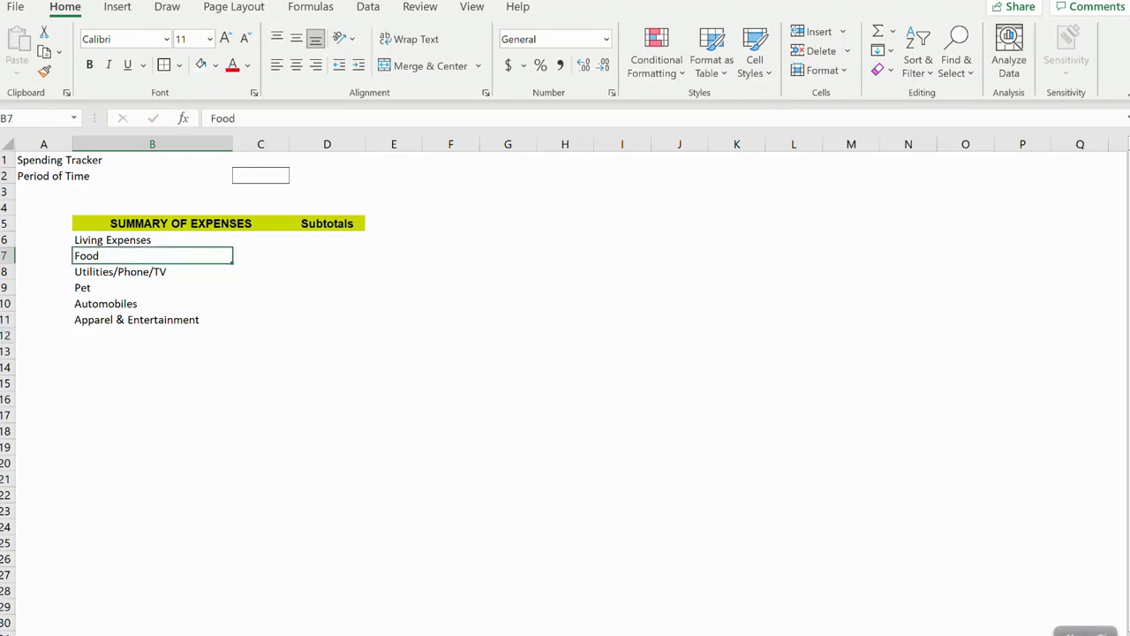
{"action": "left_click_drag", "start_coordinate": [152, 240], "coordinate": [327, 319]}
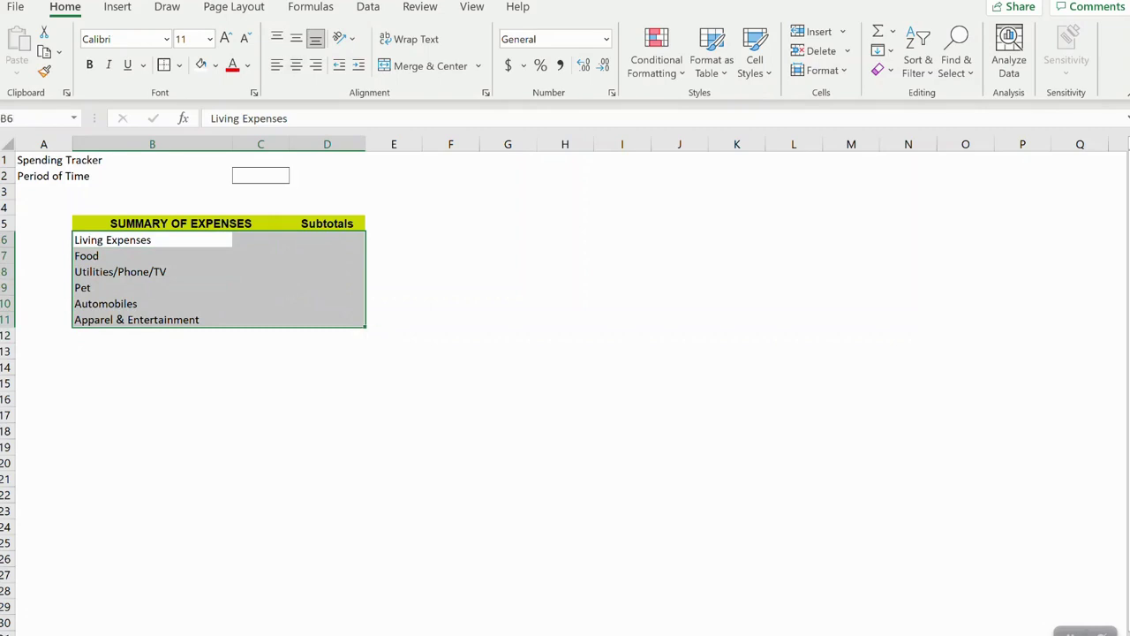
{"action": "left_click", "coordinate": [179, 64]}
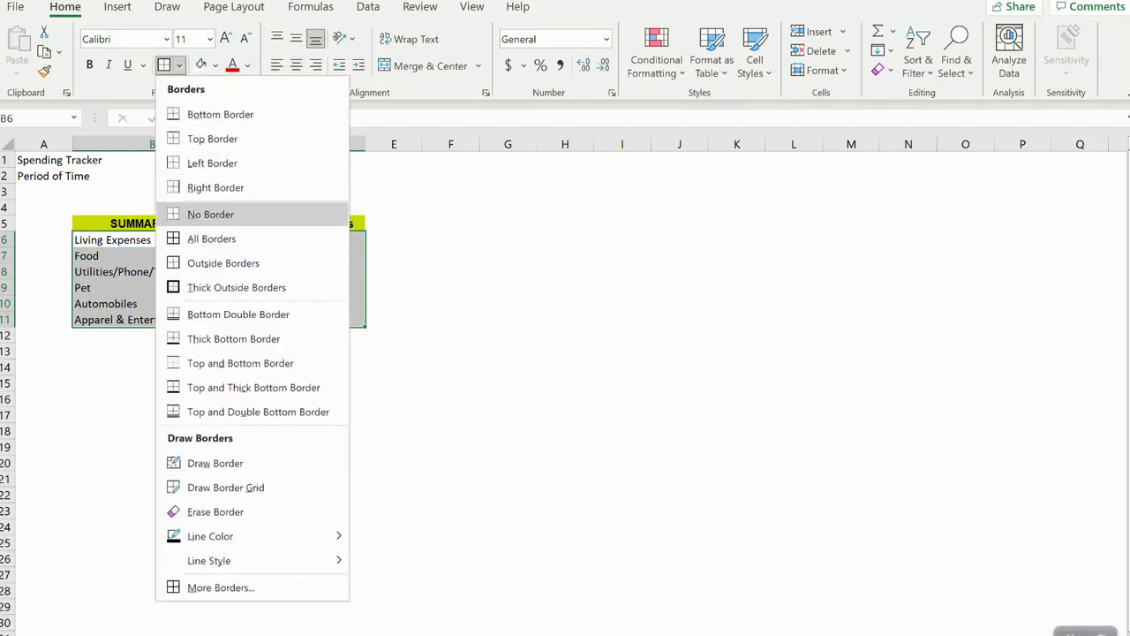
{"action": "left_click", "coordinate": [211, 238]}
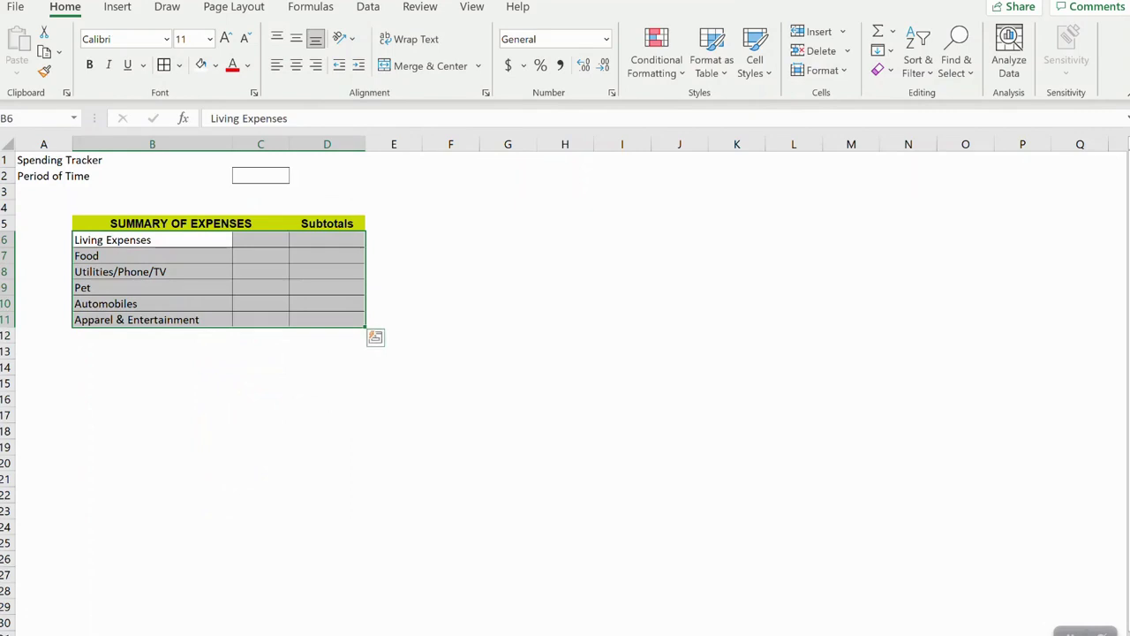
Step: Remove the empty column C between the categories and Subtotals, and narrow column B slightly
{"action": "left_click", "coordinate": [261, 256]}
{"action": "left_click", "coordinate": [326, 256]}
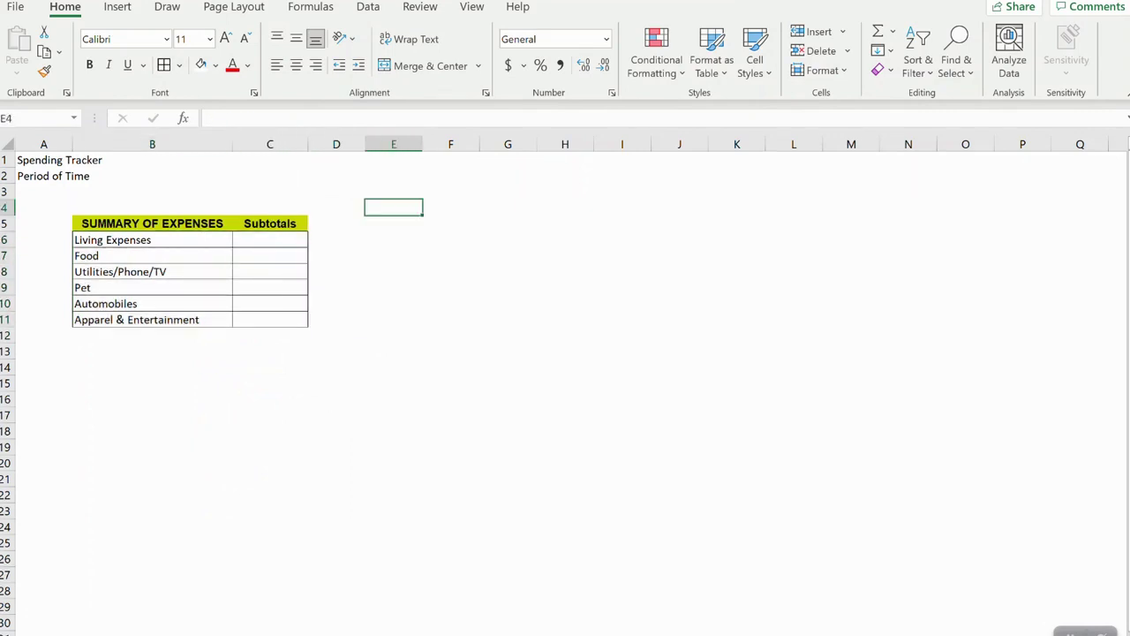
{"action": "left_click_drag", "start_coordinate": [232, 144], "coordinate": [221, 144]}
{"action": "left_click", "coordinate": [260, 332]}
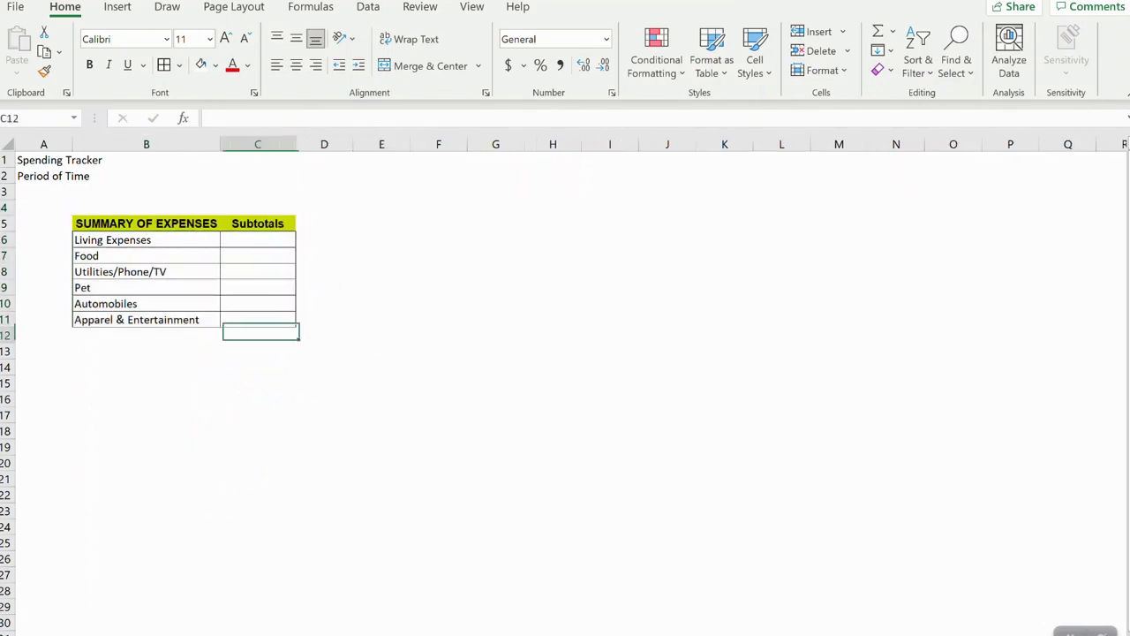
Step: Insert the formatted headings Date, Description, Category, Amount and Monthly/ Annual Expense across A14:E14
{"action": "left_click", "coordinate": [147, 367]}
{"action": "left_click", "coordinate": [147, 351]}
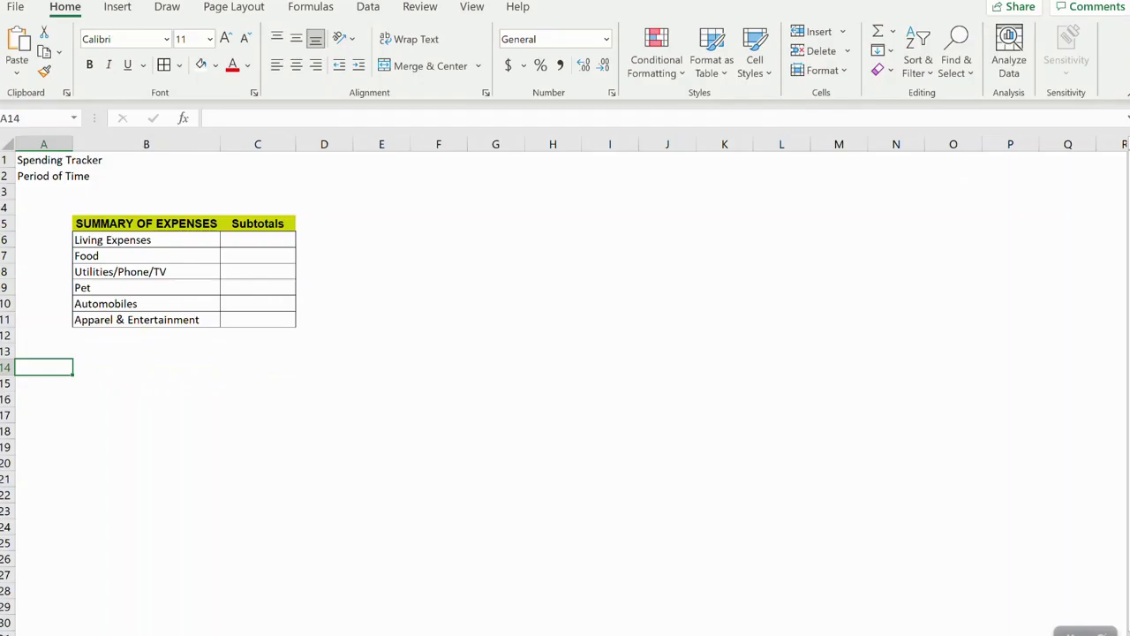
{"action": "type", "text": "Date\tDescription\tCategory\tAmount\tMonthly/ Annual Expense"}
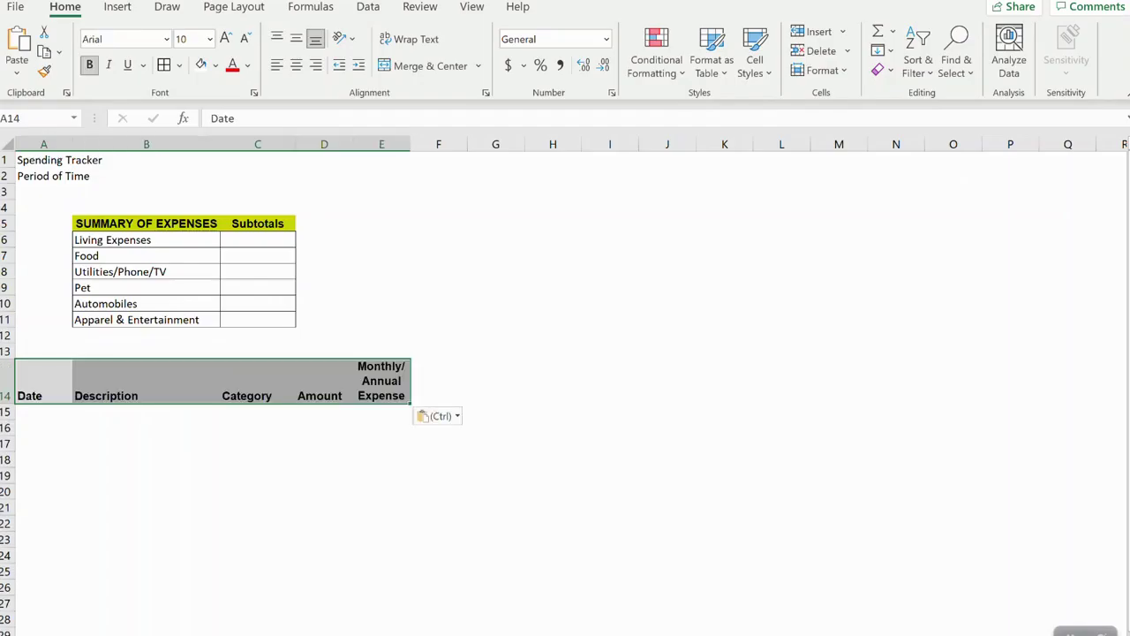
{"action": "left_click", "coordinate": [146, 381]}
{"action": "left_click", "coordinate": [43, 381]}
{"action": "left_click", "coordinate": [324, 381]}
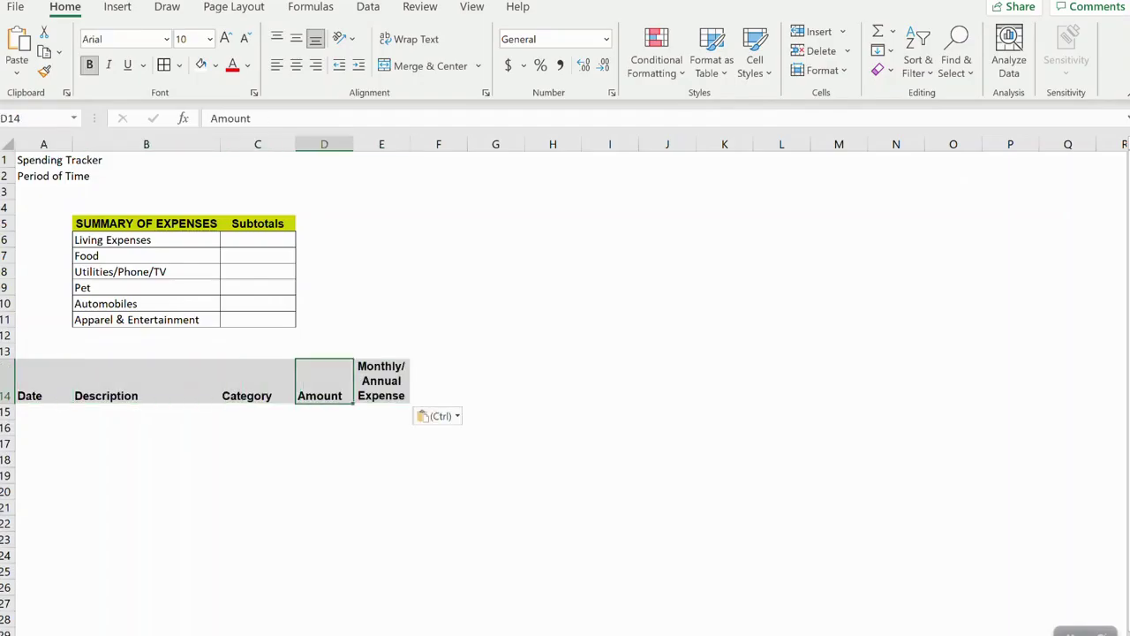
Step: Widen column E and fit row 14's height so the Monthly/Annual Expense heading wraps onto two lines
{"action": "left_click", "coordinate": [381, 381]}
{"action": "left_click_drag", "start_coordinate": [410, 144], "coordinate": [440, 144]}
{"action": "left_click", "coordinate": [257, 350]}
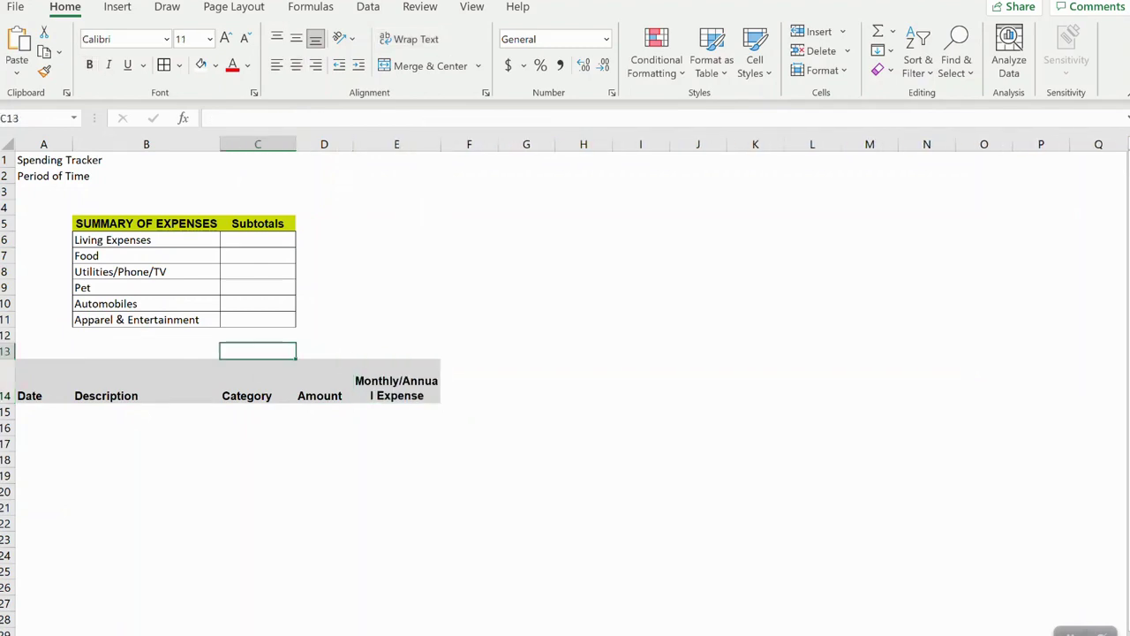
{"action": "double_click", "coordinate": [5, 404]}
{"action": "left_click", "coordinate": [323, 336]}
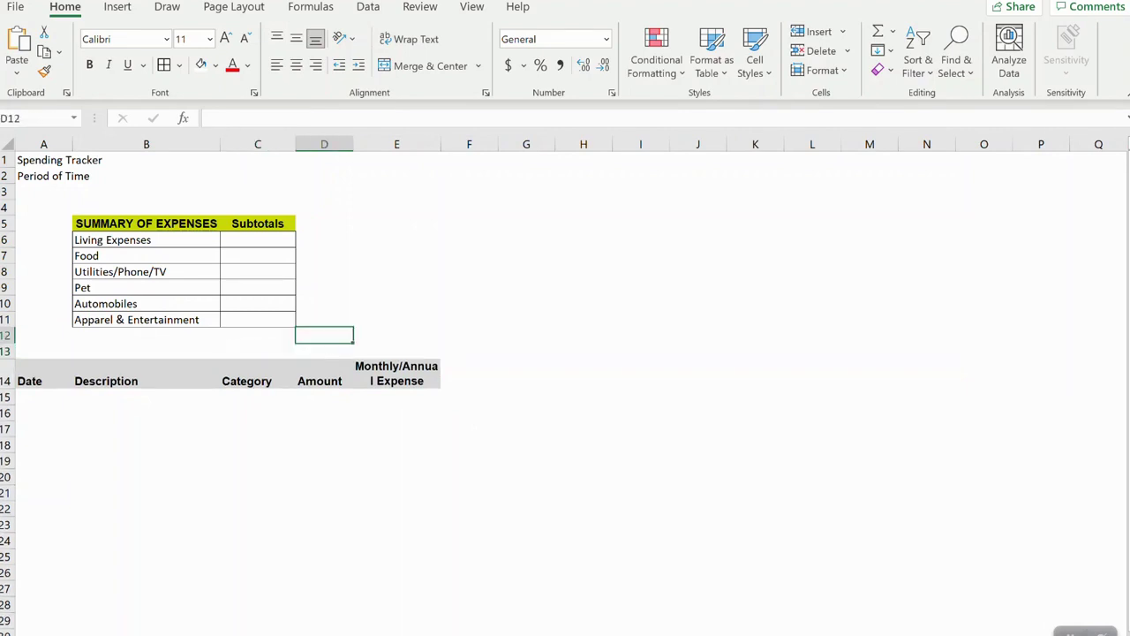
{"action": "double_click", "coordinate": [469, 374]}
{"action": "left_click", "coordinate": [397, 375]}
{"action": "left_click_drag", "start_coordinate": [442, 144], "coordinate": [452, 144]}
{"action": "left_click", "coordinate": [402, 303]}
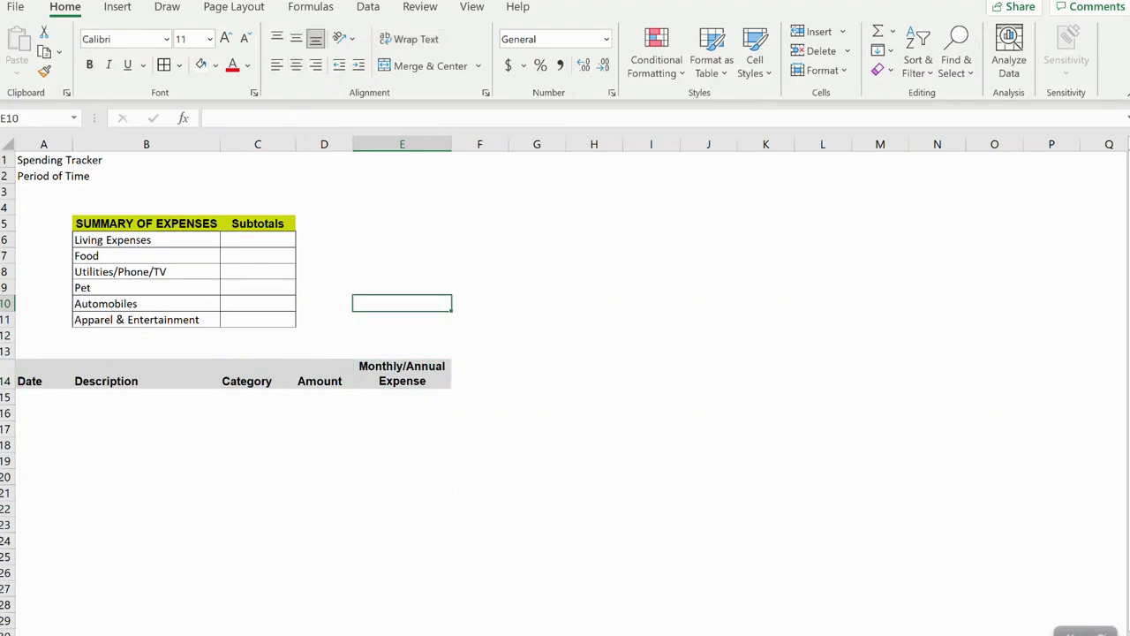
Step: Review the expense table's columns from Date through Monthly/Annual Expense
{"action": "left_click", "coordinate": [146, 375]}
{"action": "left_click", "coordinate": [43, 375]}
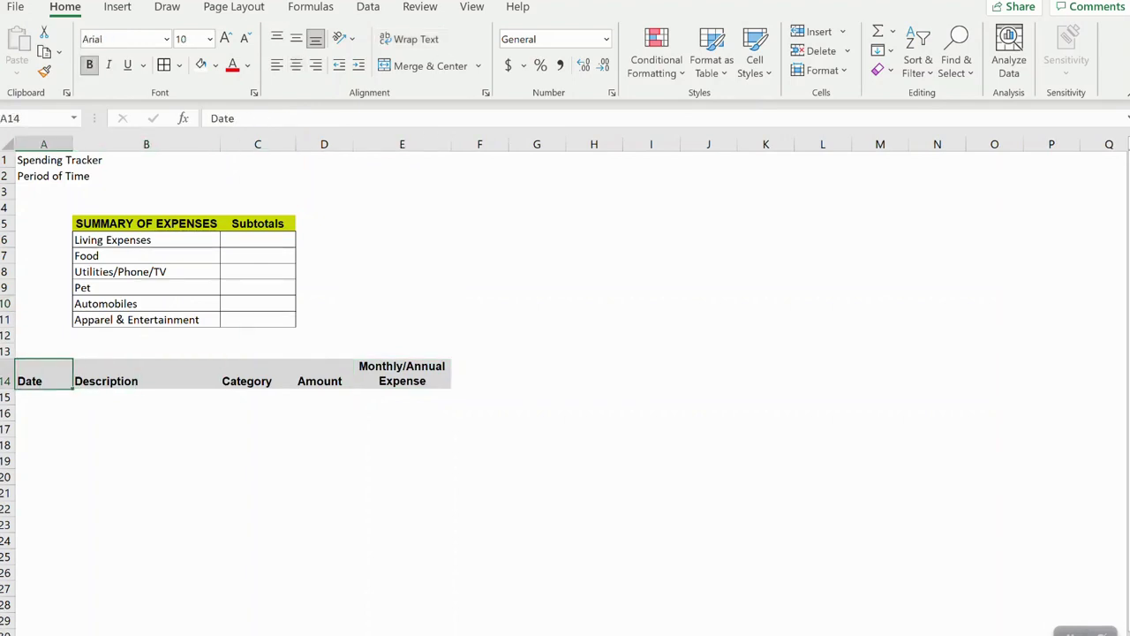
{"action": "left_click", "coordinate": [145, 374]}
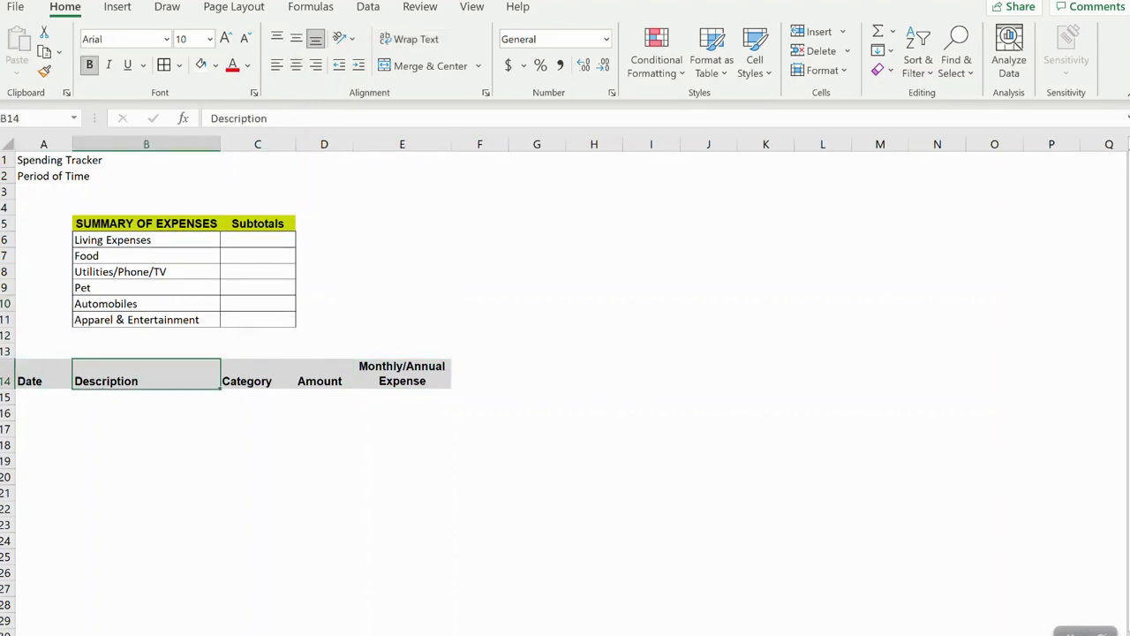
{"action": "left_click", "coordinate": [257, 374]}
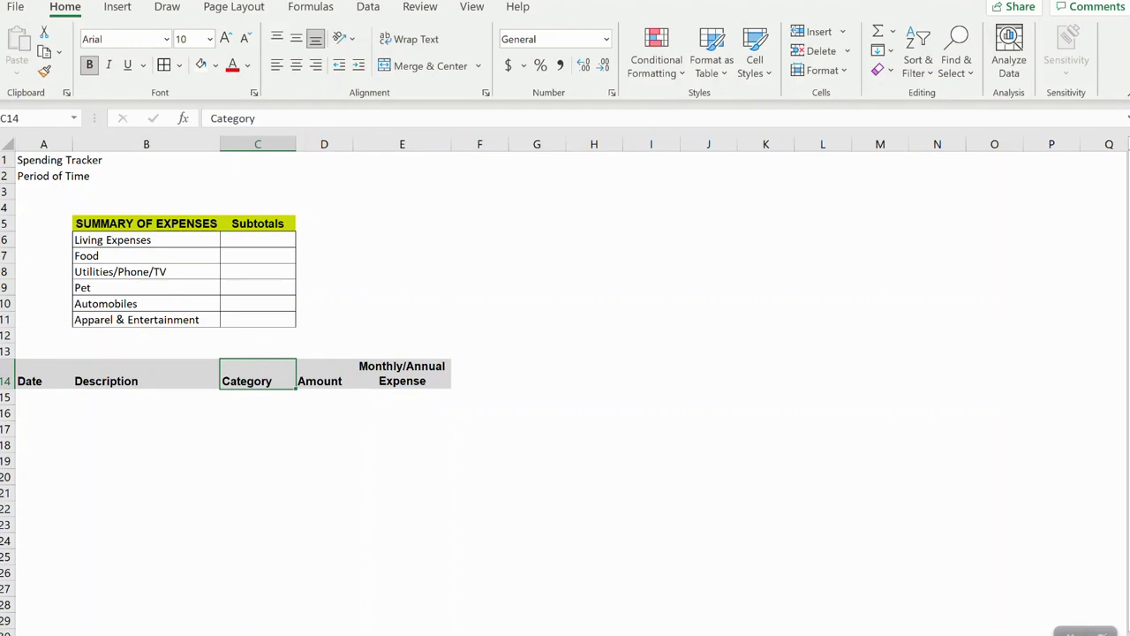
{"action": "key", "text": "Down"}
{"action": "key", "text": "Down"}
{"action": "key", "text": "Down"}
{"action": "key", "text": "Up"}
{"action": "key", "text": "Up"}
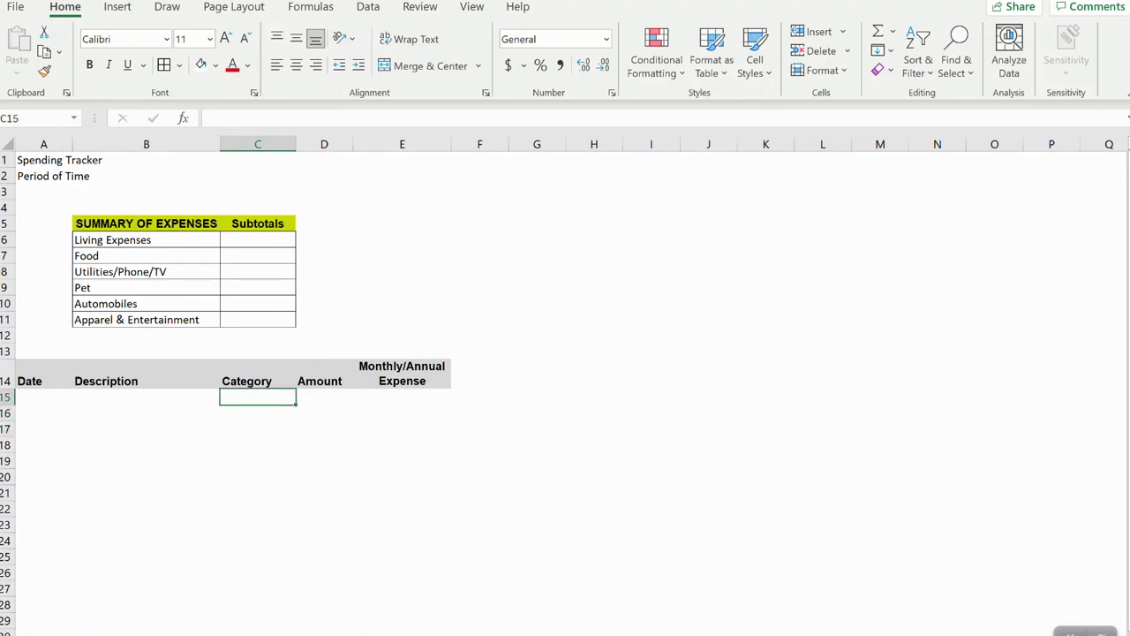
{"action": "key", "text": "Right"}
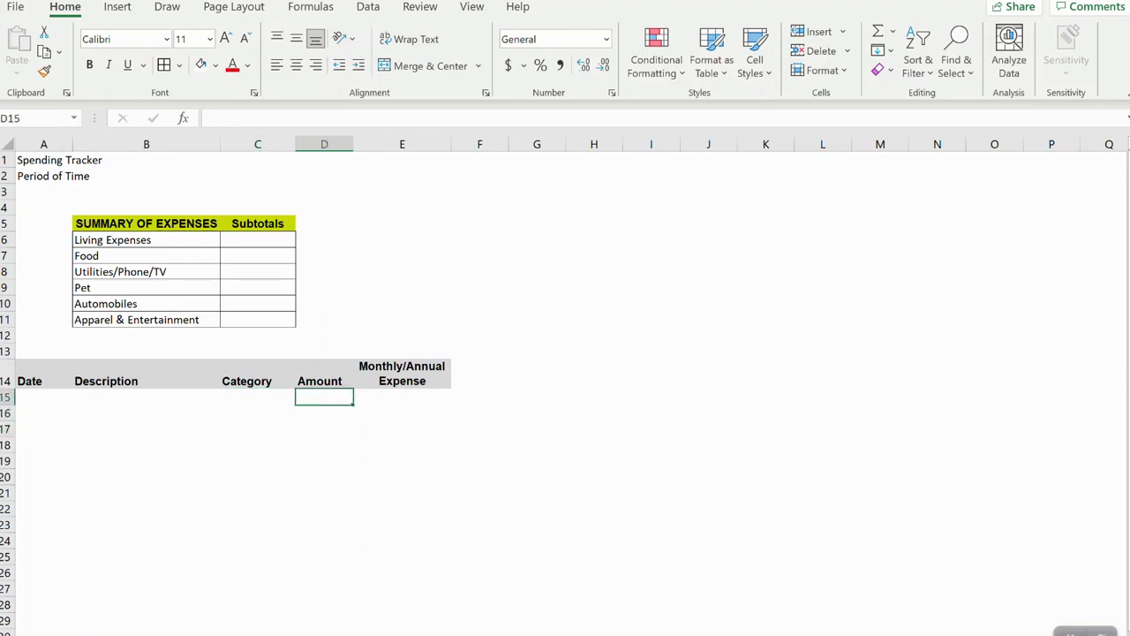
{"action": "key", "text": "Right"}
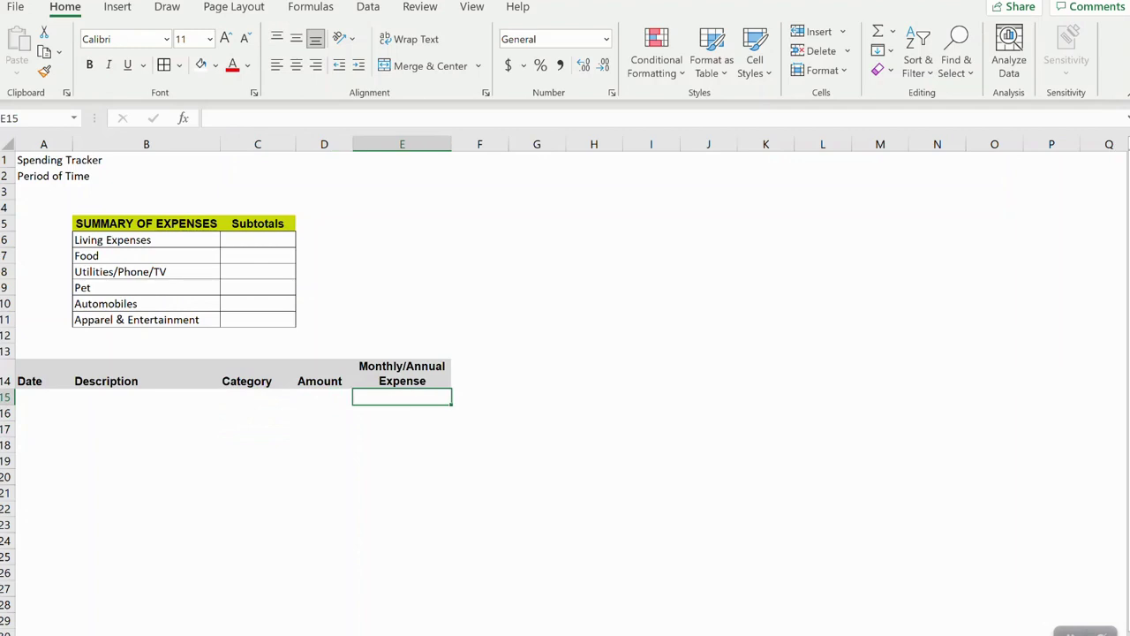
Step: Format the Date column cells A15:A26 as Short Date
{"action": "left_click_drag", "start_coordinate": [45, 397], "coordinate": [44, 573]}
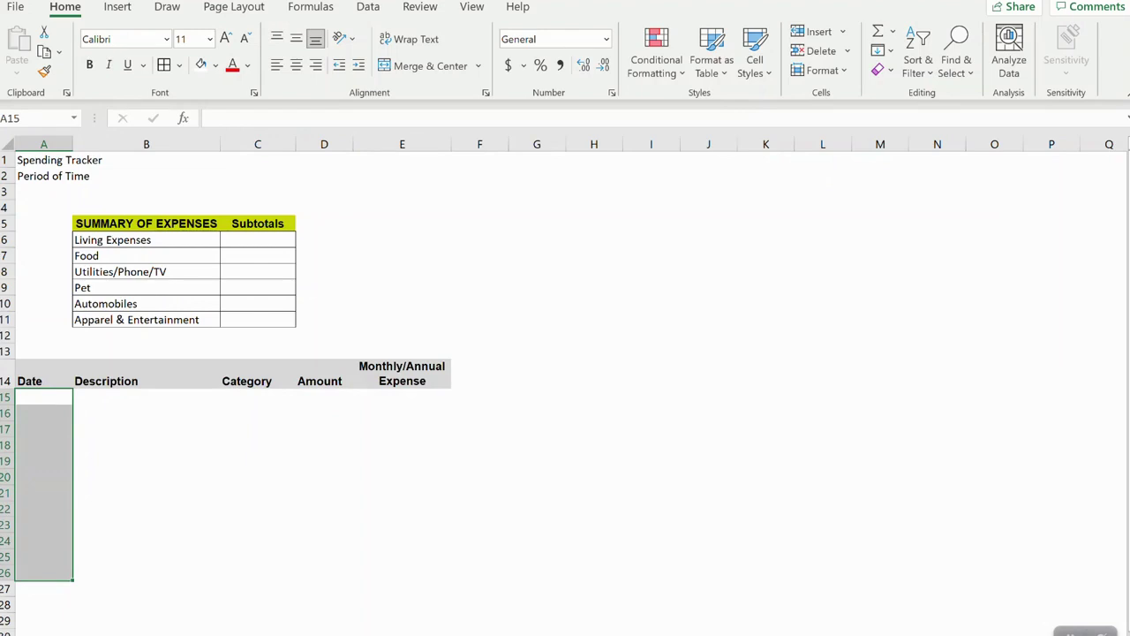
{"action": "left_click", "coordinate": [607, 39]}
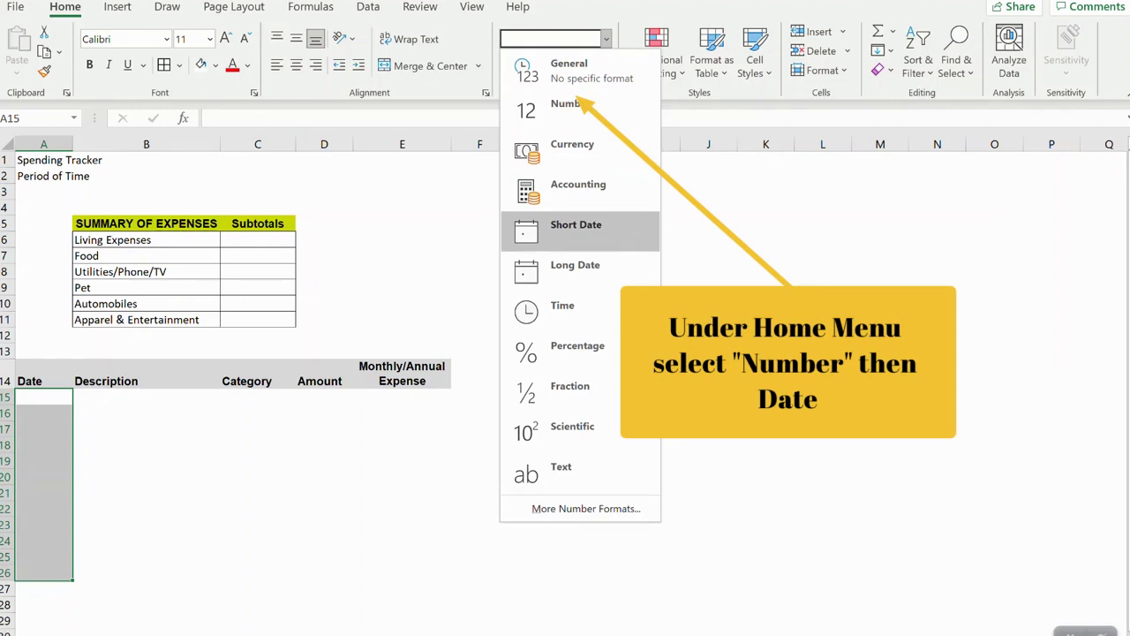
{"action": "left_click", "coordinate": [580, 231]}
{"action": "left_click", "coordinate": [258, 461]}
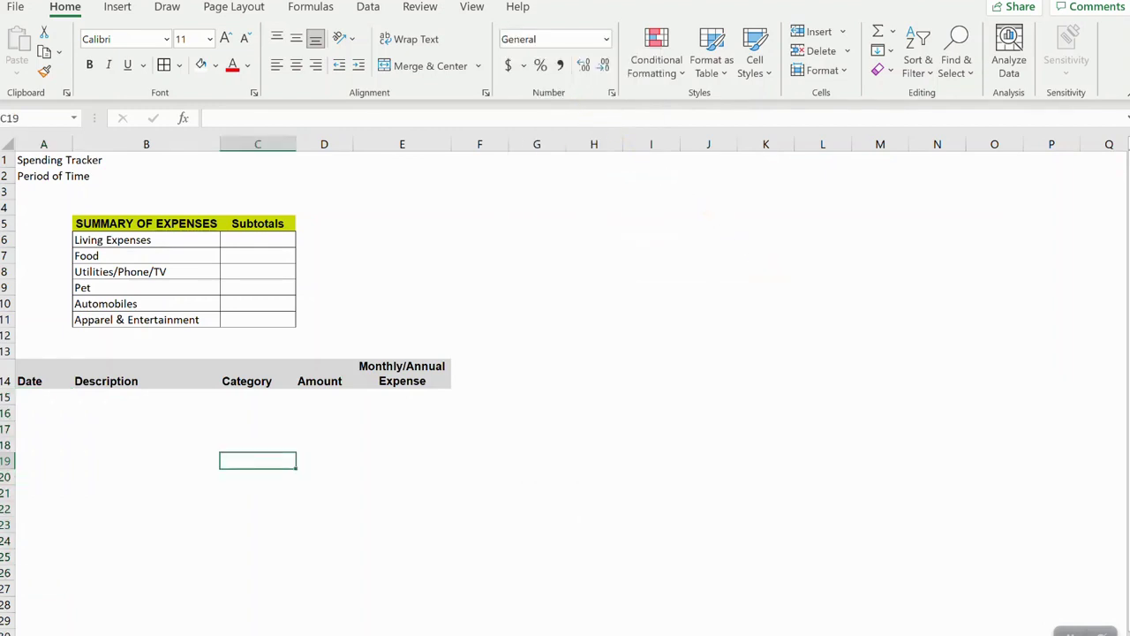
Step: Format the Amount column cells D15:D24 as dollar accounting values without decimals
{"action": "left_click_drag", "start_coordinate": [324, 396], "coordinate": [324, 540]}
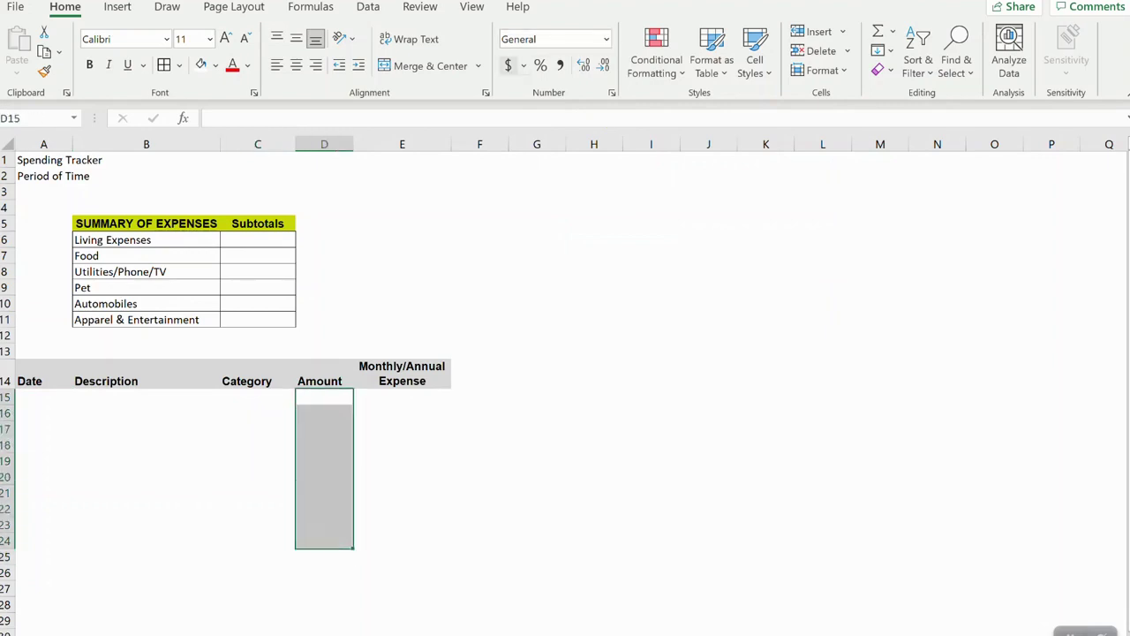
{"action": "left_click", "coordinate": [507, 65]}
{"action": "left_click", "coordinate": [603, 66]}
{"action": "left_click", "coordinate": [402, 397]}
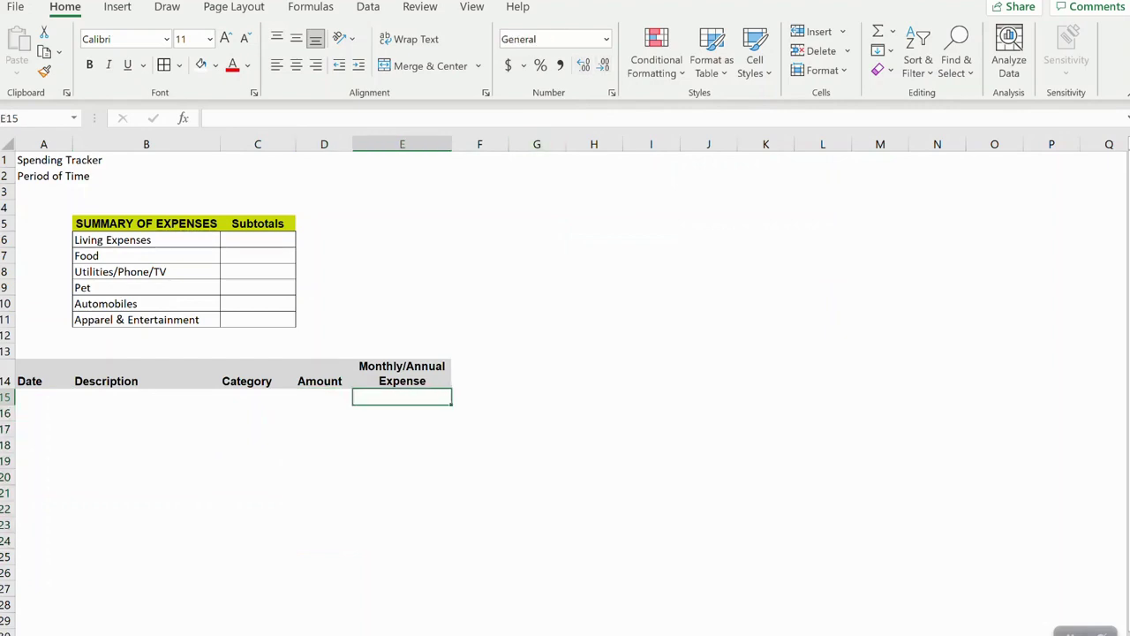
{"action": "left_click", "coordinate": [402, 351]}
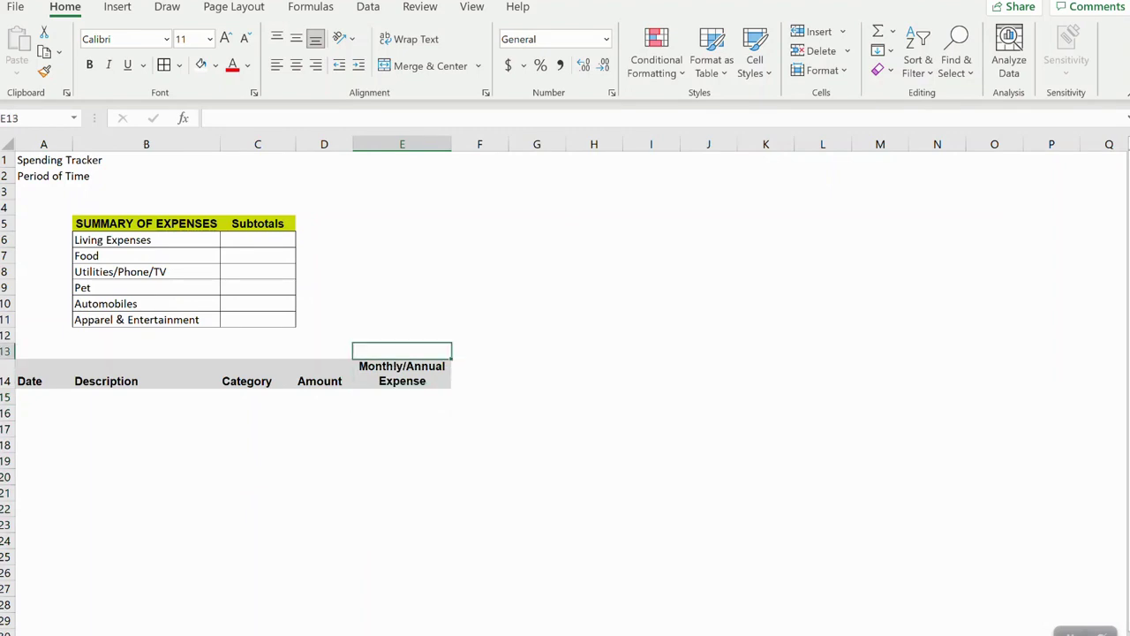
{"action": "left_click", "coordinate": [479, 374]}
{"action": "left_click", "coordinate": [402, 374]}
{"action": "left_click", "coordinate": [480, 373]}
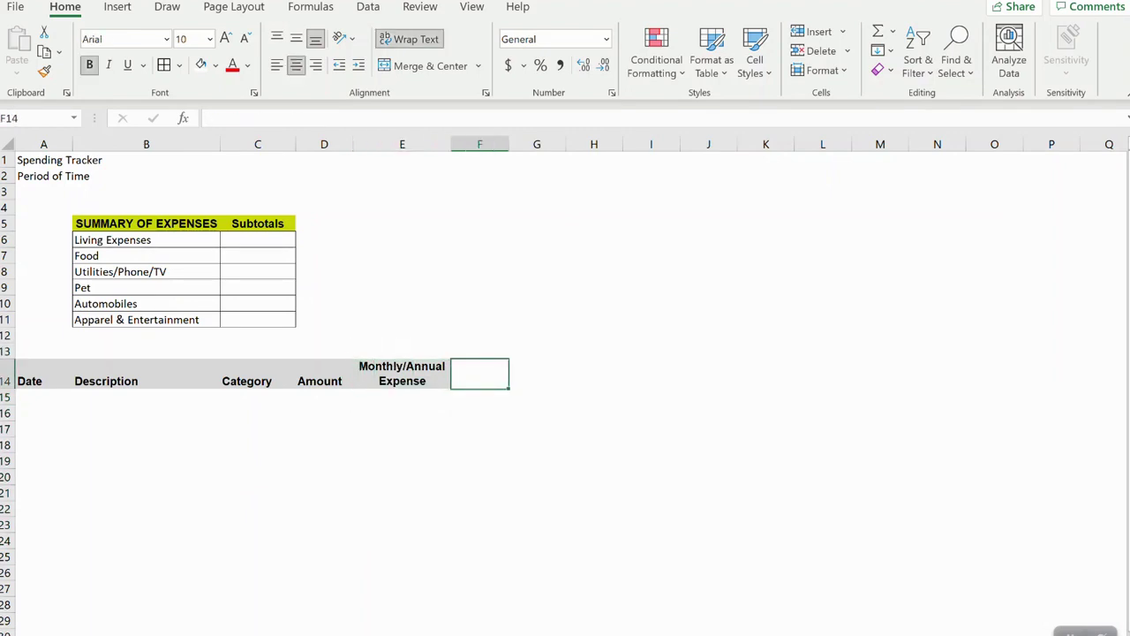
{"action": "left_click", "coordinate": [401, 374]}
{"action": "left_click", "coordinate": [258, 373]}
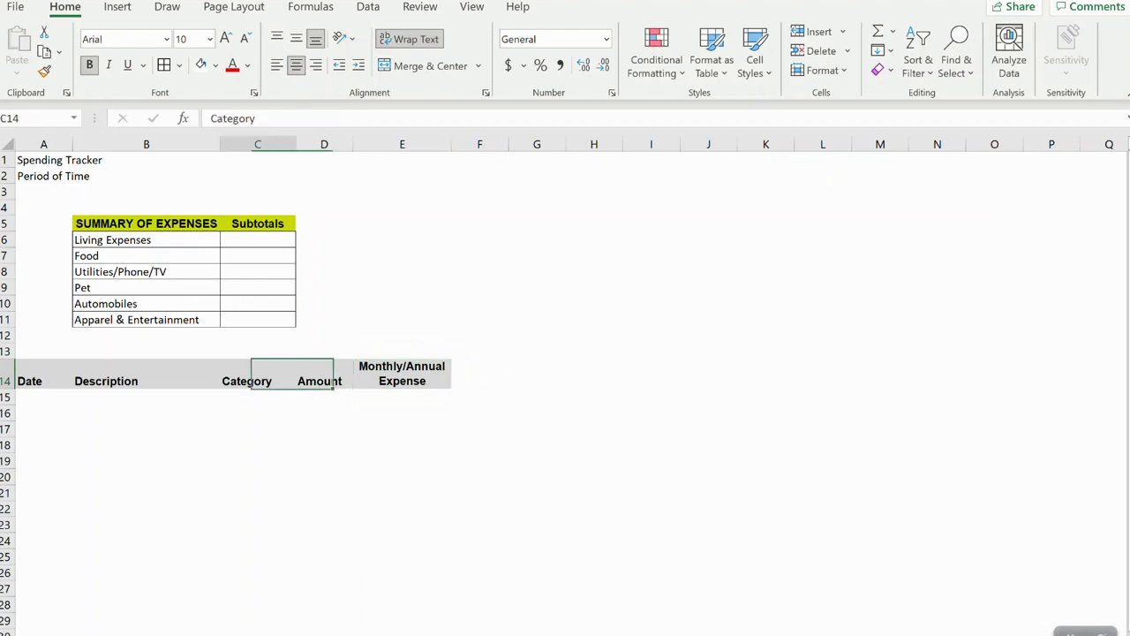
{"action": "left_click", "coordinate": [146, 374]}
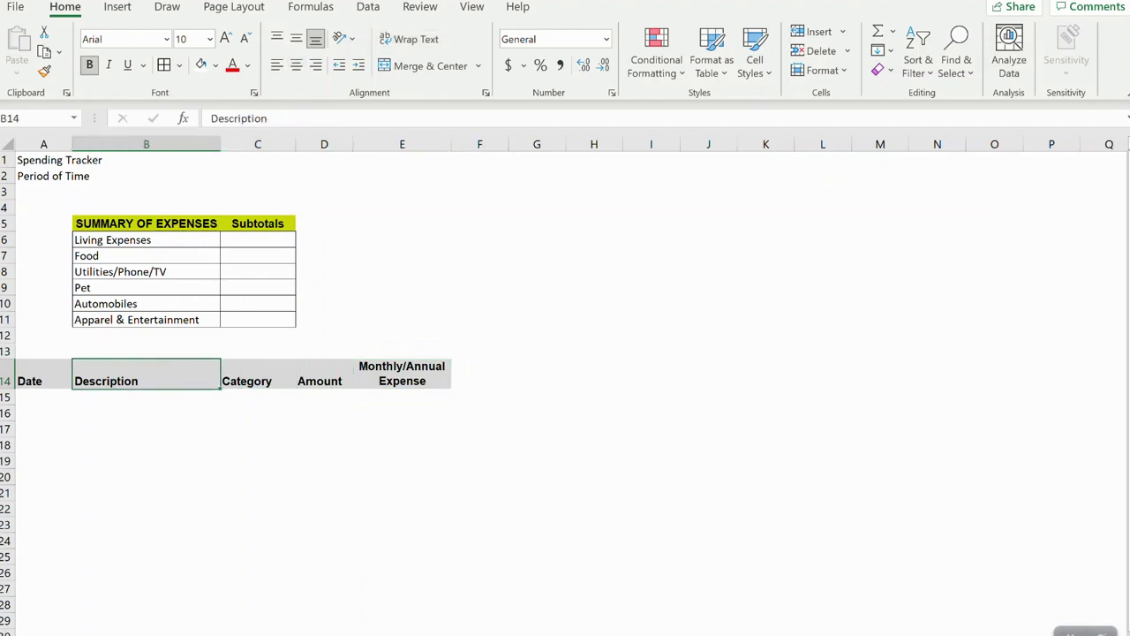
Step: Enter the date 9/1/21 in A15 and the description Breakfast - Local Mart in B15
{"action": "left_click", "coordinate": [43, 397]}
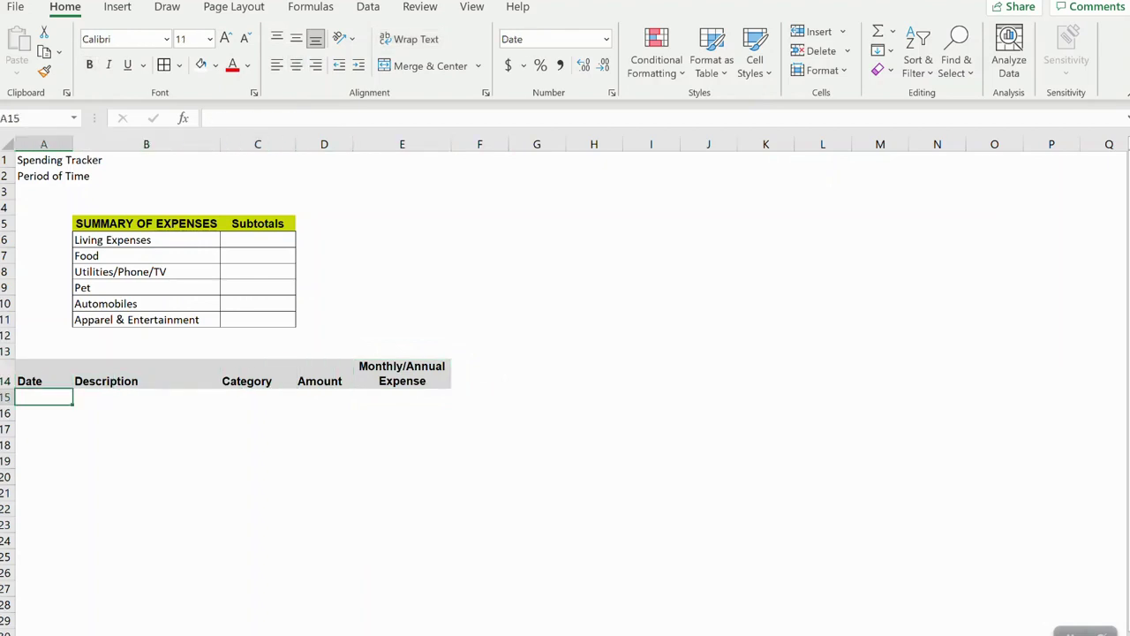
{"action": "type", "text": "9/1/21"}
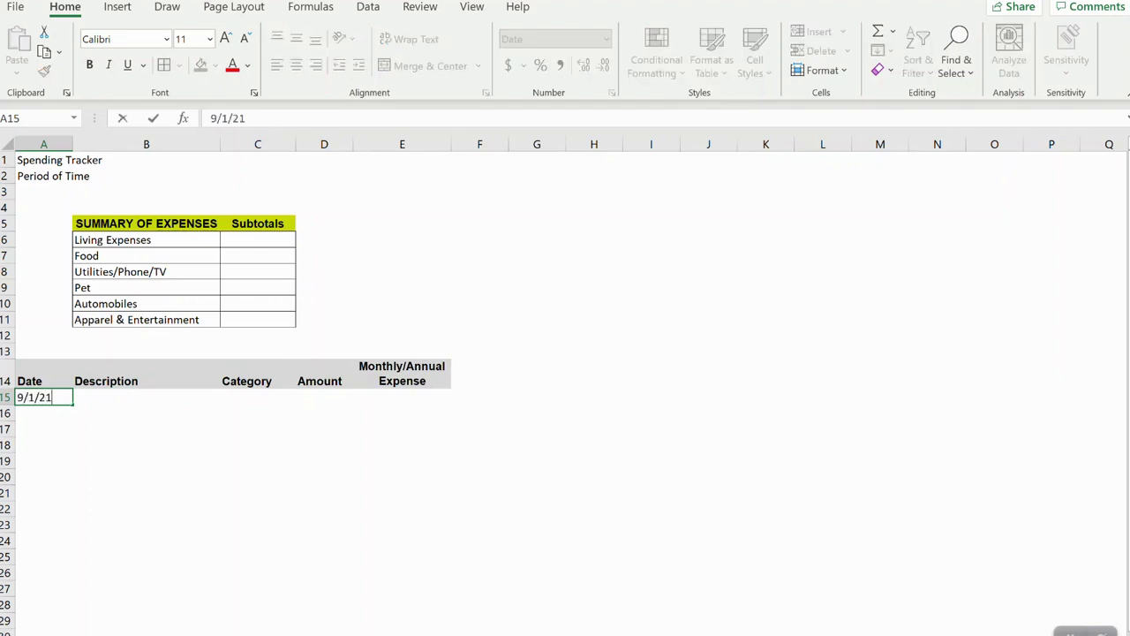
{"action": "key", "text": "Tab"}
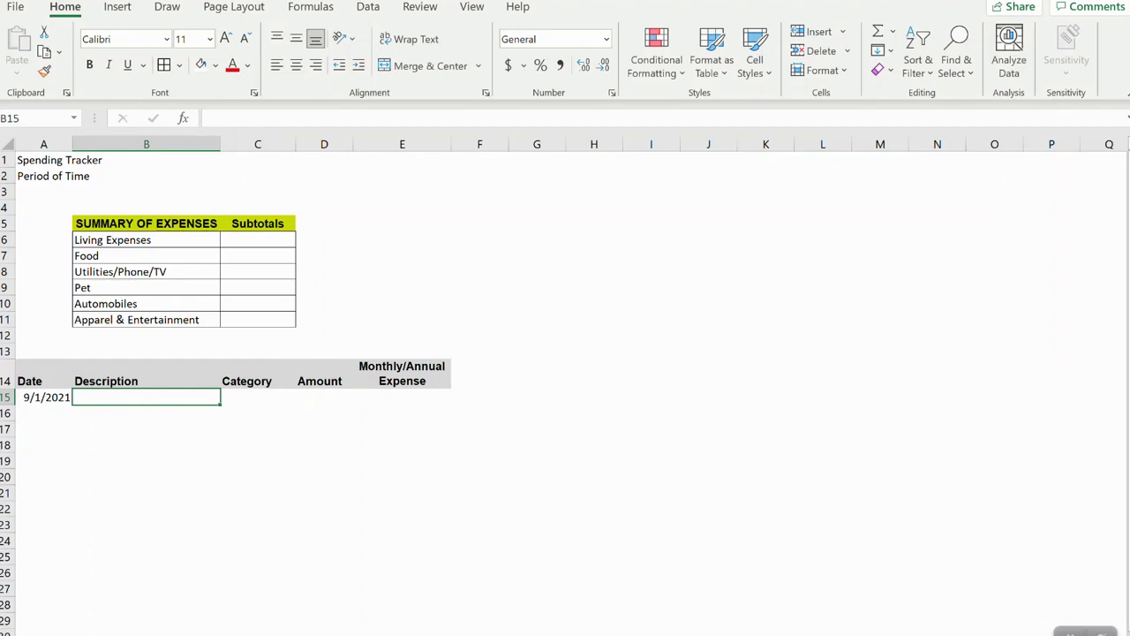
{"action": "type", "text": "Breakou"}
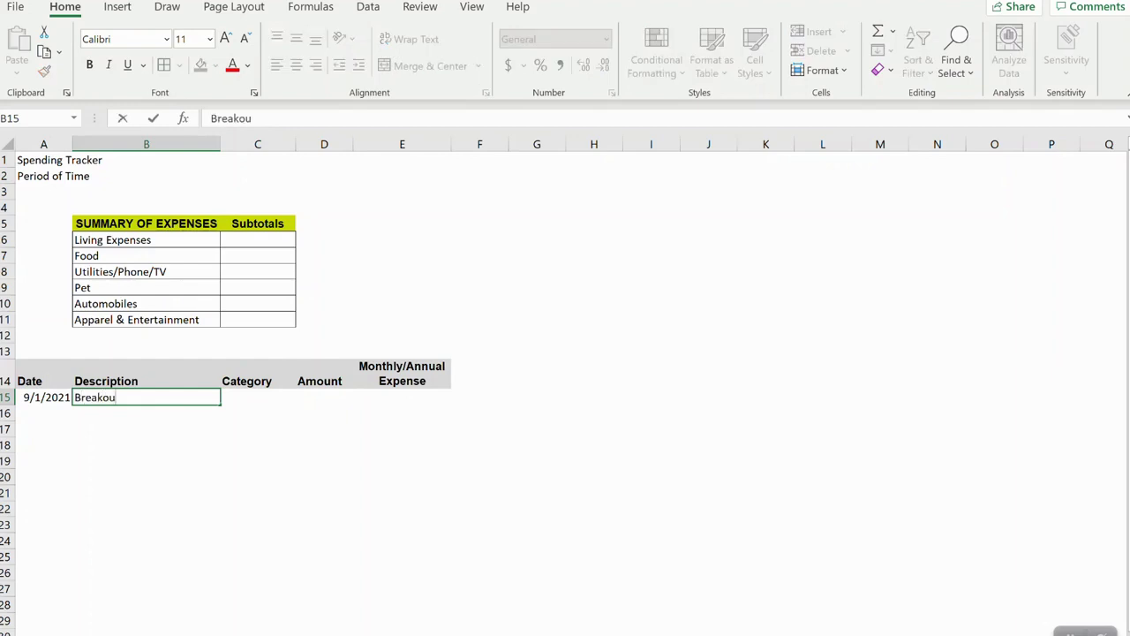
{"action": "key", "text": "BackSpace"}
{"action": "key", "text": "BackSpace"}
{"action": "type", "text": "fast - Local Mart"}
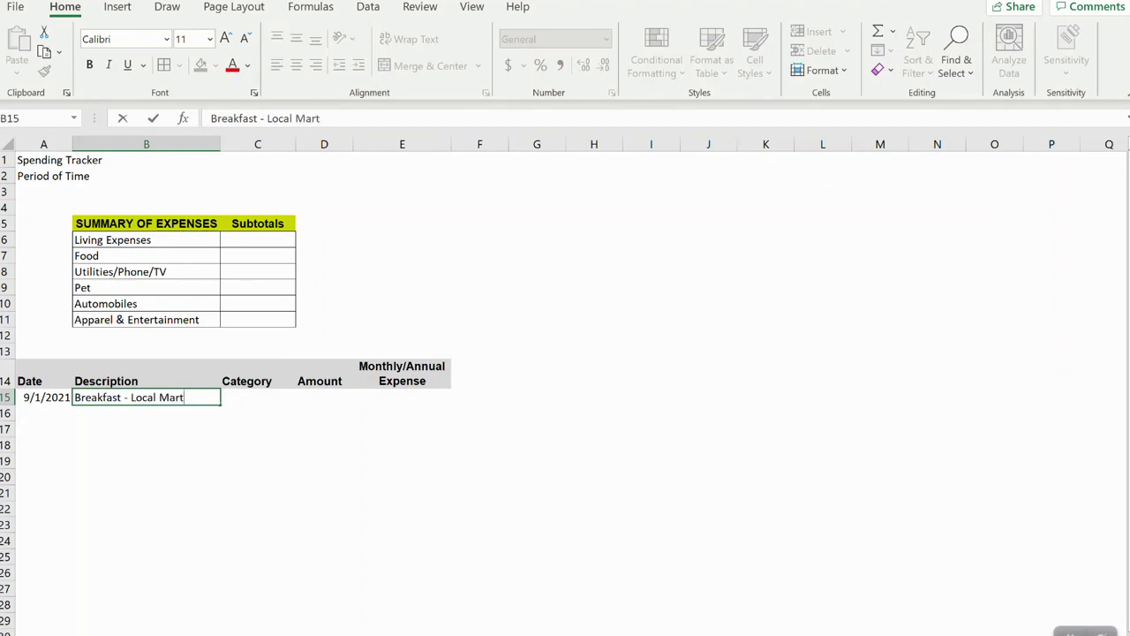
Step: Enter 7 as the breakfast expense's amount in D15
{"action": "key", "text": "Right"}
{"action": "key", "text": "Right"}
{"action": "type", "text": "7"}
{"action": "key", "text": "Return"}
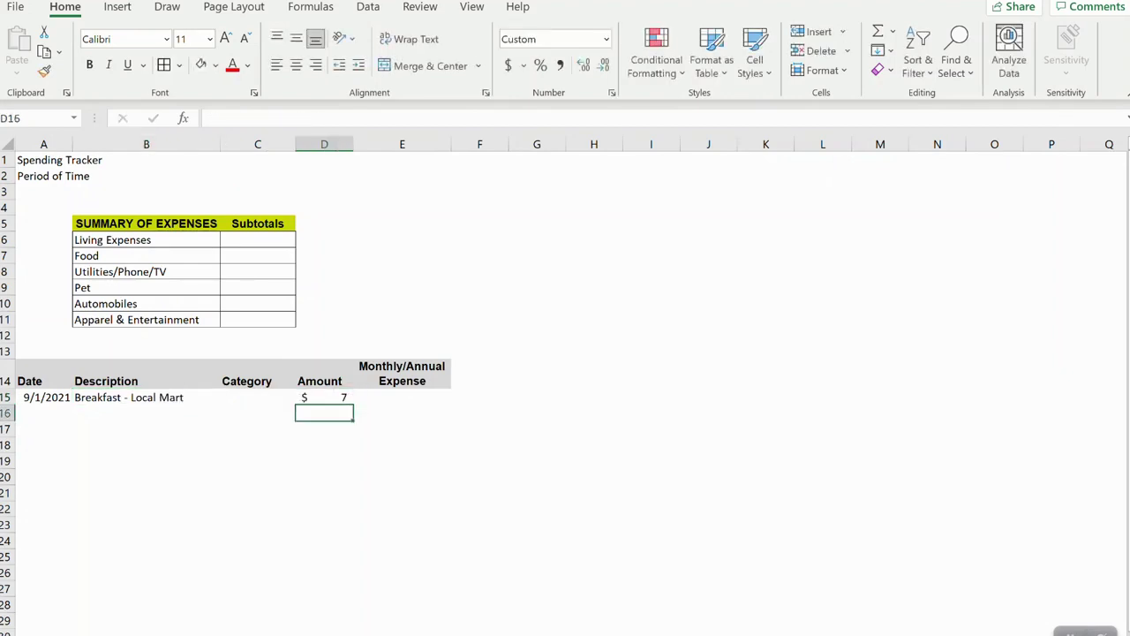
{"action": "key", "text": "Up"}
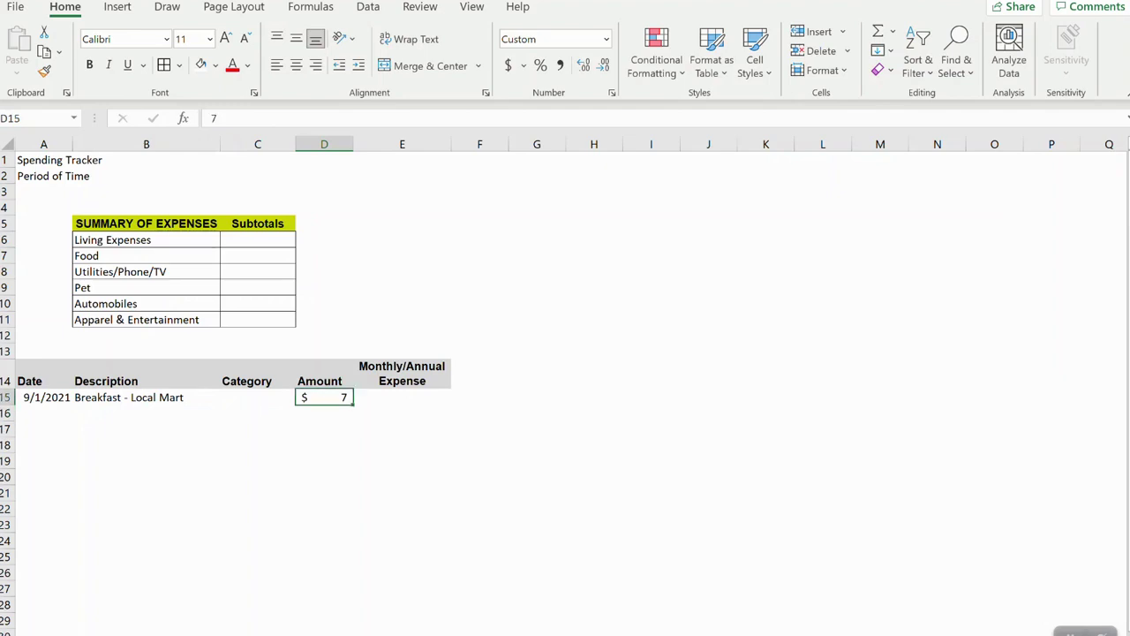
{"action": "key", "text": "Left"}
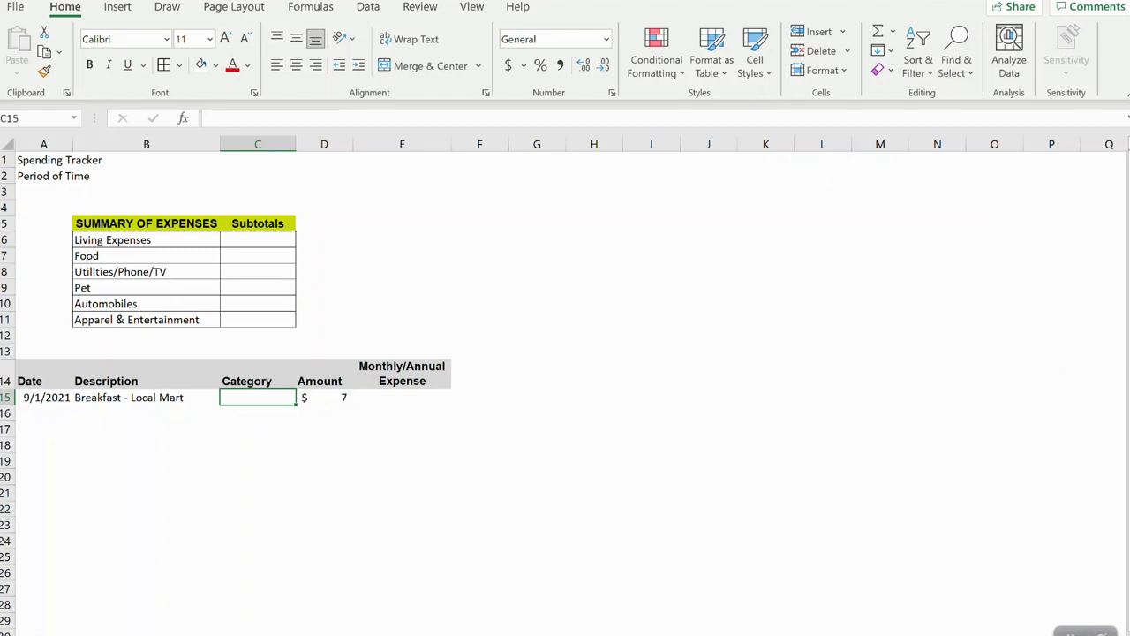
{"action": "left_click", "coordinate": [257, 240]}
{"action": "left_click", "coordinate": [258, 256]}
{"action": "left_click", "coordinate": [258, 272]}
{"action": "left_click", "coordinate": [258, 288]}
{"action": "left_click", "coordinate": [258, 303]}
{"action": "left_click", "coordinate": [257, 319]}
{"action": "left_click", "coordinate": [258, 413]}
{"action": "left_click", "coordinate": [257, 397]}
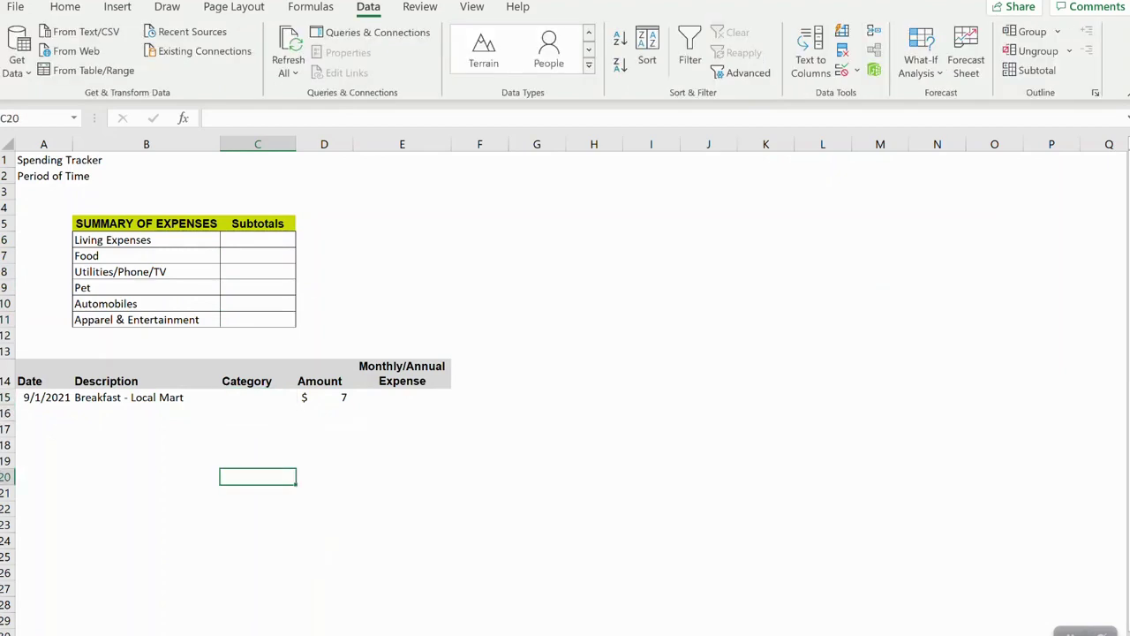
Step: Add List data validation to the Category cell C15, using the summary categories in B6:B11 as the source
{"action": "left_click", "coordinate": [258, 397]}
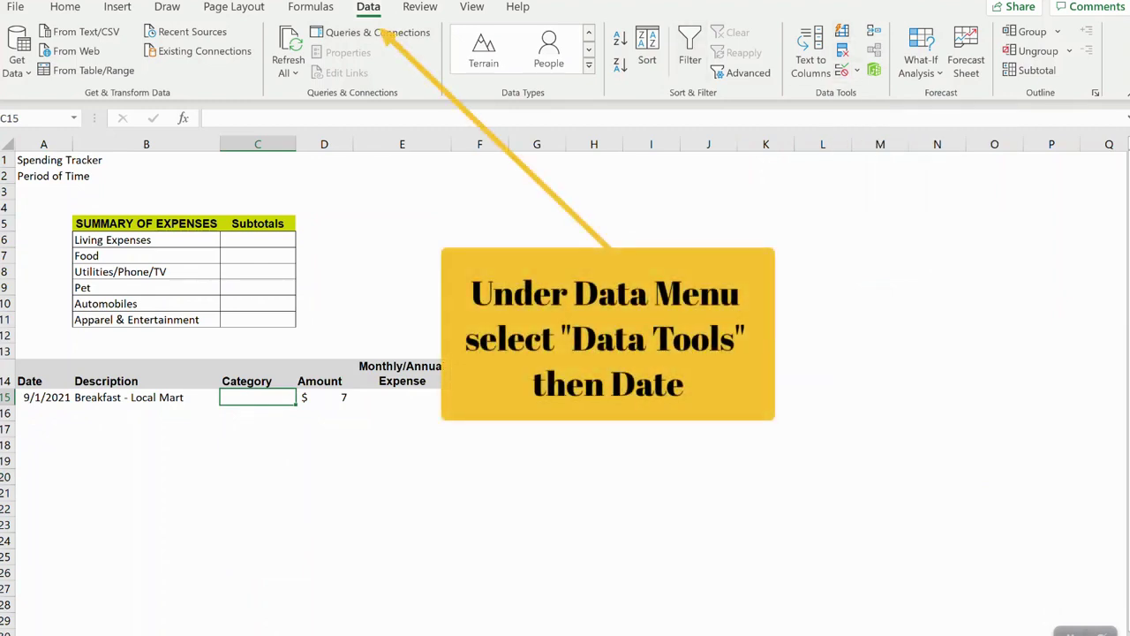
{"action": "left_click", "coordinate": [856, 71]}
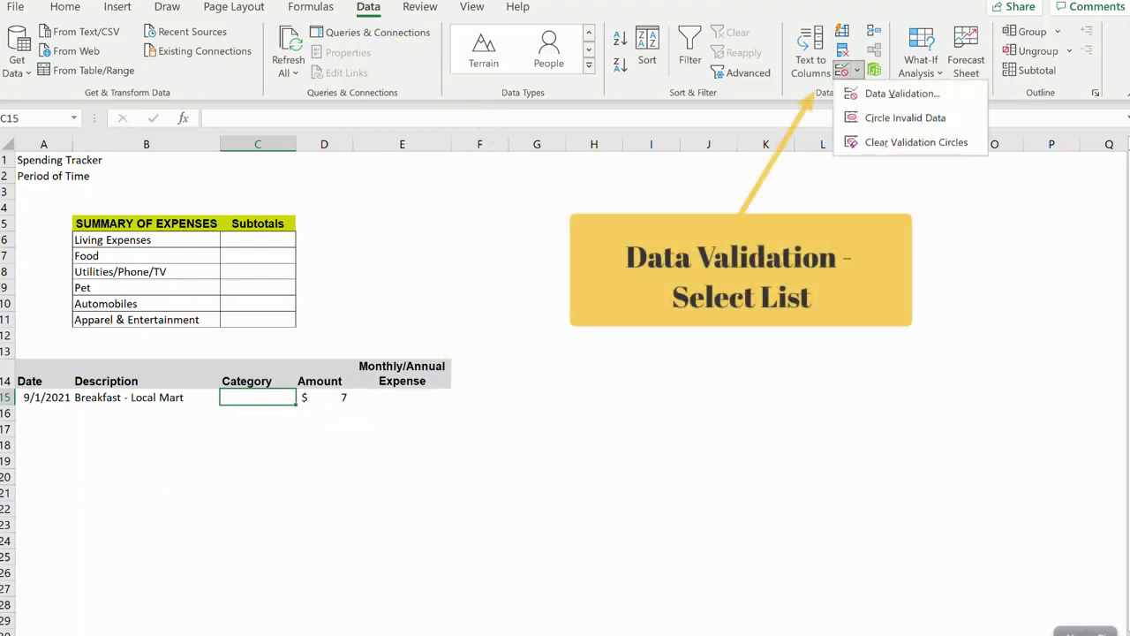
{"action": "left_click", "coordinate": [900, 94]}
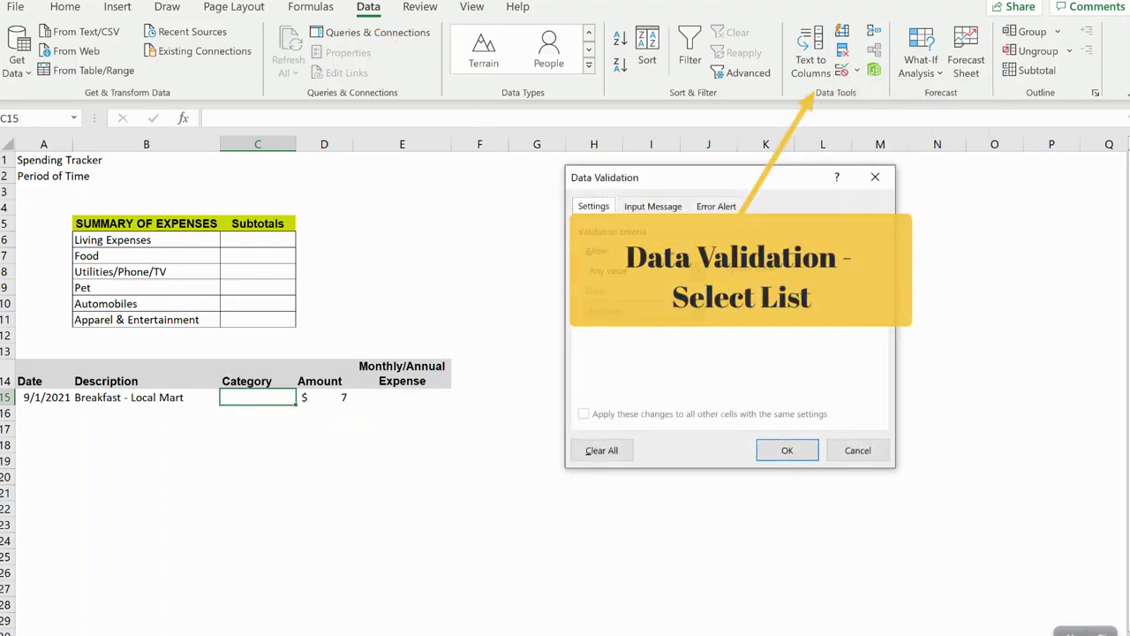
{"action": "left_click", "coordinate": [697, 270]}
{"action": "left_click", "coordinate": [629, 325]}
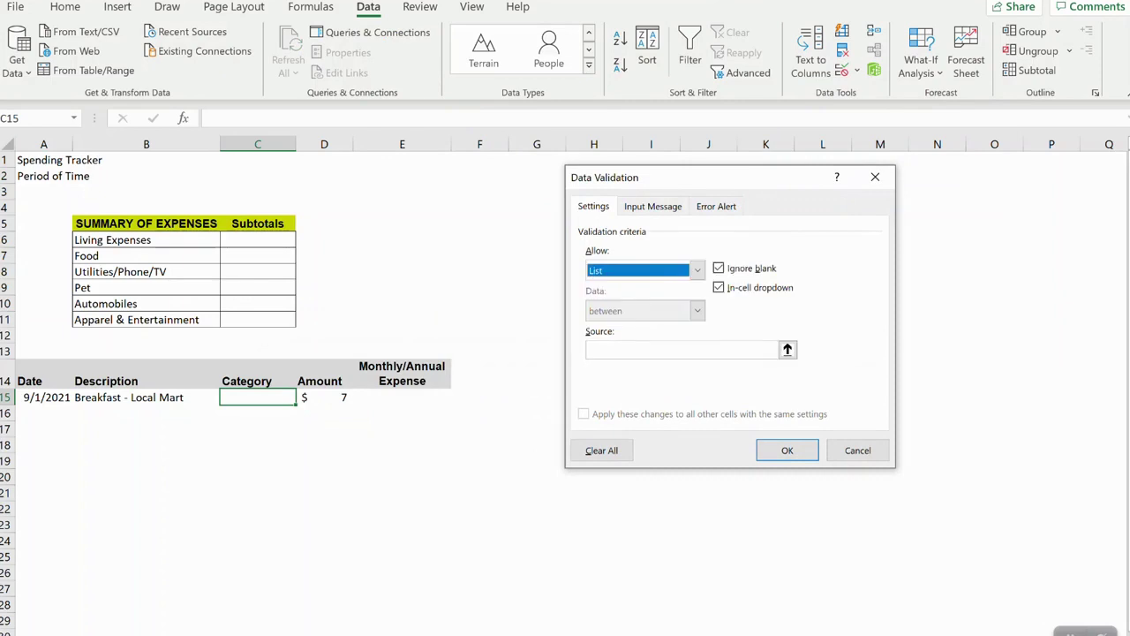
{"action": "left_click", "coordinate": [787, 350]}
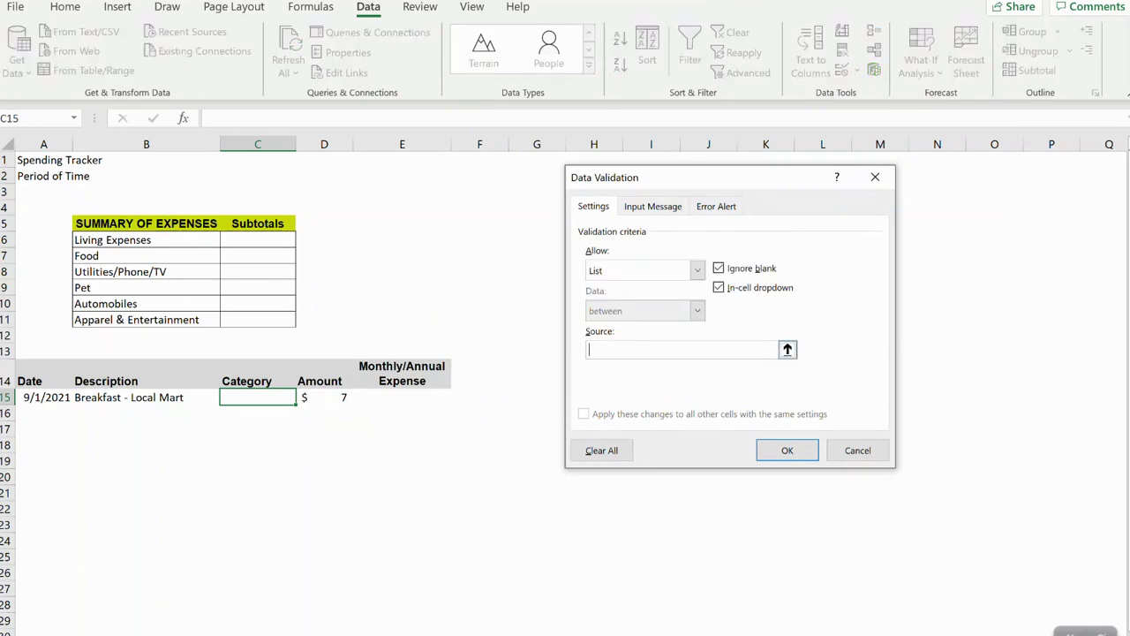
{"action": "left_click_drag", "start_coordinate": [145, 240], "coordinate": [146, 318]}
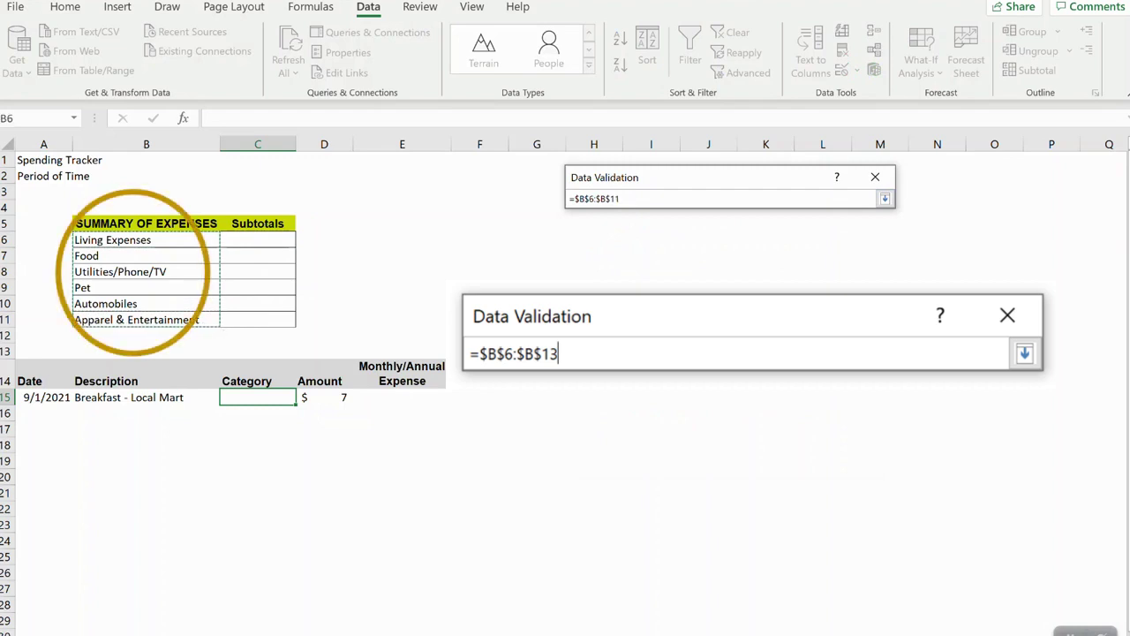
{"action": "key", "text": "Return"}
{"action": "key", "text": "Return"}
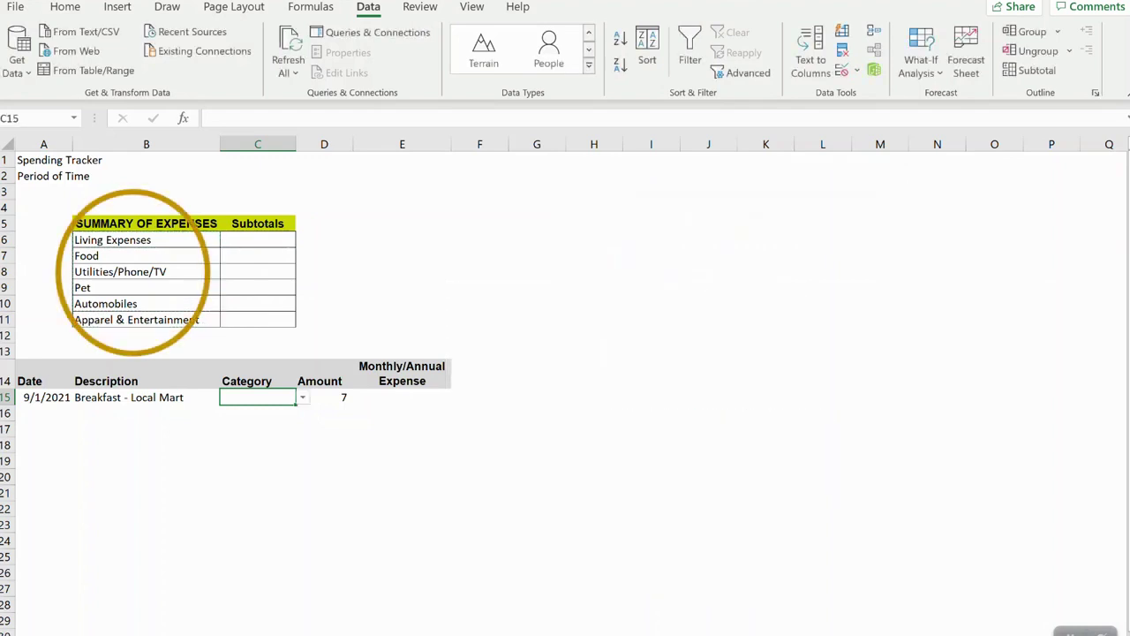
Step: Browse the category choices in C15 and select Living Expenses for the breakfast expense
{"action": "left_click", "coordinate": [303, 397]}
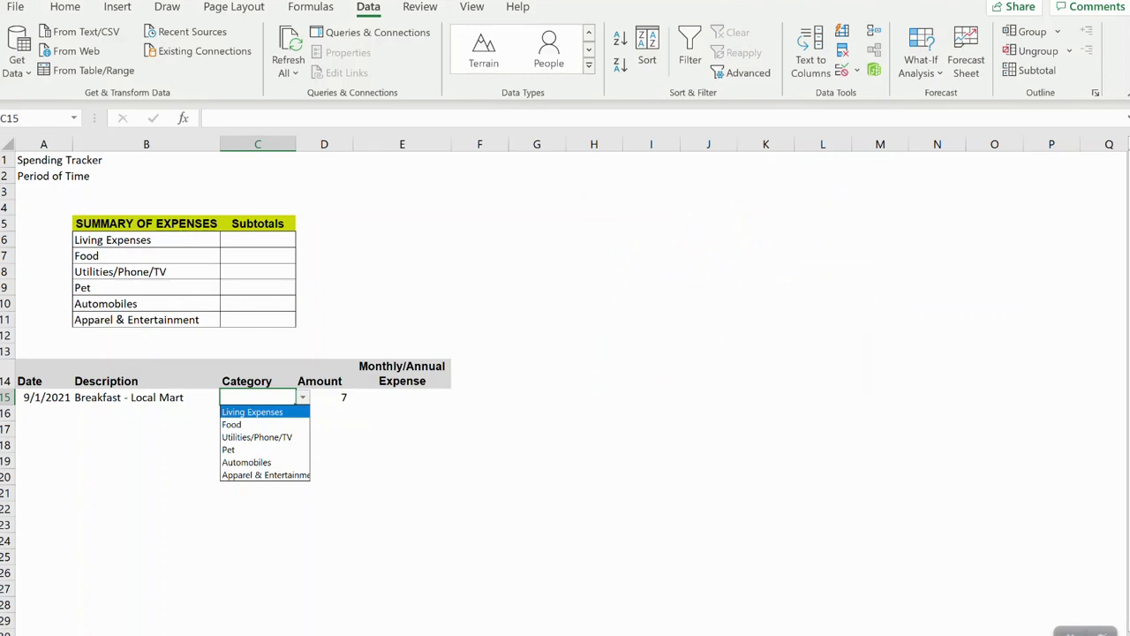
{"action": "key", "text": "Down"}
{"action": "key", "text": "Down"}
{"action": "key", "text": "Down"}
{"action": "key", "text": "Down"}
{"action": "key", "text": "Down"}
{"action": "key", "text": "Up"}
{"action": "key", "text": "Up"}
{"action": "key", "text": "Up"}
{"action": "key", "text": "Up"}
{"action": "key", "text": "Up"}
{"action": "key", "text": "Return"}
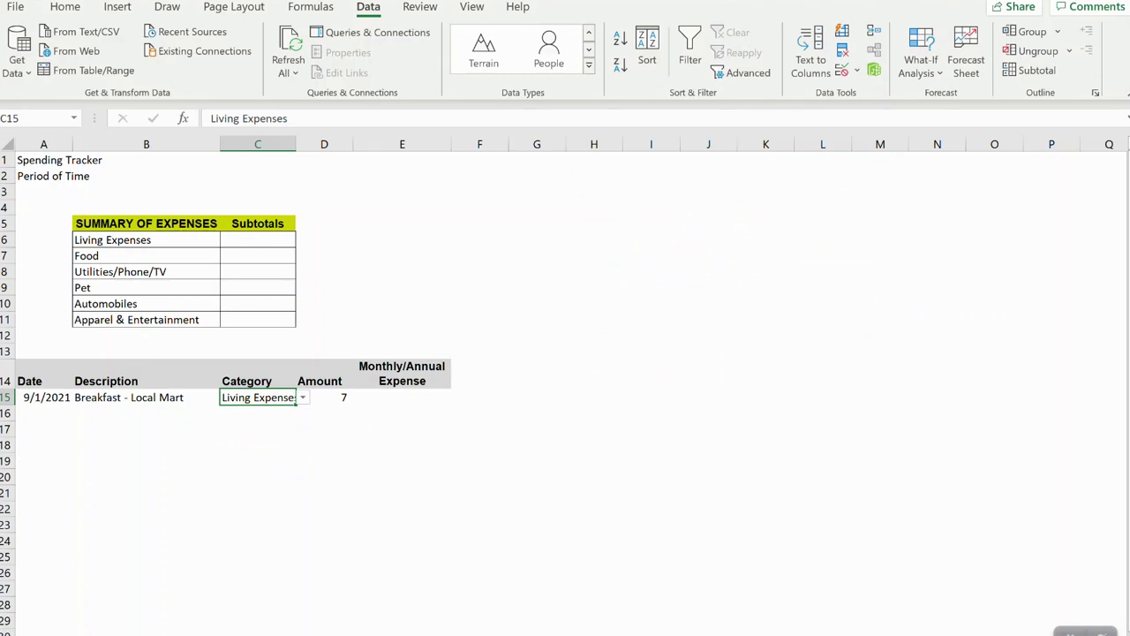
Step: Set the breakfast expense's category in C15 to Food
{"action": "key", "text": "alt+Down"}
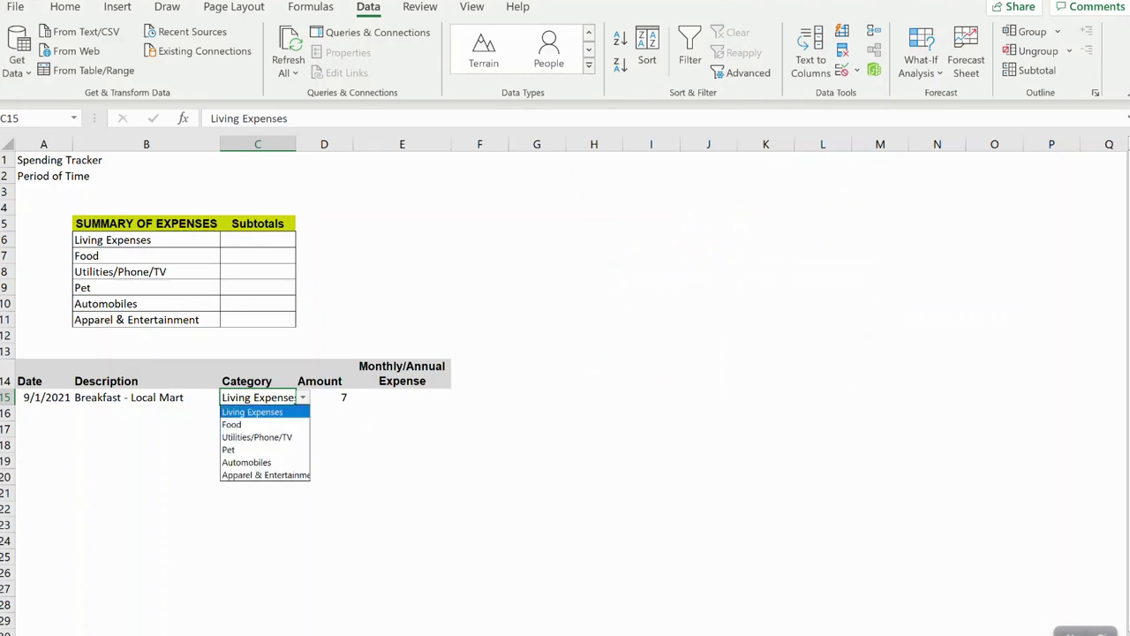
{"action": "key", "text": "Down"}
{"action": "key", "text": "Return"}
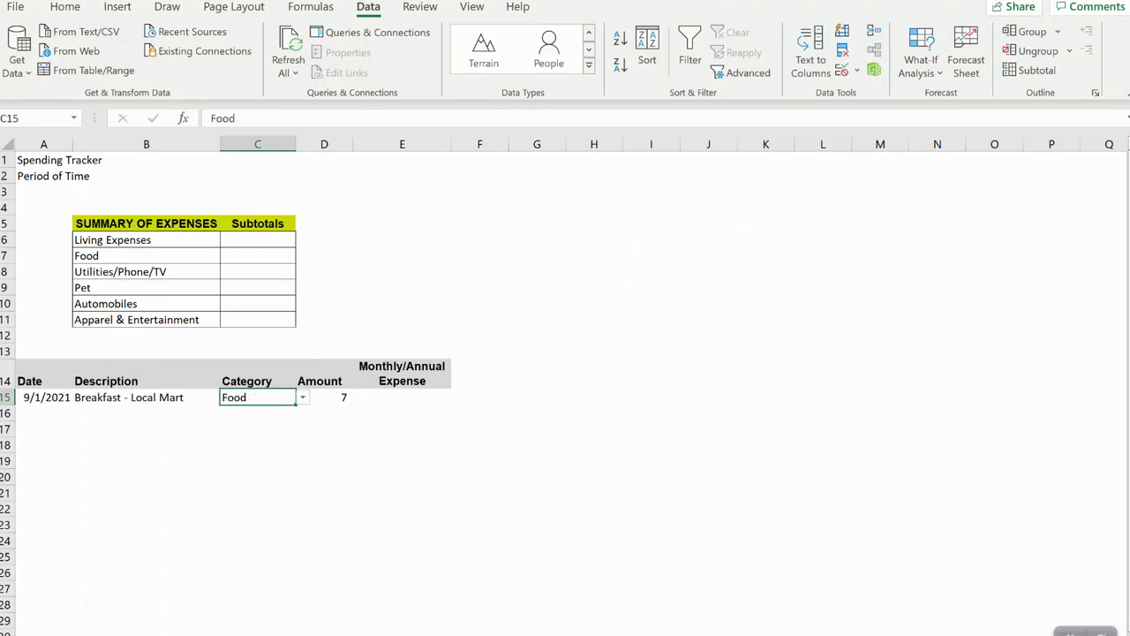
Step: Insert a row above Utilities/Phone/TV in the expense summary and enter the category Gym/Health in B8
{"action": "left_click", "coordinate": [147, 288]}
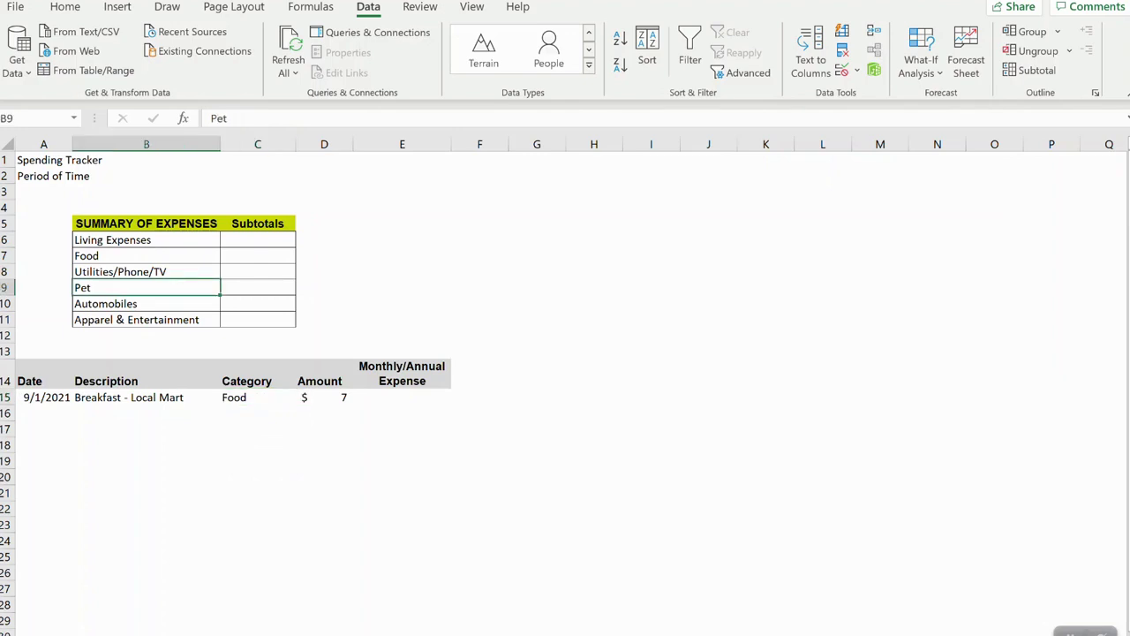
{"action": "left_click", "coordinate": [147, 272]}
{"action": "left_click", "coordinate": [5, 272]}
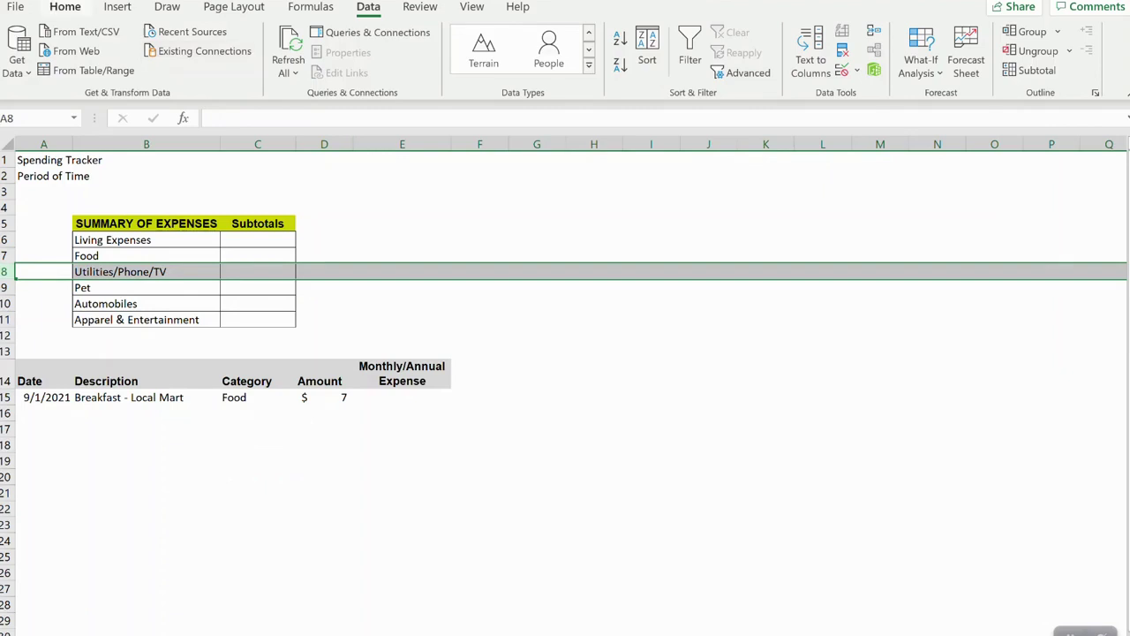
{"action": "left_click", "coordinate": [64, 6]}
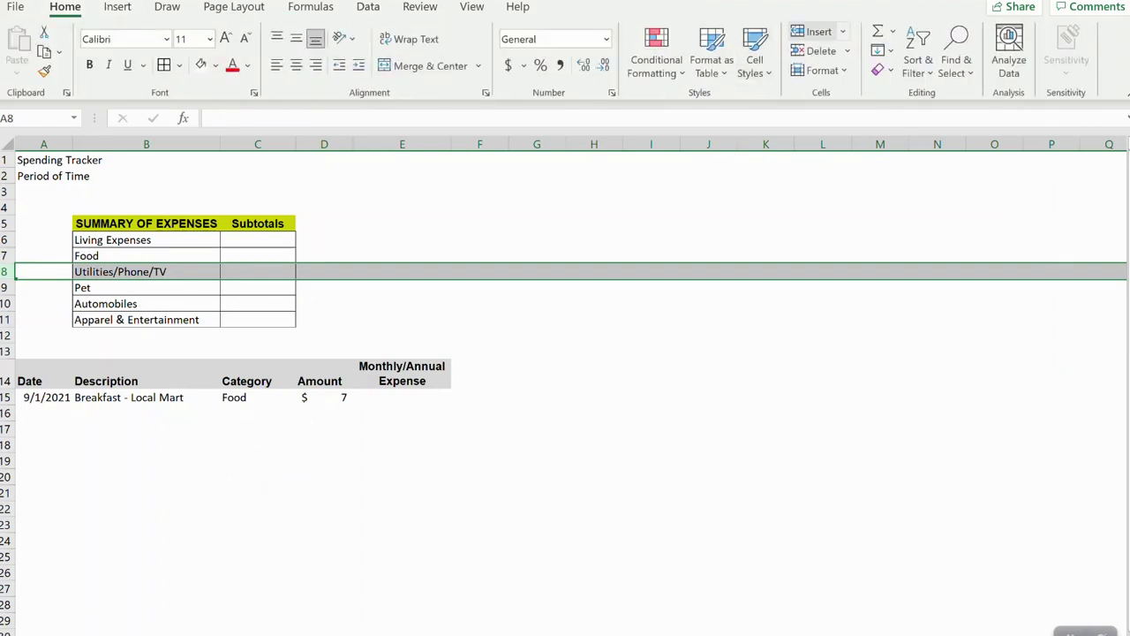
{"action": "left_click", "coordinate": [812, 31]}
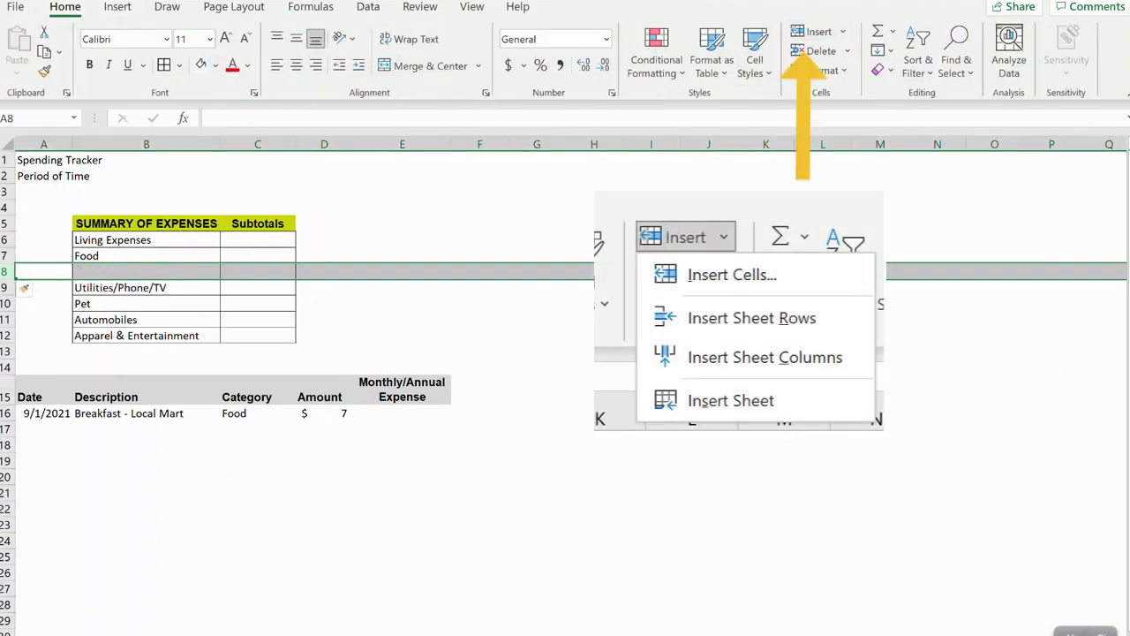
{"action": "left_click", "coordinate": [146, 272]}
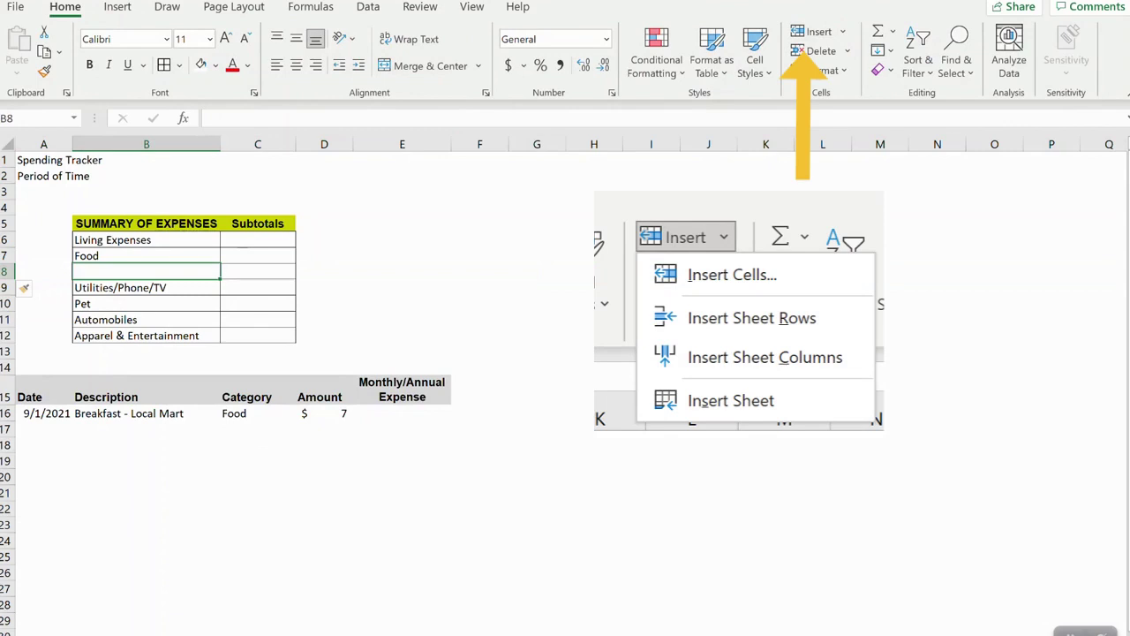
{"action": "type", "text": "Gym"}
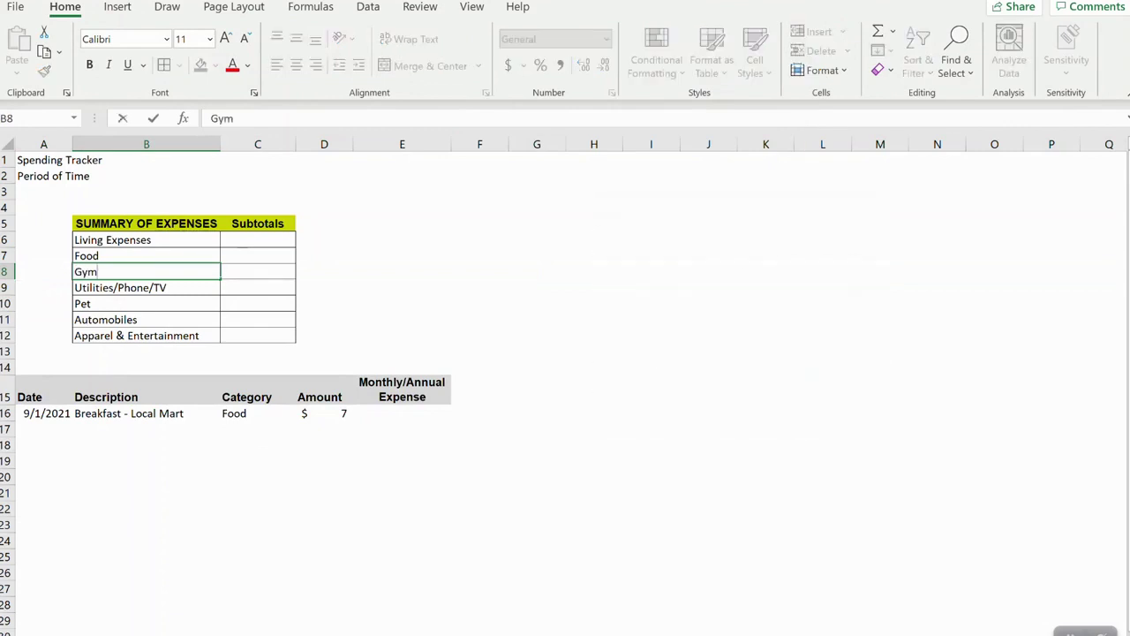
{"action": "type", "text": "/Health"}
{"action": "key", "text": "Return"}
Step: Check the category choices in C16 for Gym/Health, keeping Food selected for the breakfast expense
{"action": "left_click", "coordinate": [257, 413]}
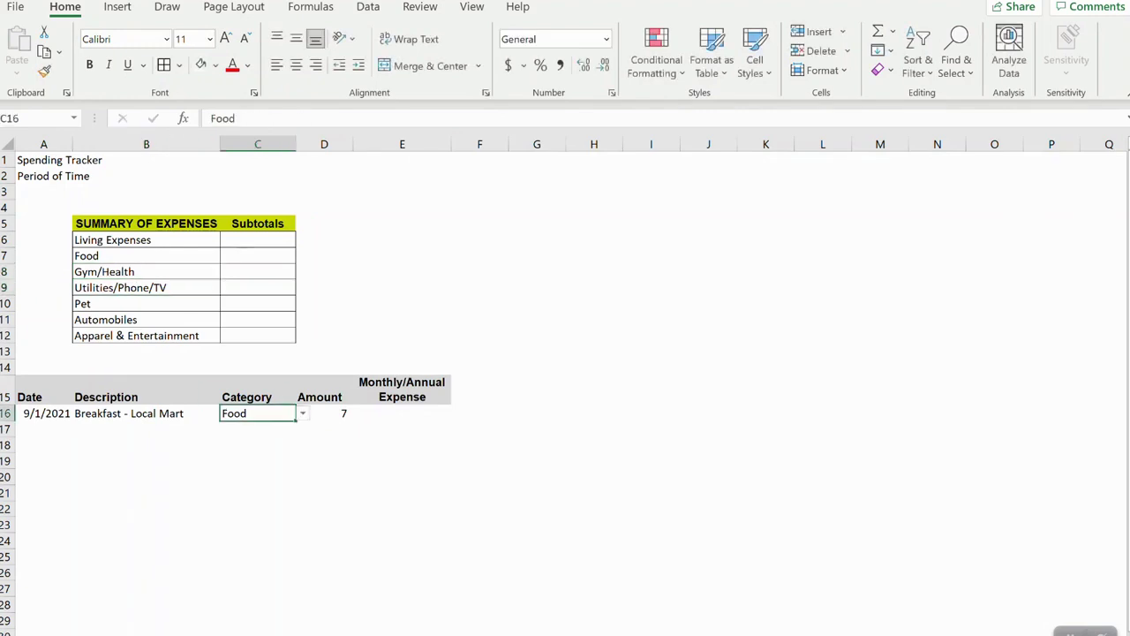
{"action": "left_click", "coordinate": [302, 413]}
{"action": "key", "text": "Down"}
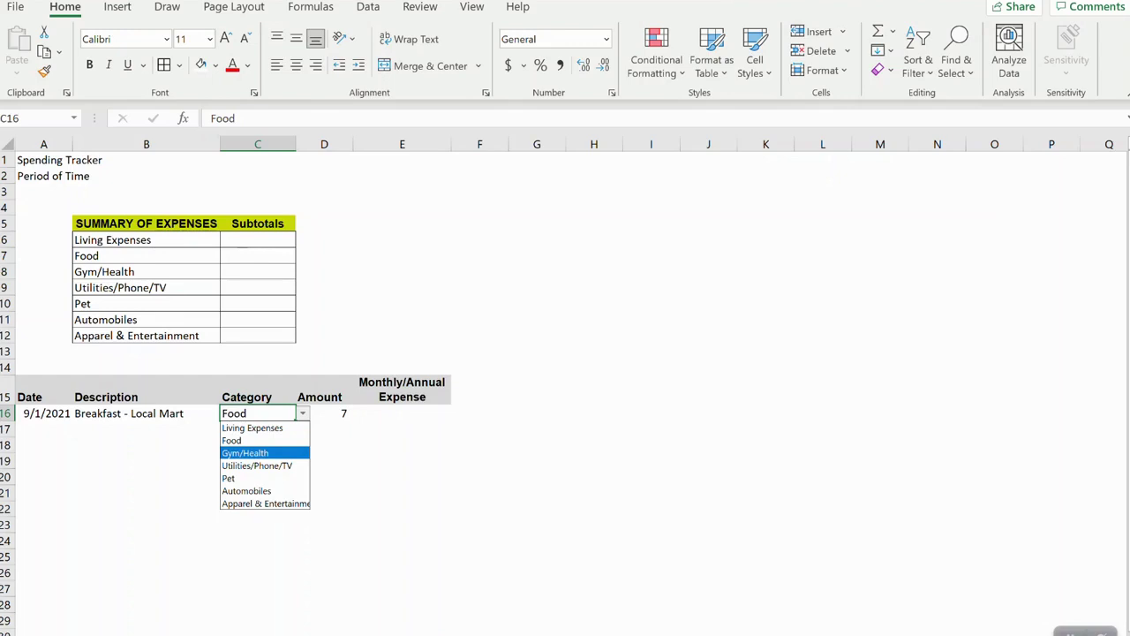
{"action": "key", "text": "Up"}
{"action": "key", "text": "Return"}
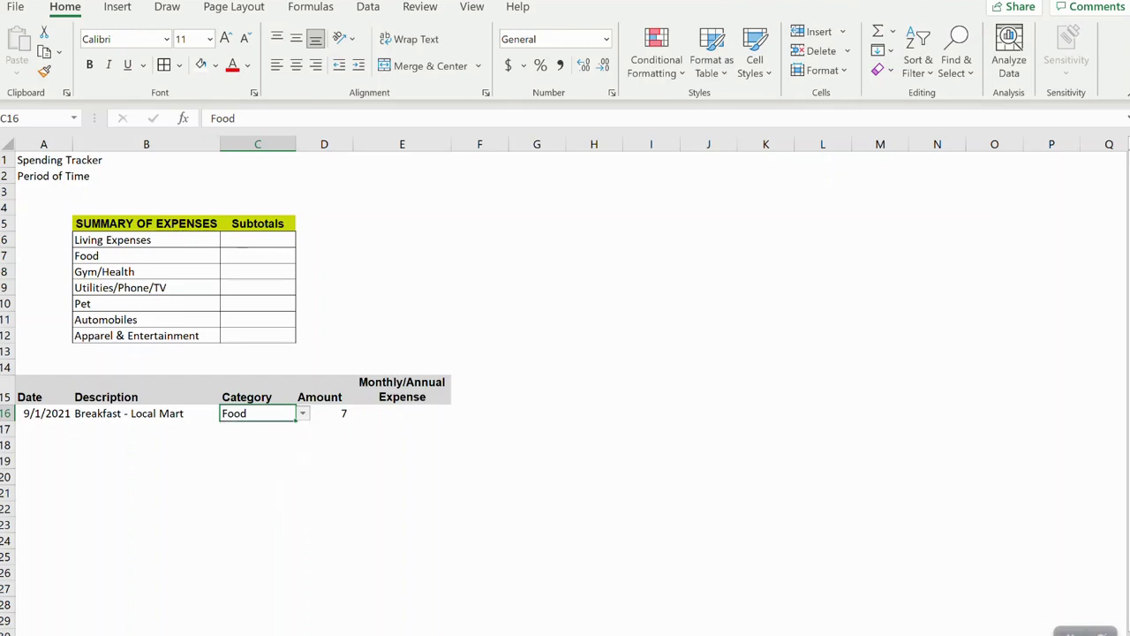
Step: Fill the category dropdown from C16 down to C19 and clear the copied Food values from C17:C19
{"action": "left_click", "coordinate": [258, 429]}
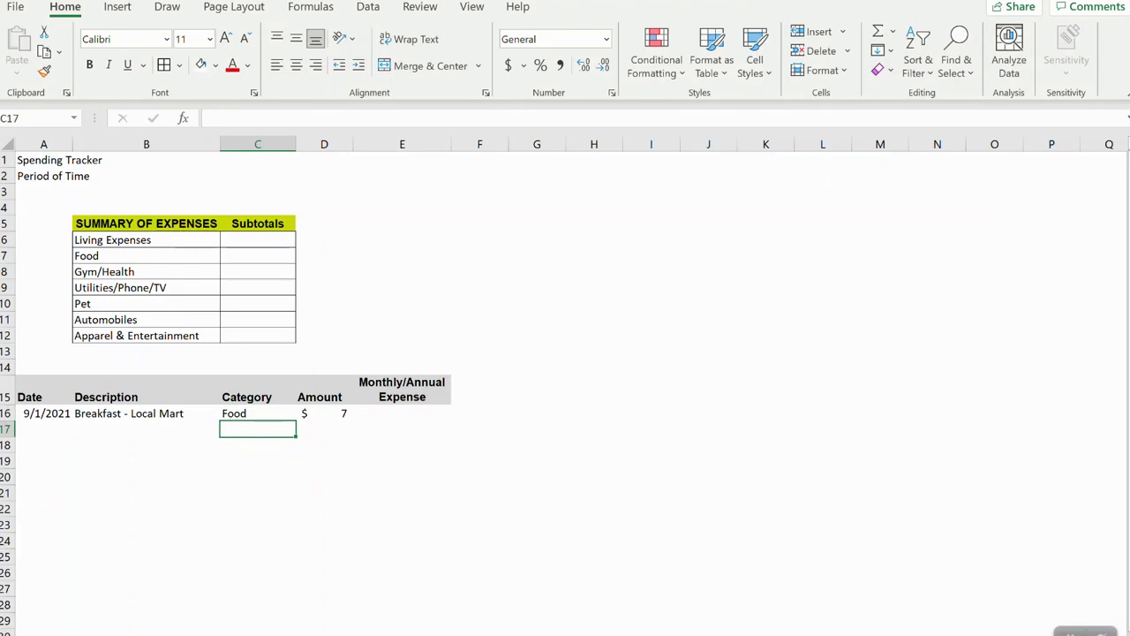
{"action": "left_click_drag", "start_coordinate": [44, 413], "coordinate": [334, 414]}
{"action": "left_click", "coordinate": [258, 413]}
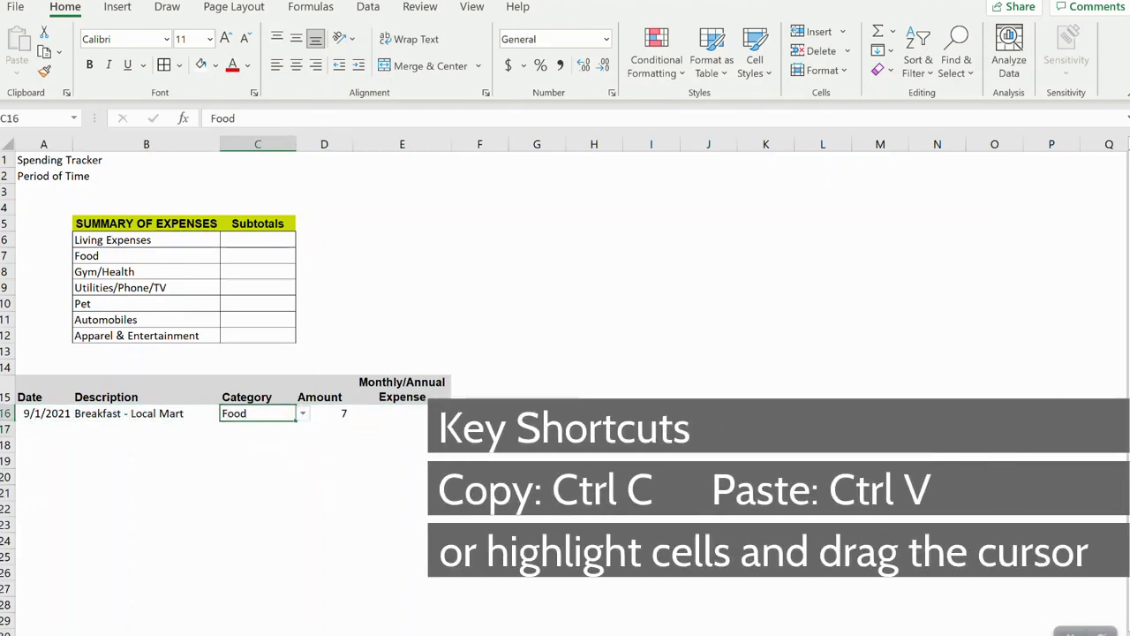
{"action": "left_click", "coordinate": [324, 413]}
{"action": "left_click", "coordinate": [258, 413]}
{"action": "left_click_drag", "start_coordinate": [295, 420], "coordinate": [294, 466]}
{"action": "key", "text": "Down"}
{"action": "key", "text": "BackSpace"}
{"action": "key", "text": "Down"}
{"action": "key", "text": "BackSpace"}
{"action": "key", "text": "Down"}
{"action": "key", "text": "BackSpace"}
{"action": "key", "text": "Down"}
Step: Extend the blank expense rows in columns A to E, including their formatting and category dropdown, down to row 27
{"action": "key", "text": "Up"}
{"action": "key", "text": "Up"}
{"action": "key", "text": "Up"}
{"action": "key", "text": "Left"}
{"action": "key", "text": "Left"}
{"action": "key", "text": "Right"}
{"action": "key", "text": "Right"}
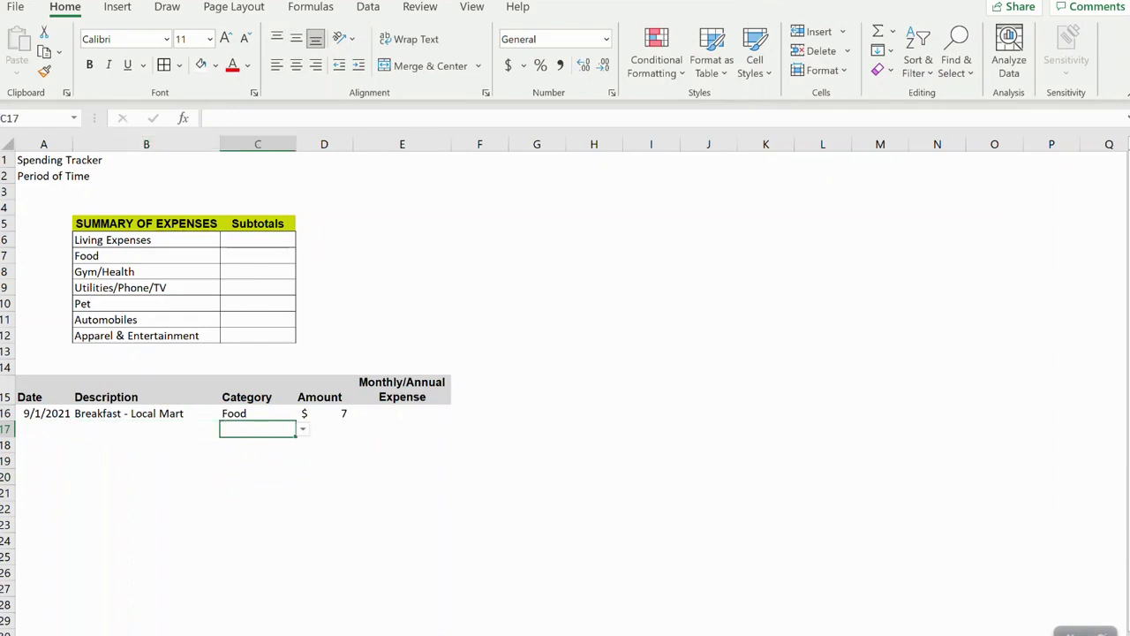
{"action": "key", "text": "Right"}
{"action": "key", "text": "Home"}
{"action": "key", "text": "shift+Right"}
{"action": "key", "text": "shift+Right"}
{"action": "key", "text": "shift+Right"}
{"action": "key", "text": "shift+Right"}
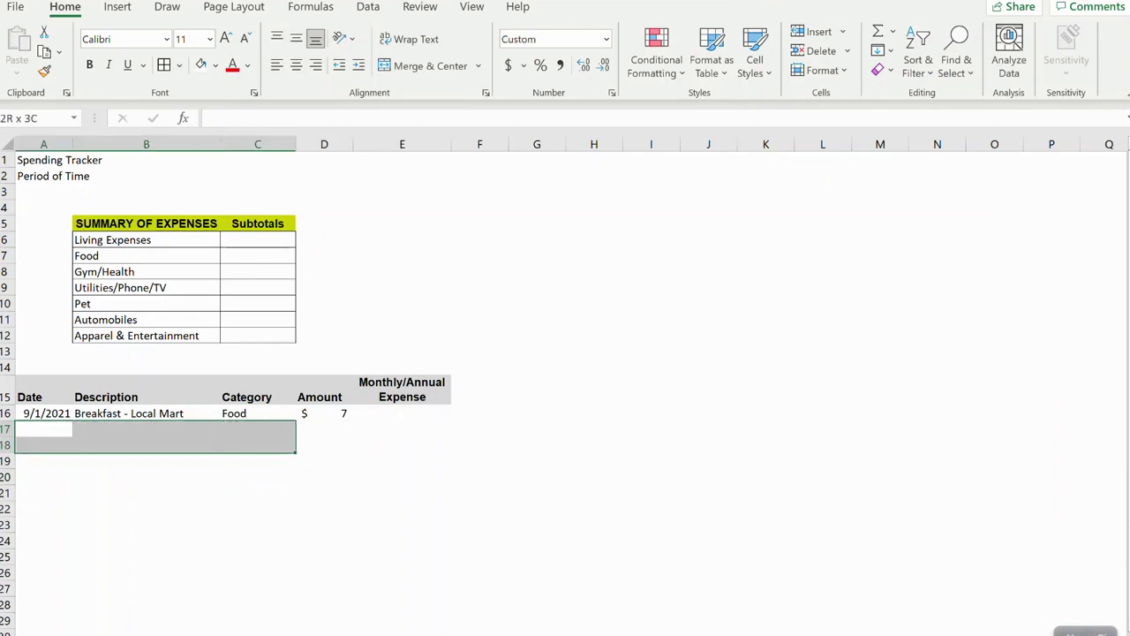
{"action": "key", "text": "shift+Down"}
{"action": "key", "text": "shift+Down"}
{"action": "key", "text": "shift+Down"}
{"action": "key", "text": "shift+Down"}
{"action": "key", "text": "shift+Down"}
{"action": "key", "text": "shift+Down"}
{"action": "key", "text": "shift+Down"}
{"action": "key", "text": "shift+Down"}
{"action": "key", "text": "shift+Down"}
{"action": "key", "text": "shift+Down"}
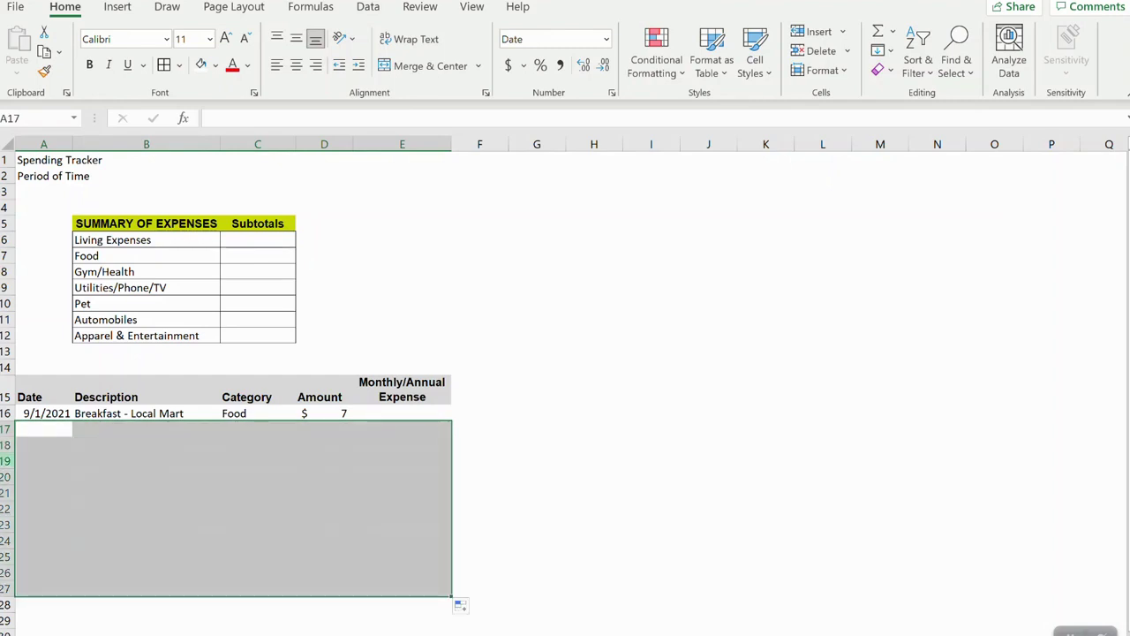
Step: Add a SUBTOTAL row in row 28 and total the Amount column in D28 with =SUM(D16:D27)
{"action": "left_click", "coordinate": [44, 605]}
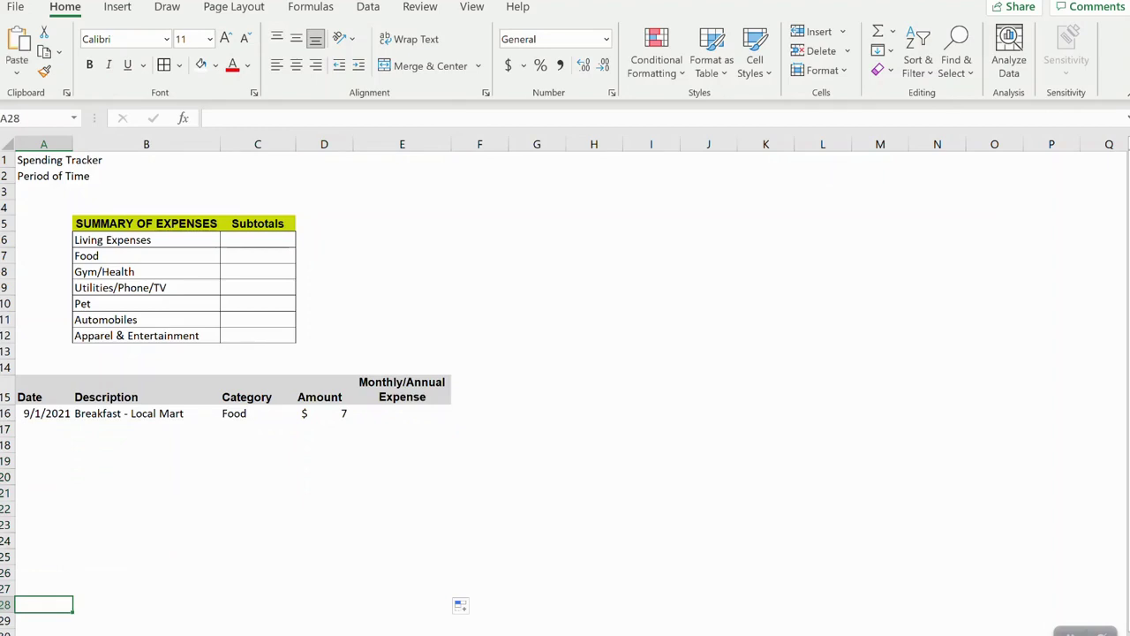
{"action": "type", "text": "SUBTOTAL\t\t\t$ -"}
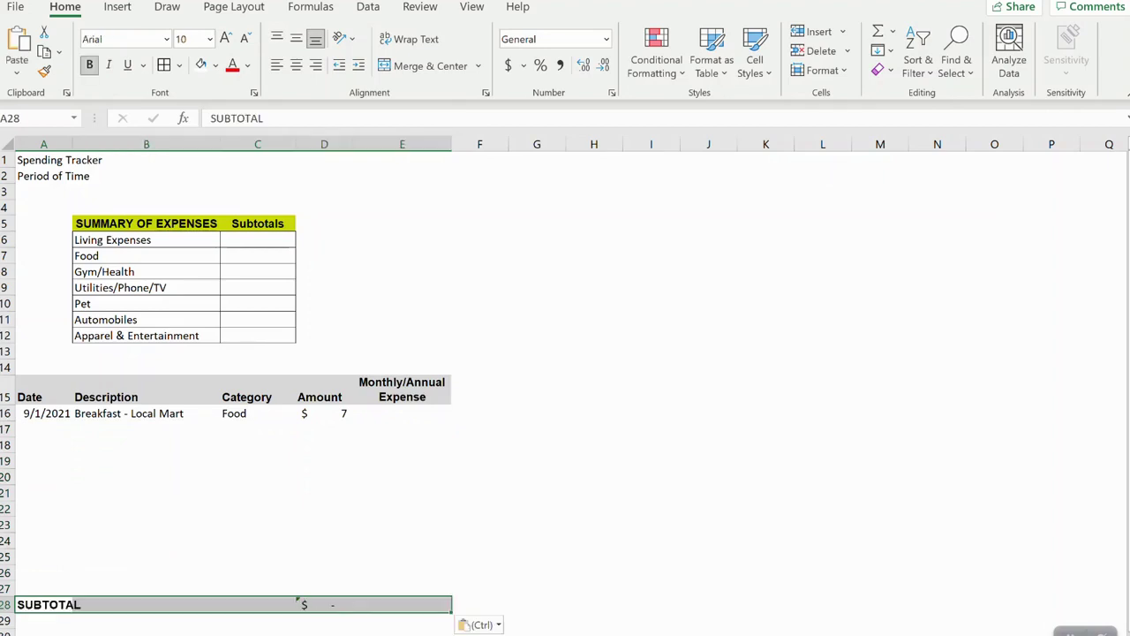
{"action": "left_click", "coordinate": [44, 605]}
{"action": "double_click", "coordinate": [317, 605]}
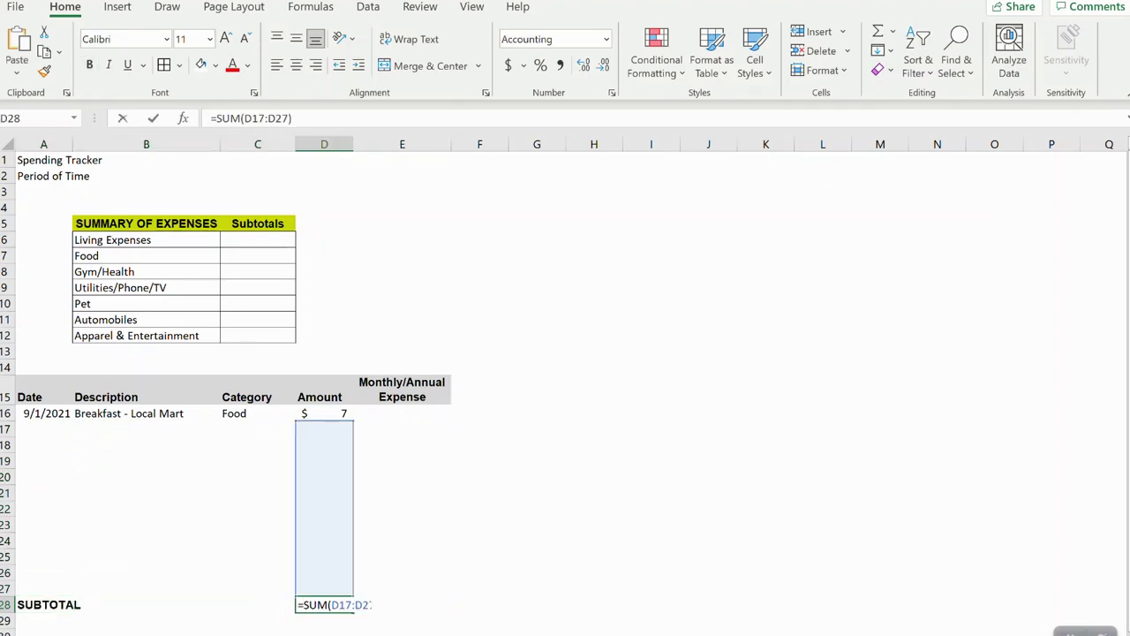
{"action": "left_click_drag", "start_coordinate": [353, 421], "coordinate": [352, 409]}
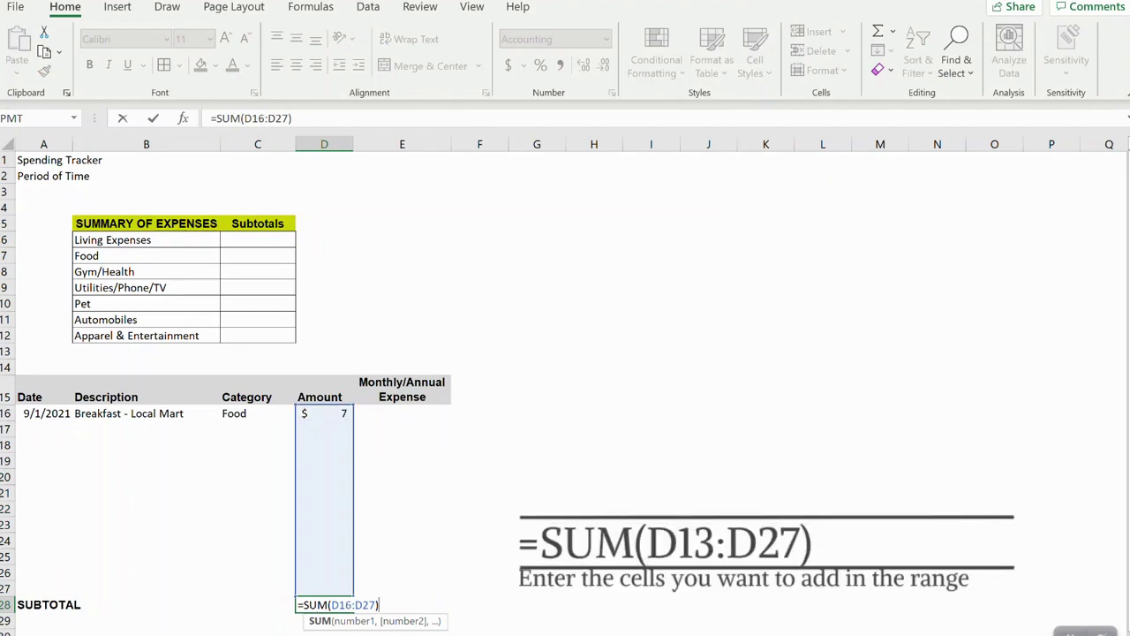
{"action": "key", "text": "ctrl+Return"}
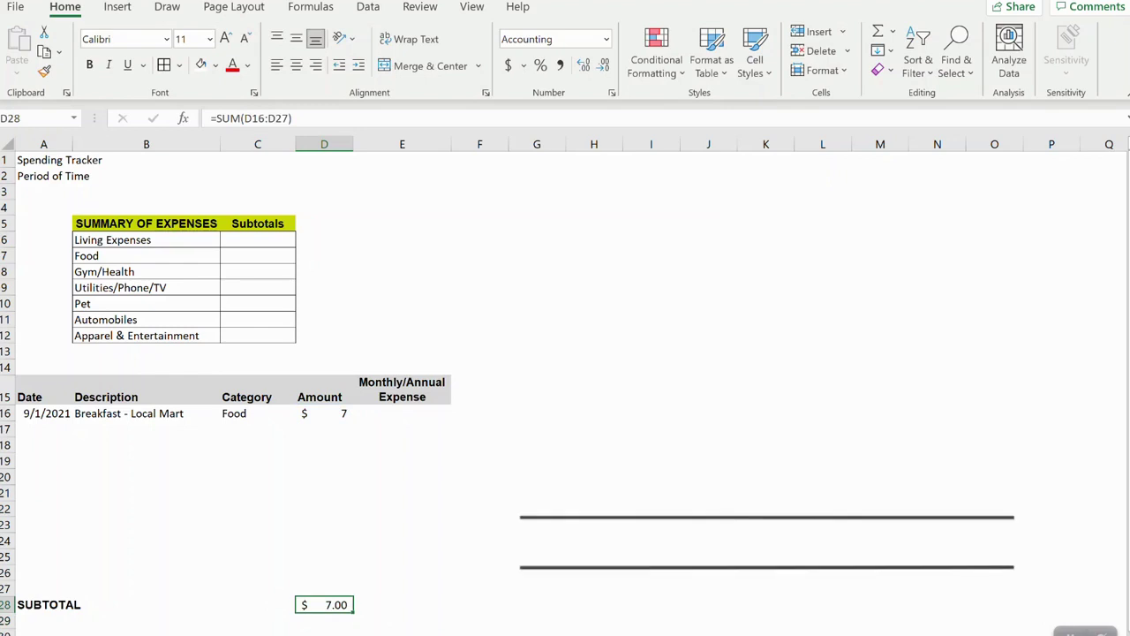
Step: Apply all borders to the expense table entries in A16:E27
{"action": "left_click_drag", "start_coordinate": [44, 413], "coordinate": [442, 589]}
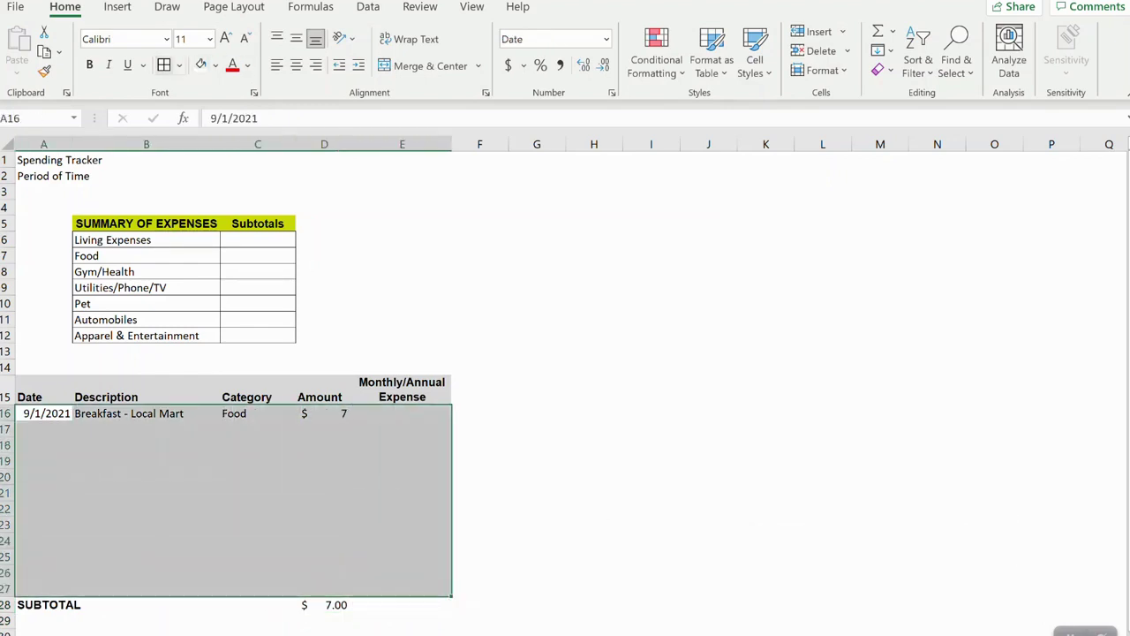
{"action": "left_click", "coordinate": [164, 66]}
{"action": "left_click", "coordinate": [402, 224]}
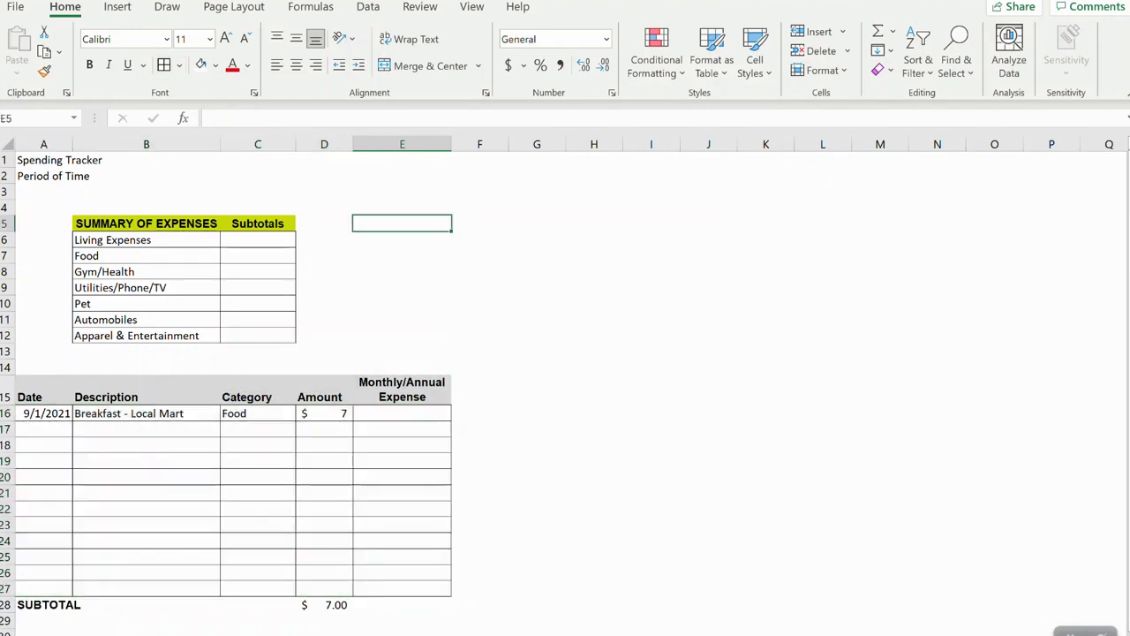
Step: Insert a row above Gym/Health in the expense summary and enter the category Venmo/Paypal in B8
{"action": "left_click", "coordinate": [146, 413]}
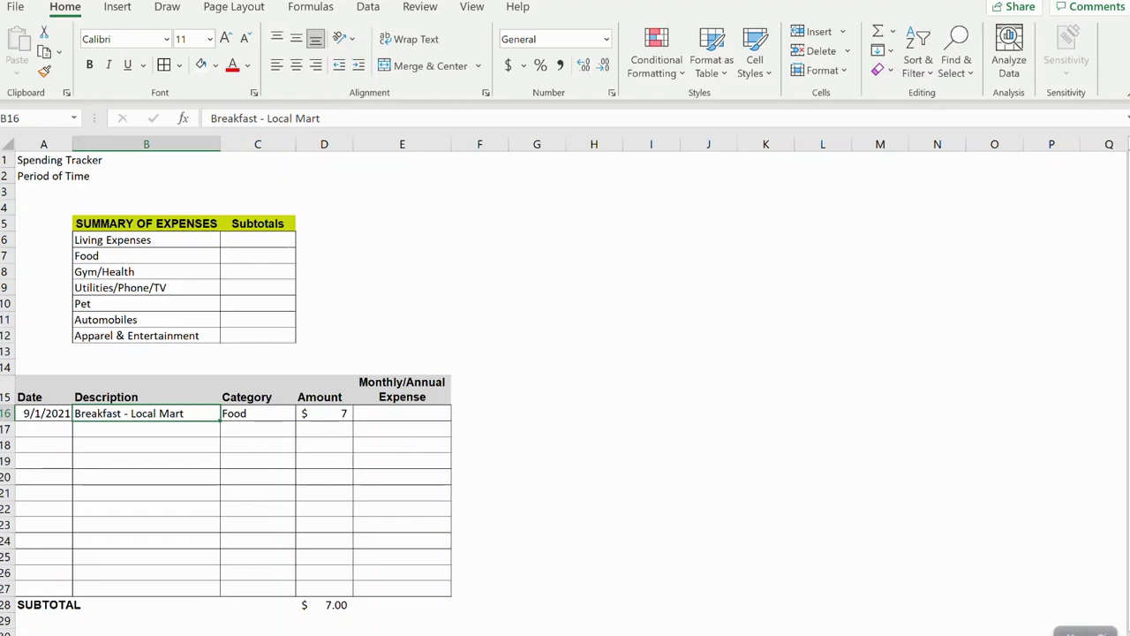
{"action": "left_click", "coordinate": [4, 271]}
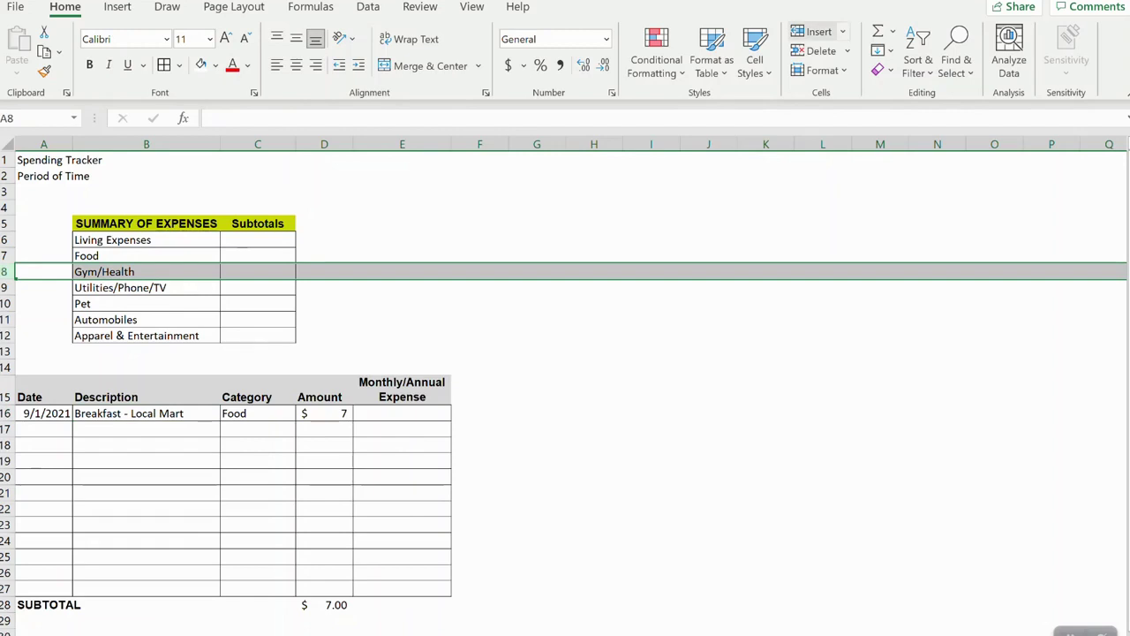
{"action": "left_click", "coordinate": [812, 31]}
{"action": "left_click", "coordinate": [146, 272]}
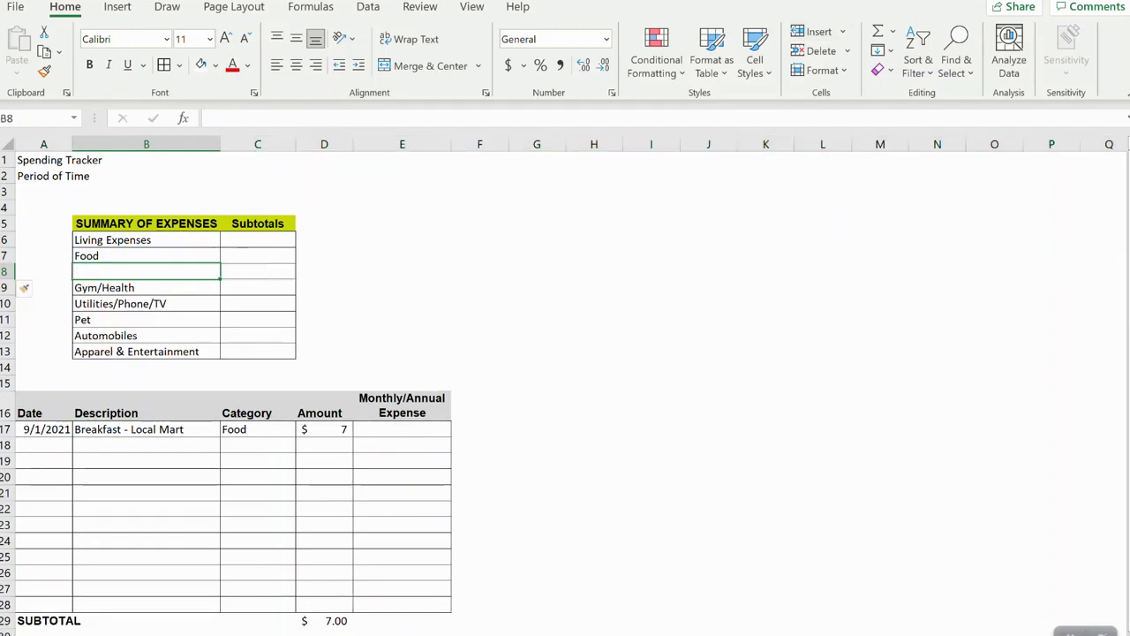
{"action": "type", "text": "Venmo/P"}
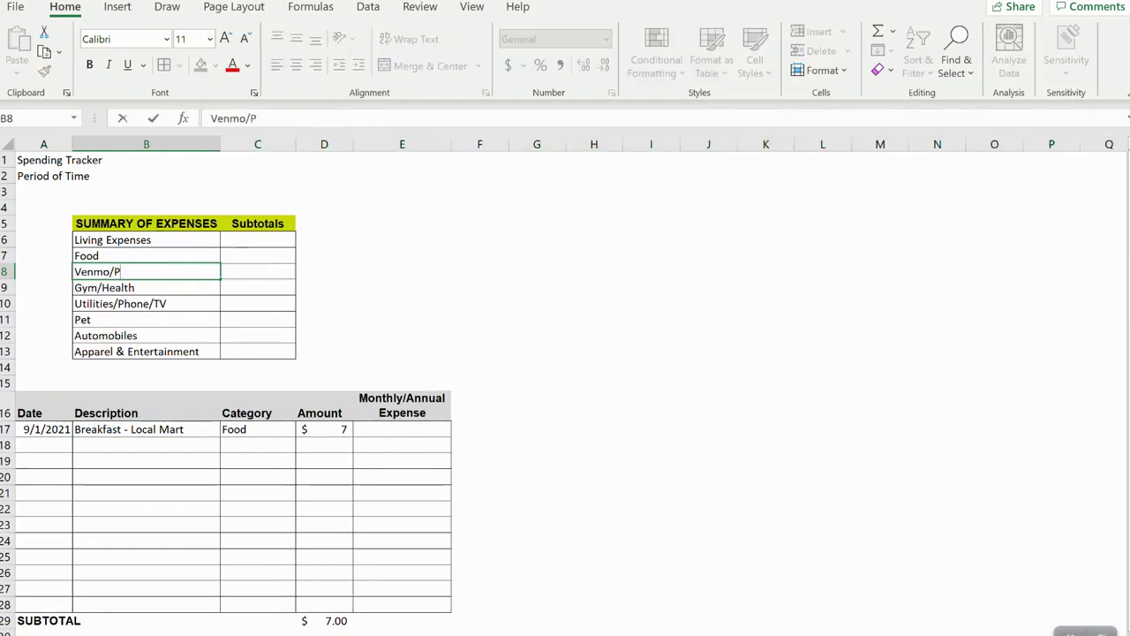
{"action": "type", "text": "aypal"}
{"action": "key", "text": "Return"}
Step: Check the breakfast expense's category choices in C17 for Venmo/Paypal without changing the selection
{"action": "left_click", "coordinate": [257, 271]}
{"action": "left_click", "coordinate": [257, 429]}
{"action": "left_click", "coordinate": [303, 429]}
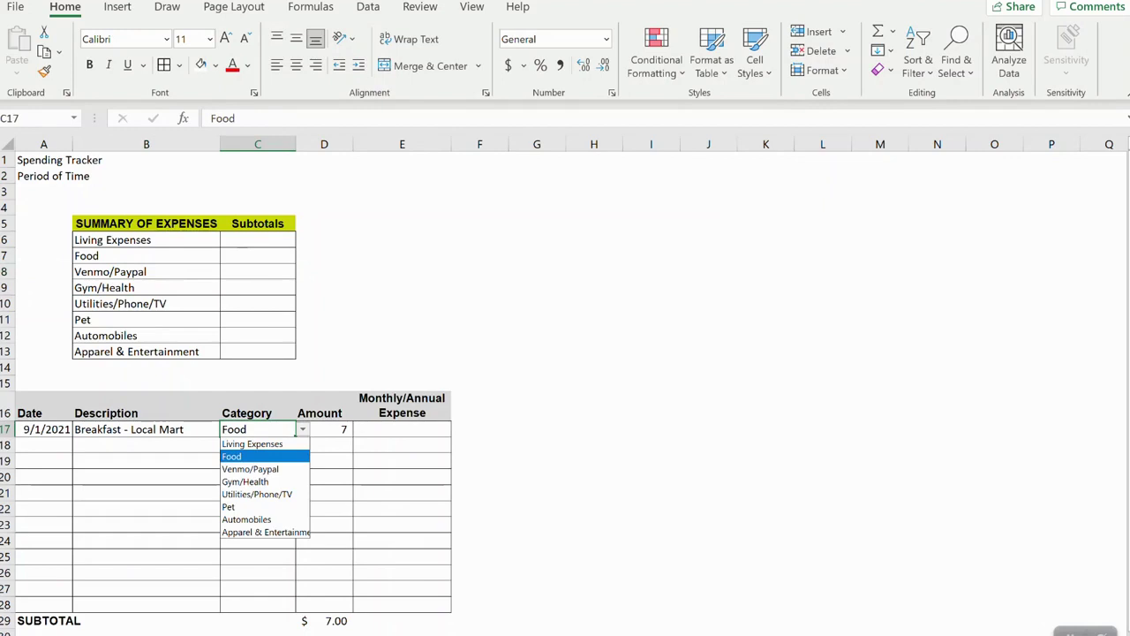
{"action": "key", "text": "Escape"}
Step: Enter the date 9/1/2021 in A18 and the description Lunch - dining hall in B18
{"action": "key", "text": "Return"}
{"action": "key", "text": "Left"}
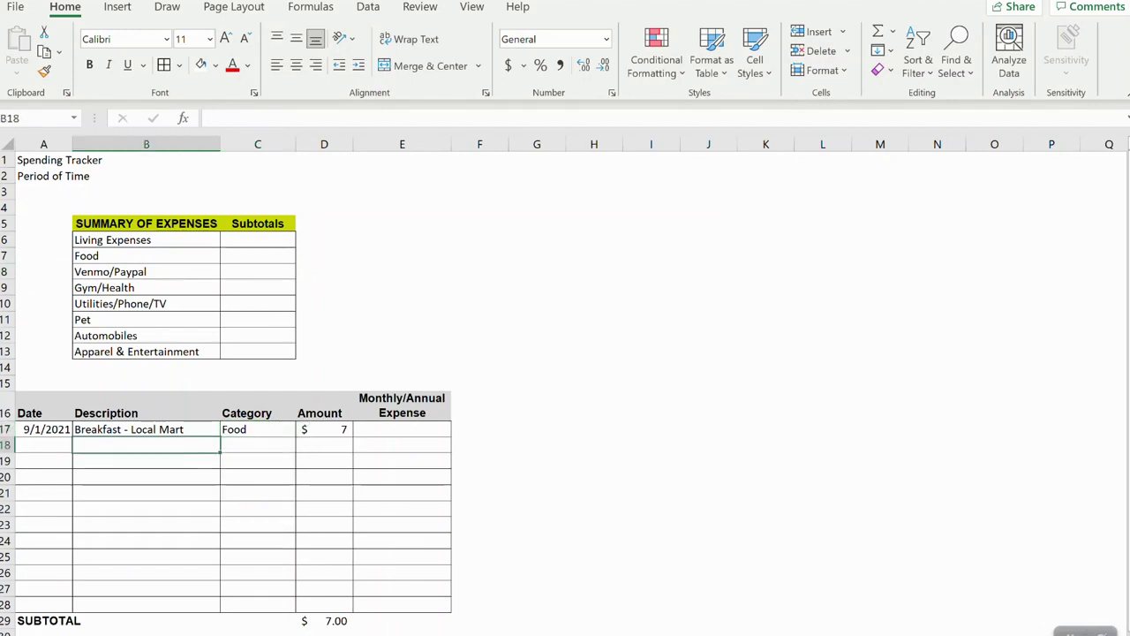
{"action": "key", "text": "Left"}
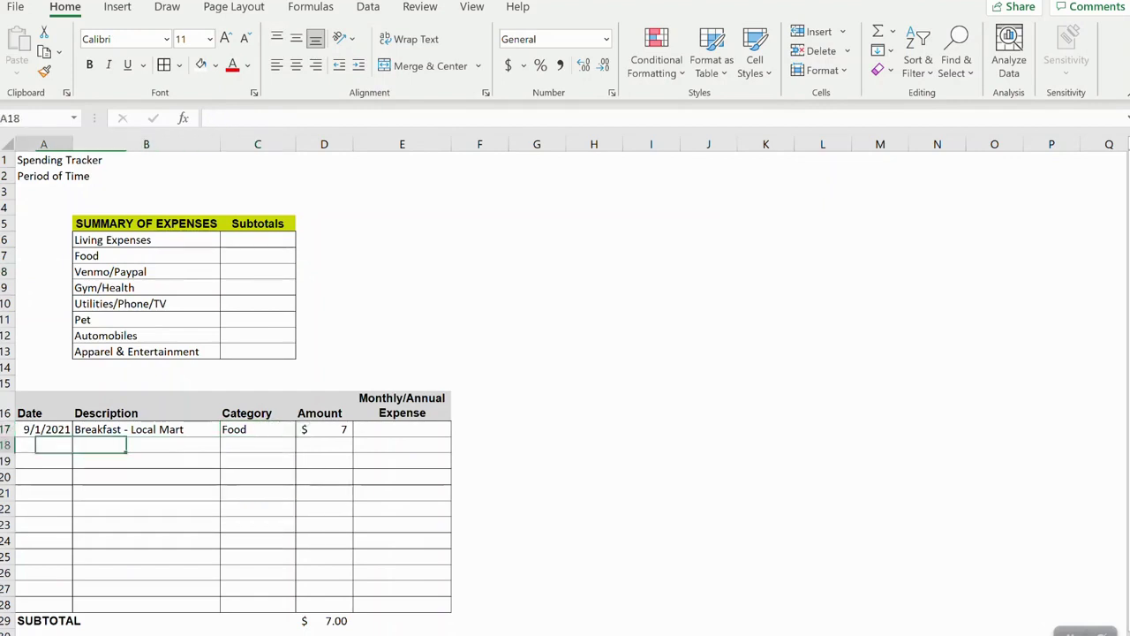
{"action": "type", "text": "9/1/2021"}
{"action": "key", "text": "Tab"}
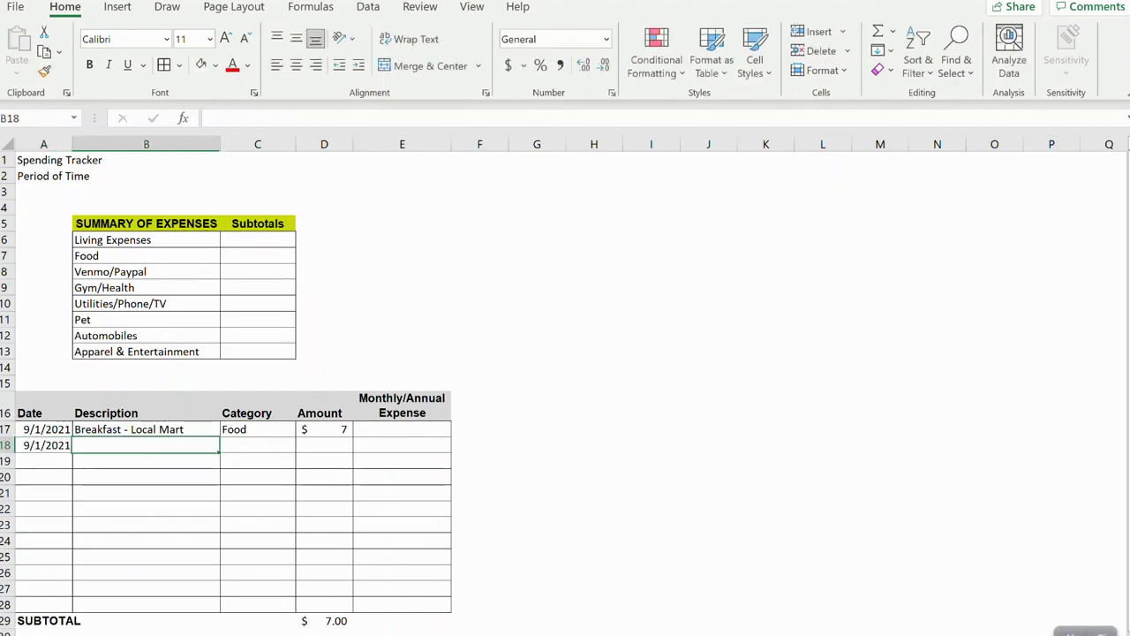
{"action": "type", "text": "Lunch 0"}
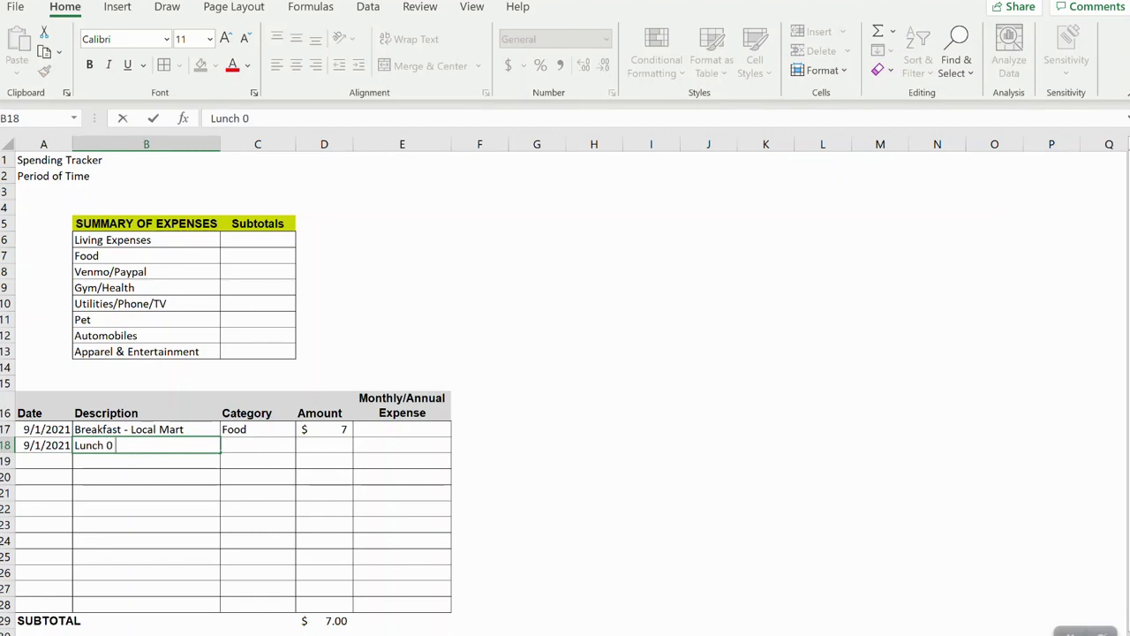
{"action": "key", "text": "BackSpace"}
{"action": "type", "text": "- dining hall"}
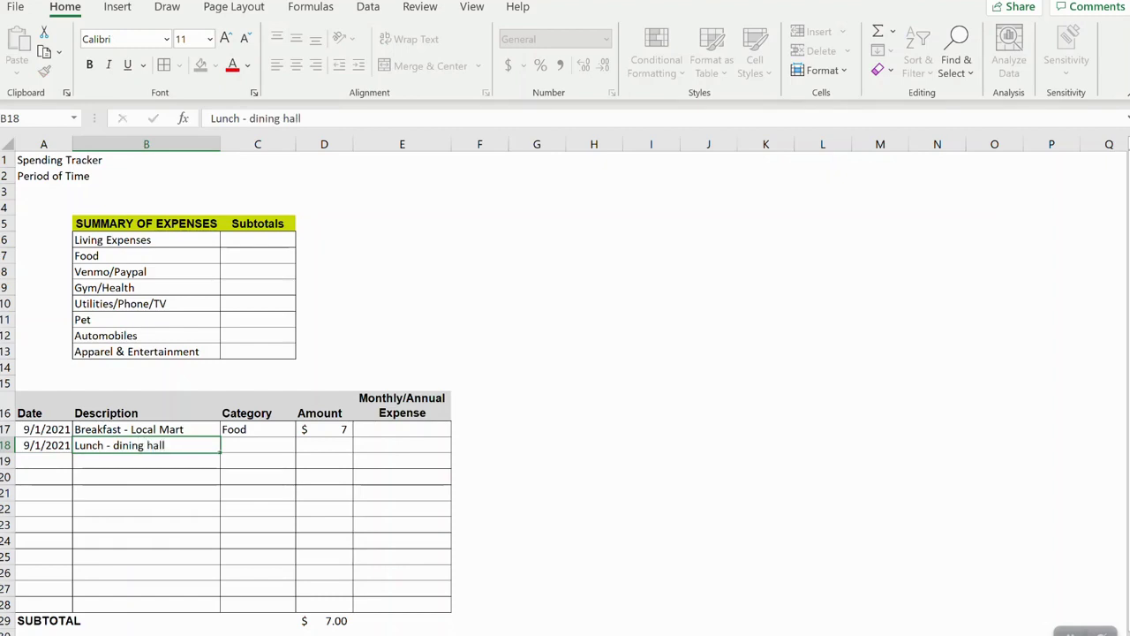
Step: Complete the lunch expense in row 18 with the category Food and an amount of 10
{"action": "key", "text": "Tab"}
{"action": "type", "text": "food"}
{"action": "key", "text": "Tab"}
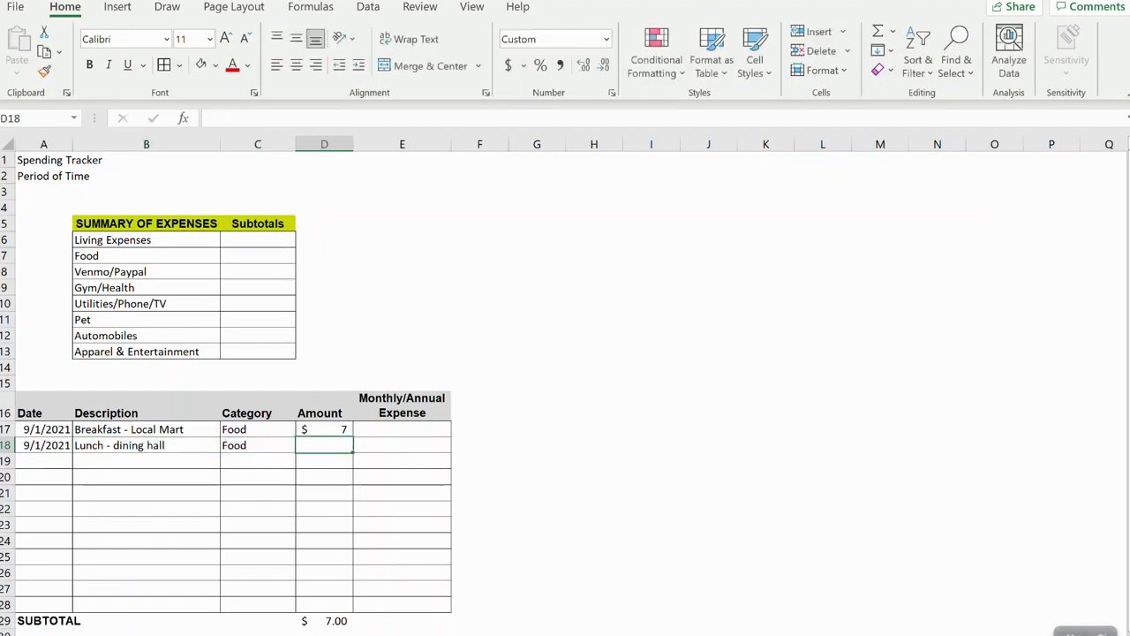
{"action": "type", "text": "10"}
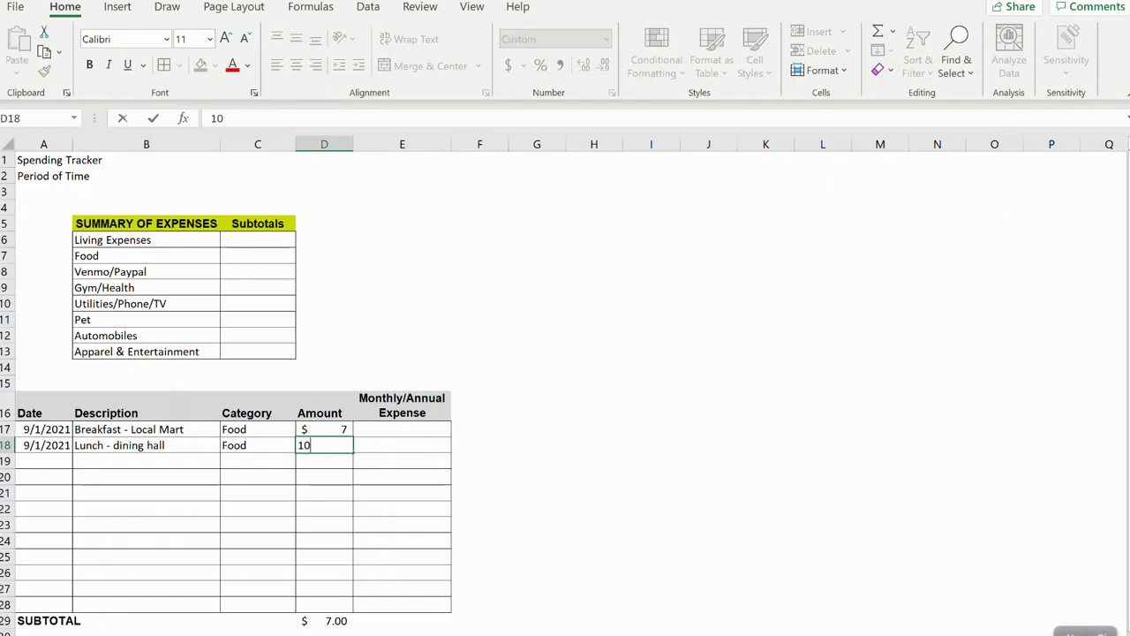
{"action": "key", "text": "Tab"}
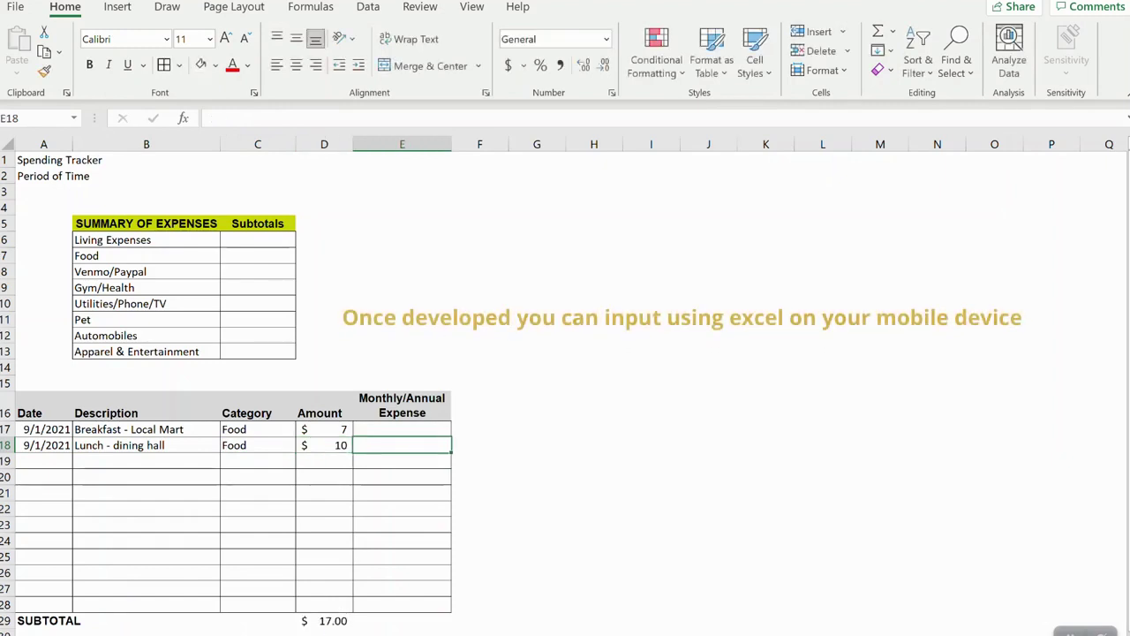
Step: Enter a Movies expense in row 19 dated 9/5/2021, with category Apparel & Entertainment and an amount of 20
{"action": "key", "text": "Return"}
{"action": "type", "text": "9/5/2021"}
{"action": "key", "text": "Tab"}
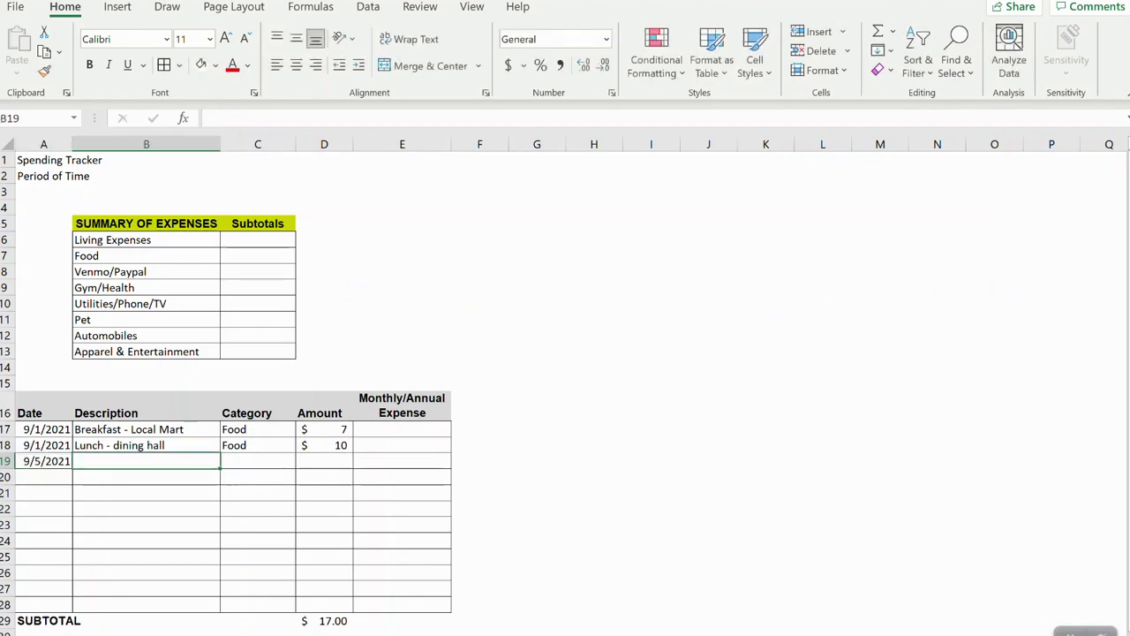
{"action": "type", "text": "Movies"}
{"action": "key", "text": "Tab"}
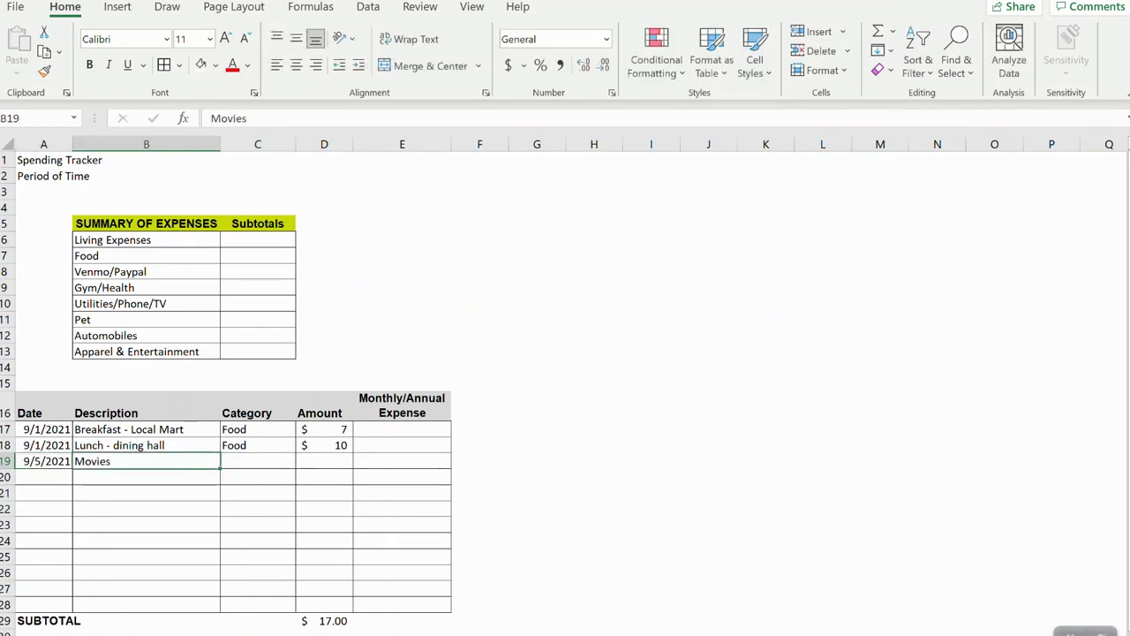
{"action": "left_click", "coordinate": [303, 461]}
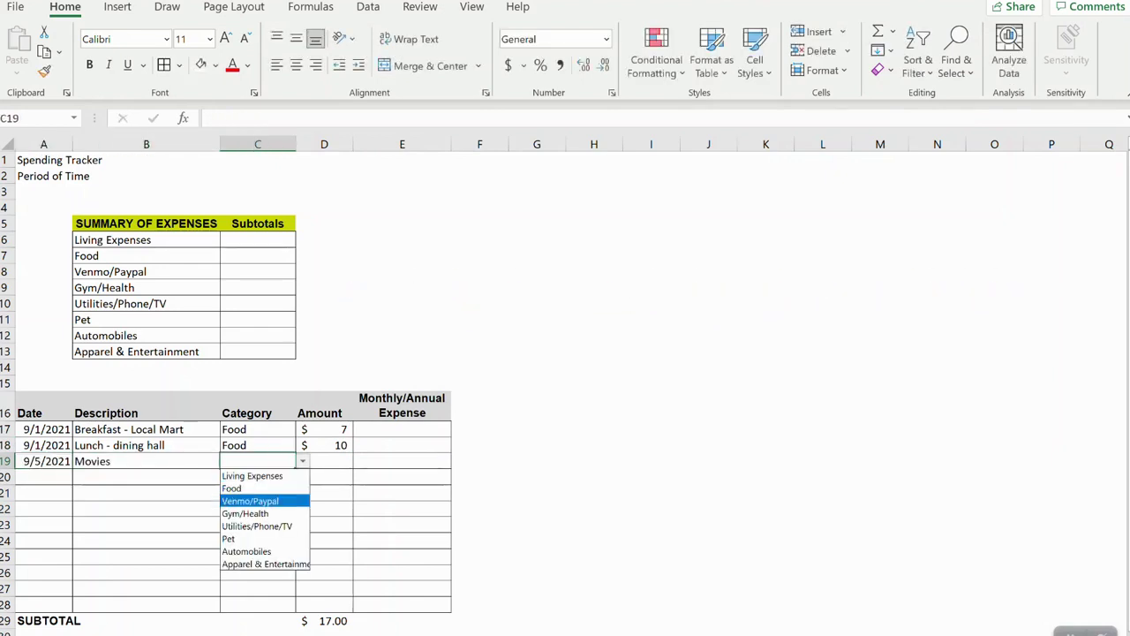
{"action": "key", "text": "Return"}
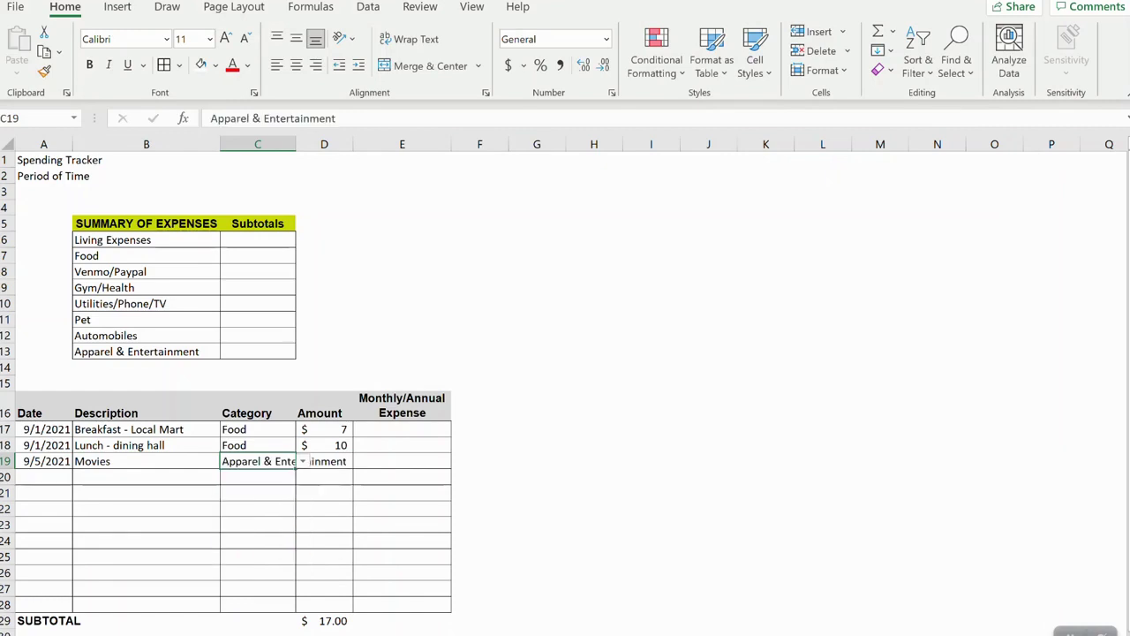
{"action": "key", "text": "Tab"}
{"action": "type", "text": "20"}
{"action": "key", "text": "Tab"}
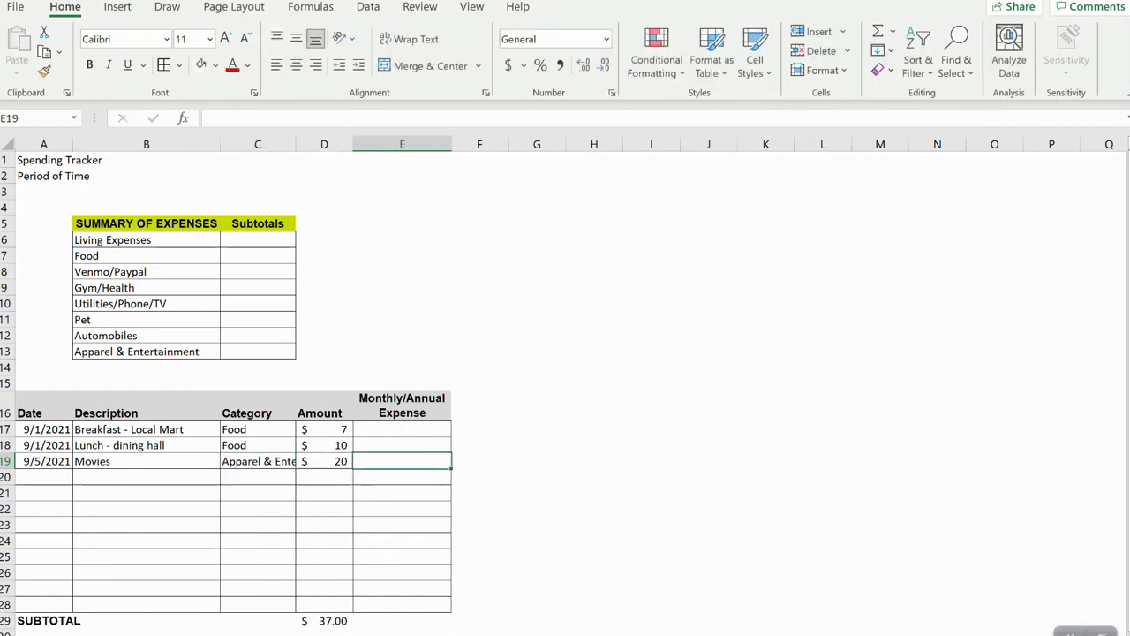
Step: Enter a Rent expense in row 20 dated 9/6/2021, with category Living Expenses and an amount of 800
{"action": "key", "text": "Return"}
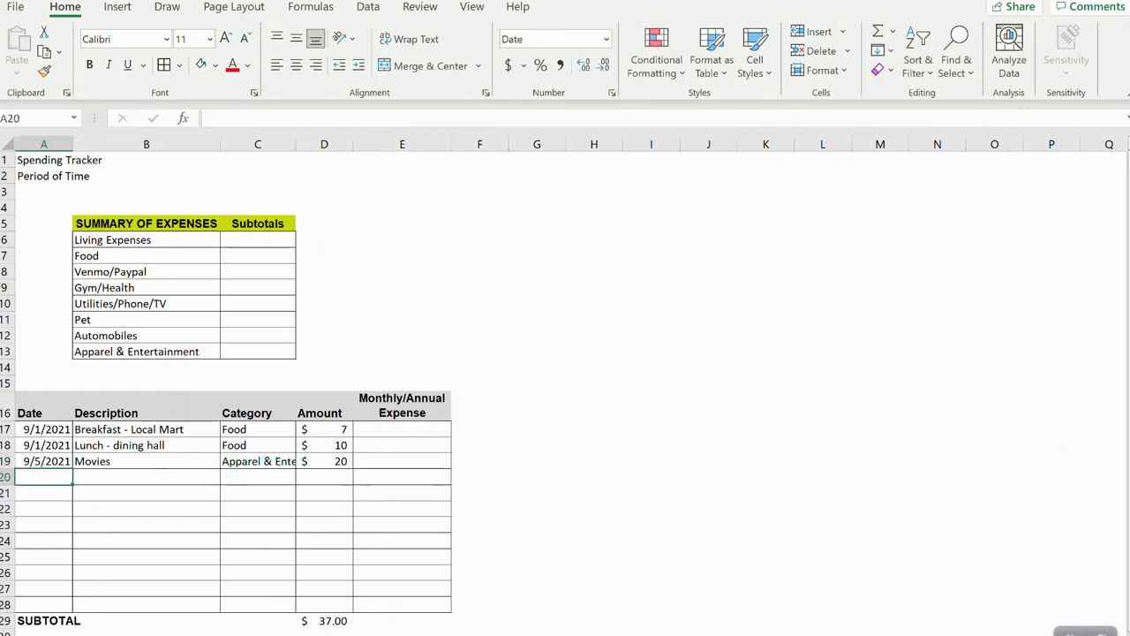
{"action": "type", "text": "9/"}
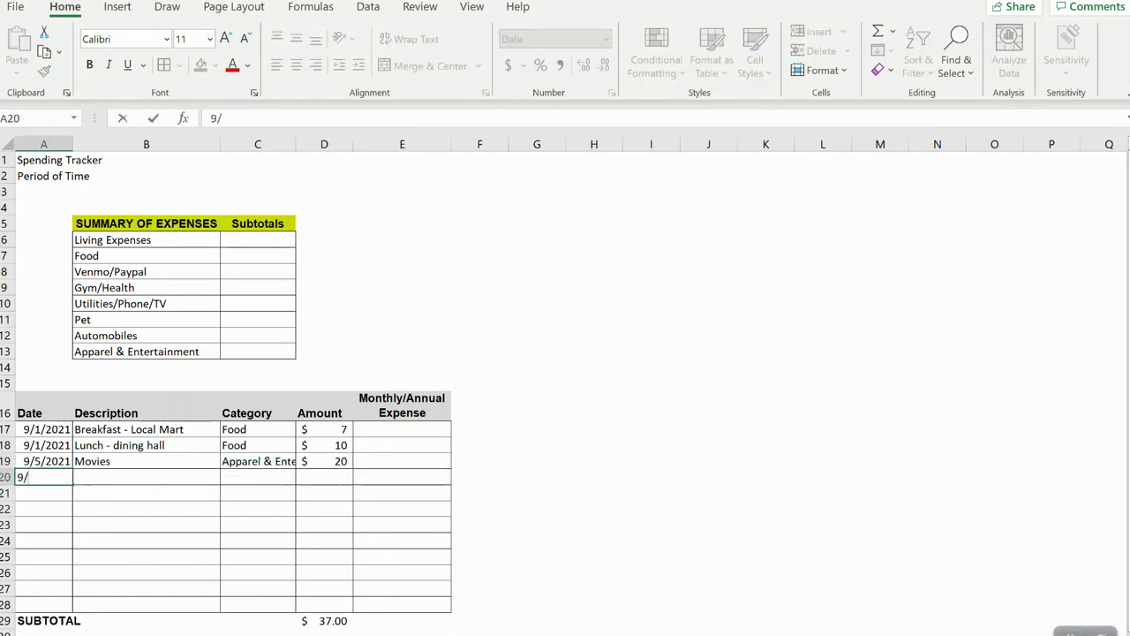
{"action": "type", "text": "6/2021"}
{"action": "key", "text": "Tab"}
{"action": "type", "text": "Rent"}
{"action": "key", "text": "Tab"}
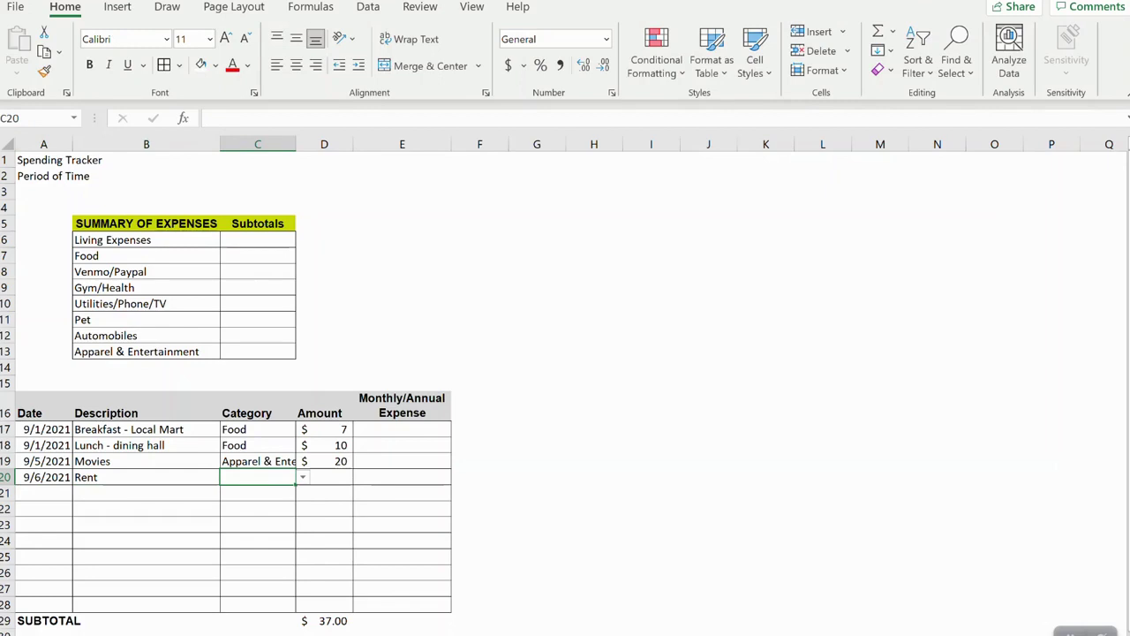
{"action": "key", "text": "alt+Down"}
{"action": "key", "text": "Return"}
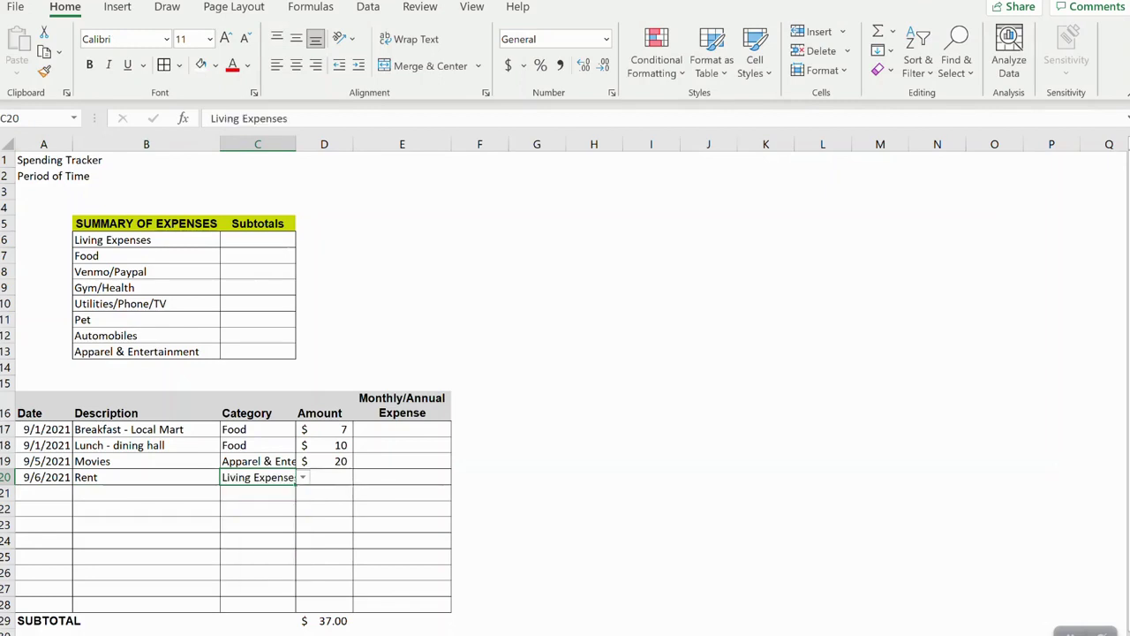
{"action": "key", "text": "Tab"}
{"action": "type", "text": "800"}
{"action": "key", "text": "Tab"}
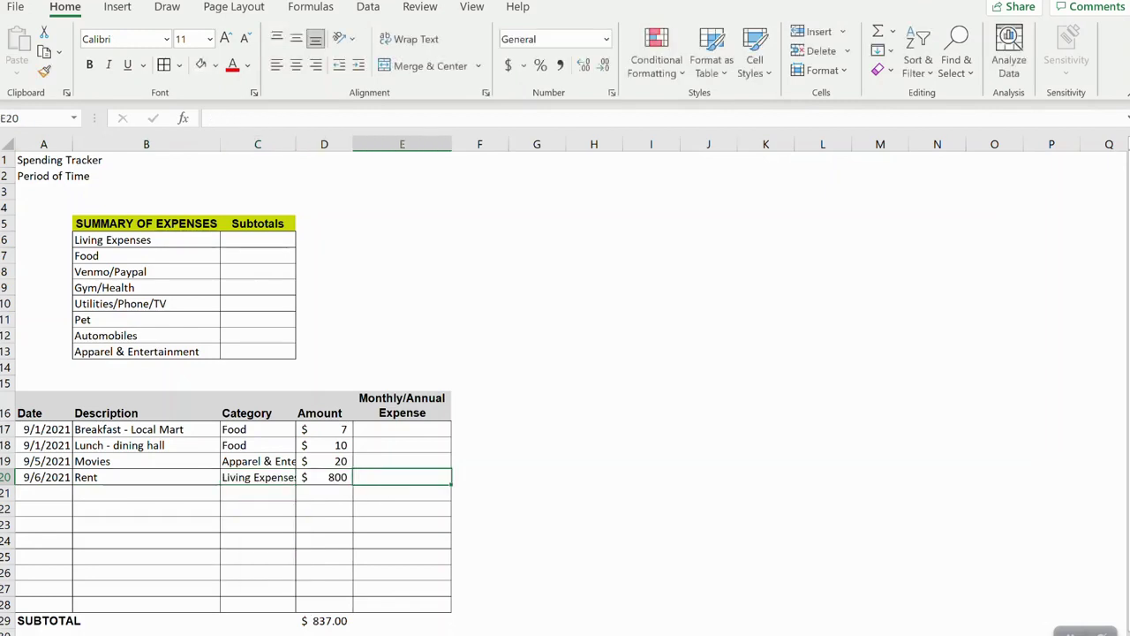
Step: Mark the rent expense as monthly by entering M in its Monthly/Annual Expense cell, E20
{"action": "key", "text": "Up"}
{"action": "key", "text": "Up"}
{"action": "key", "text": "Up"}
{"action": "key", "text": "Up"}
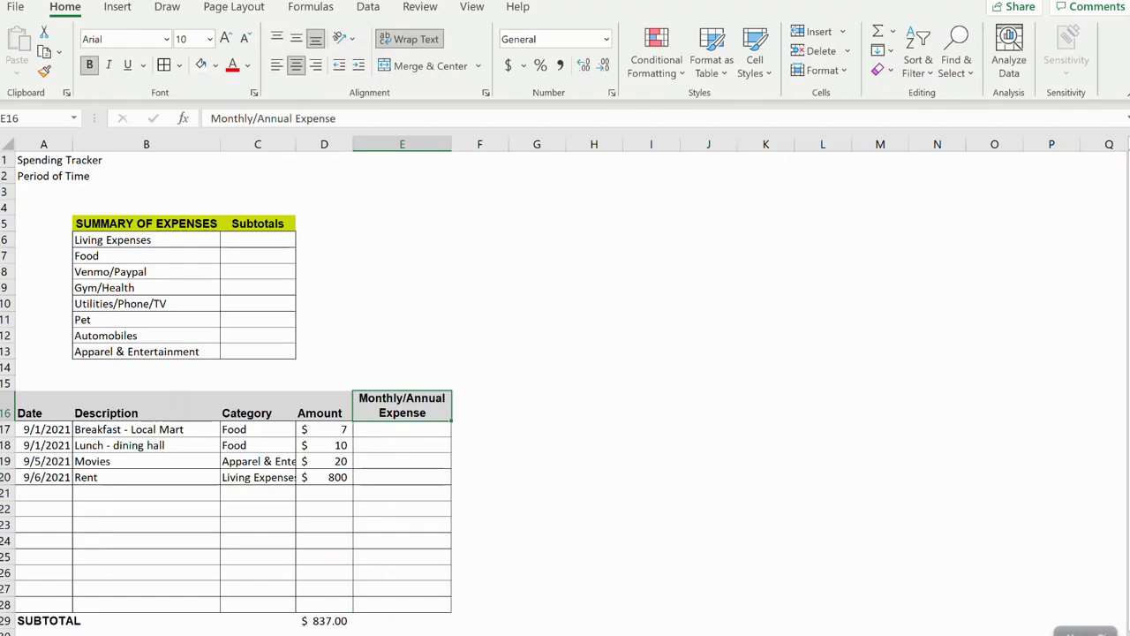
{"action": "key", "text": "Down"}
{"action": "key", "text": "Down"}
{"action": "key", "text": "Down"}
{"action": "key", "text": "Down"}
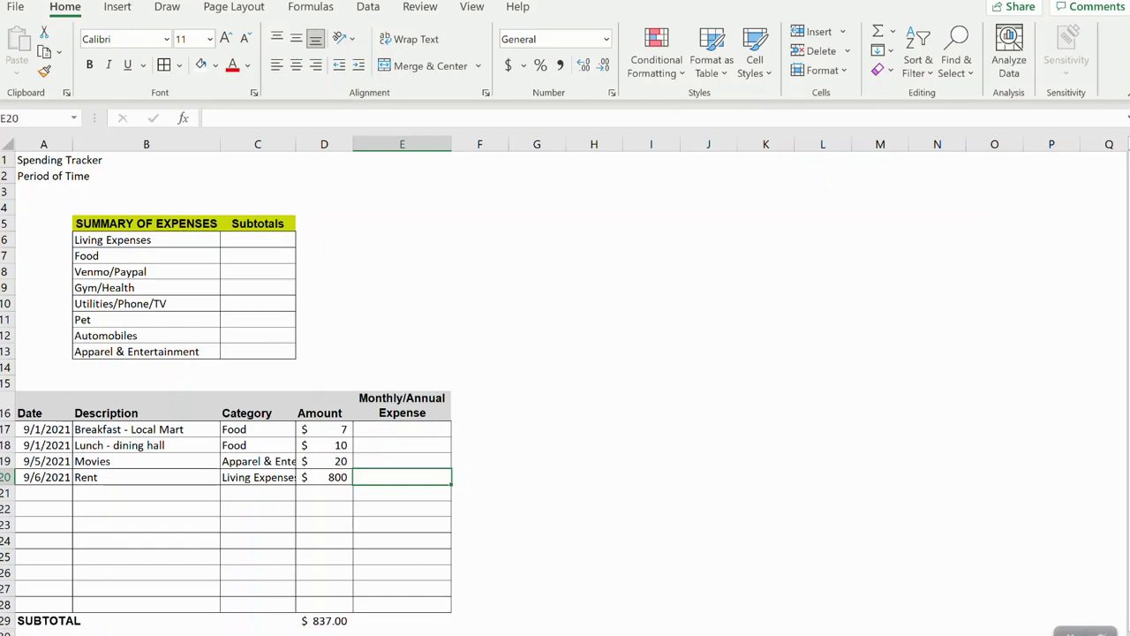
{"action": "type", "text": "M"}
{"action": "key", "text": "Return"}
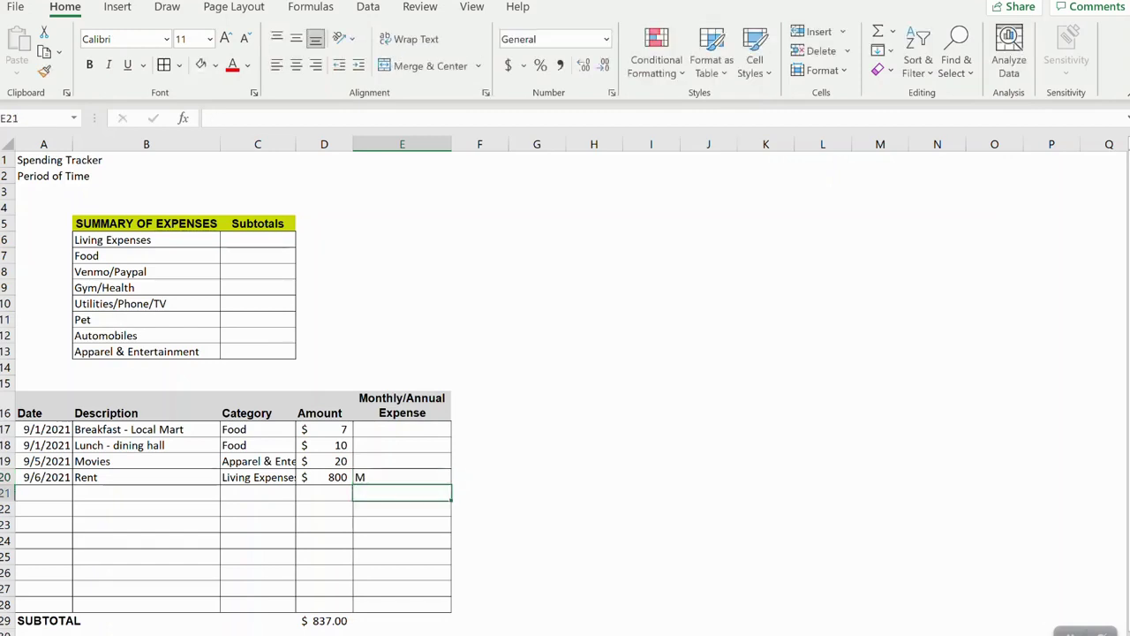
{"action": "left_click", "coordinate": [402, 429]}
{"action": "left_click", "coordinate": [401, 477]}
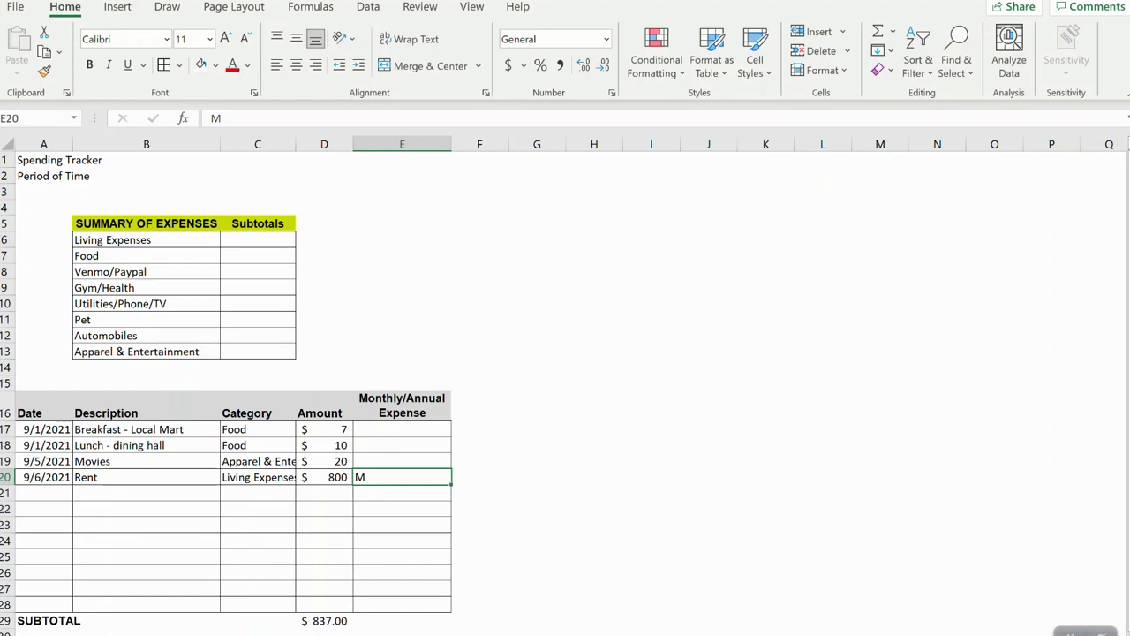
{"action": "left_click", "coordinate": [402, 524]}
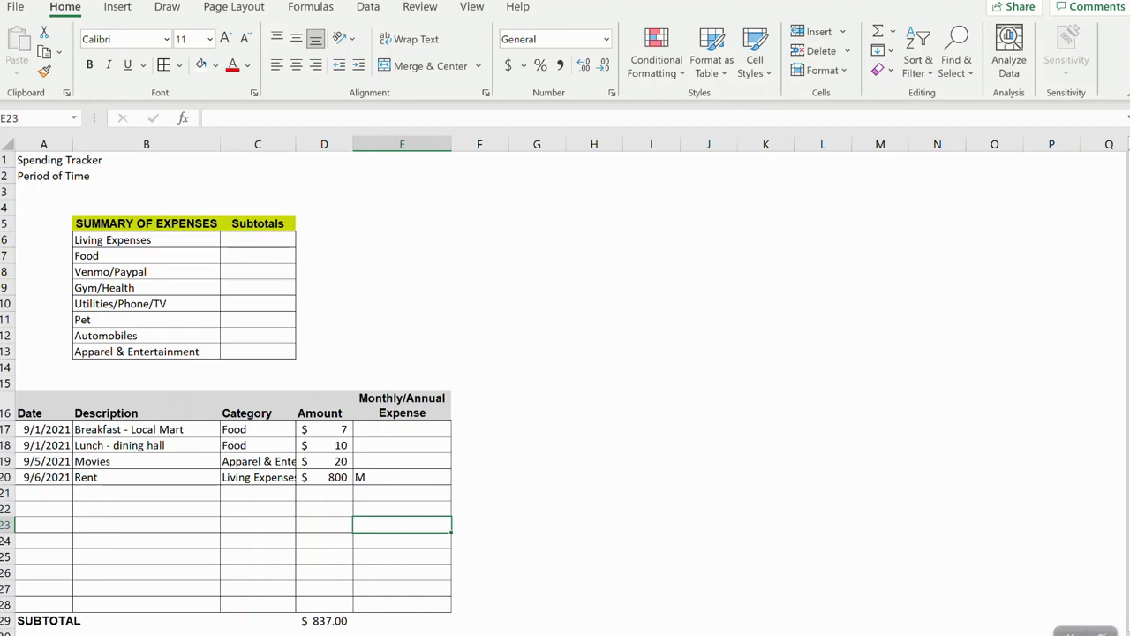
{"action": "left_click_drag", "start_coordinate": [324, 429], "coordinate": [324, 573]}
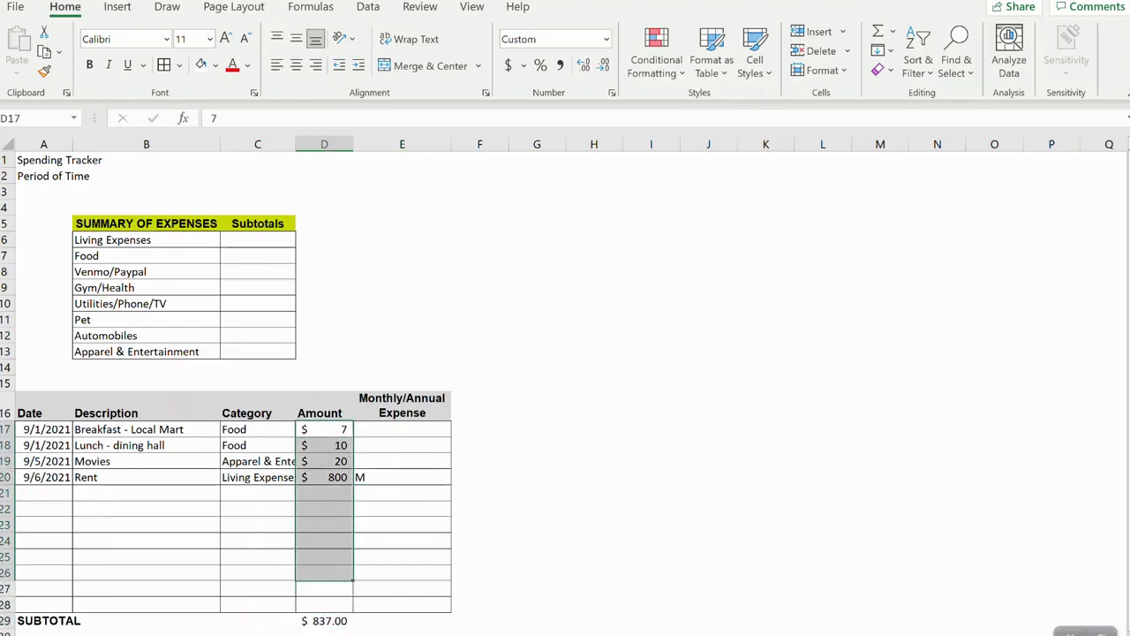
Step: Enter the Living Expenses subtotal formula =SUMIF(C17:C28,B6,D17:D28) in C6
{"action": "left_click", "coordinate": [146, 240]}
{"action": "left_click", "coordinate": [258, 240]}
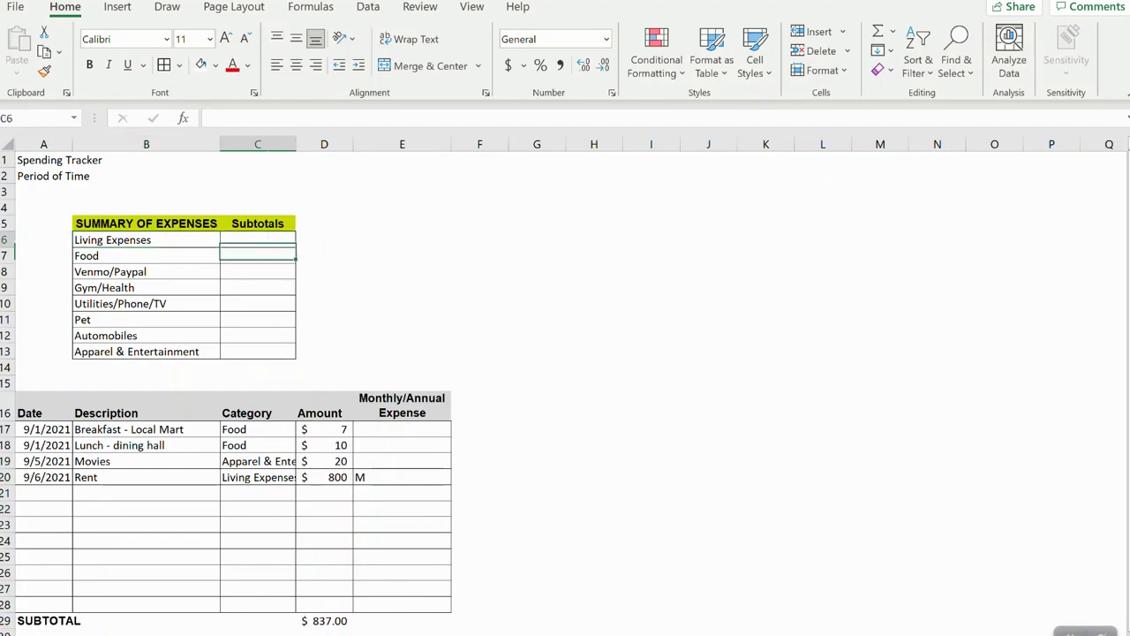
{"action": "type", "text": "="}
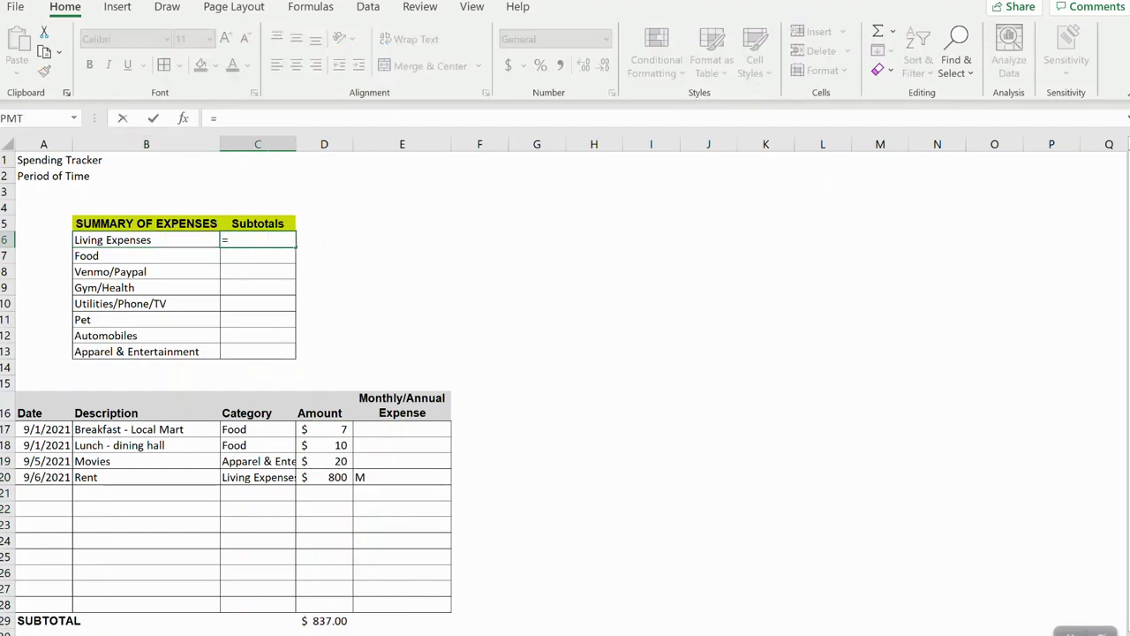
{"action": "type", "text": "sumif("}
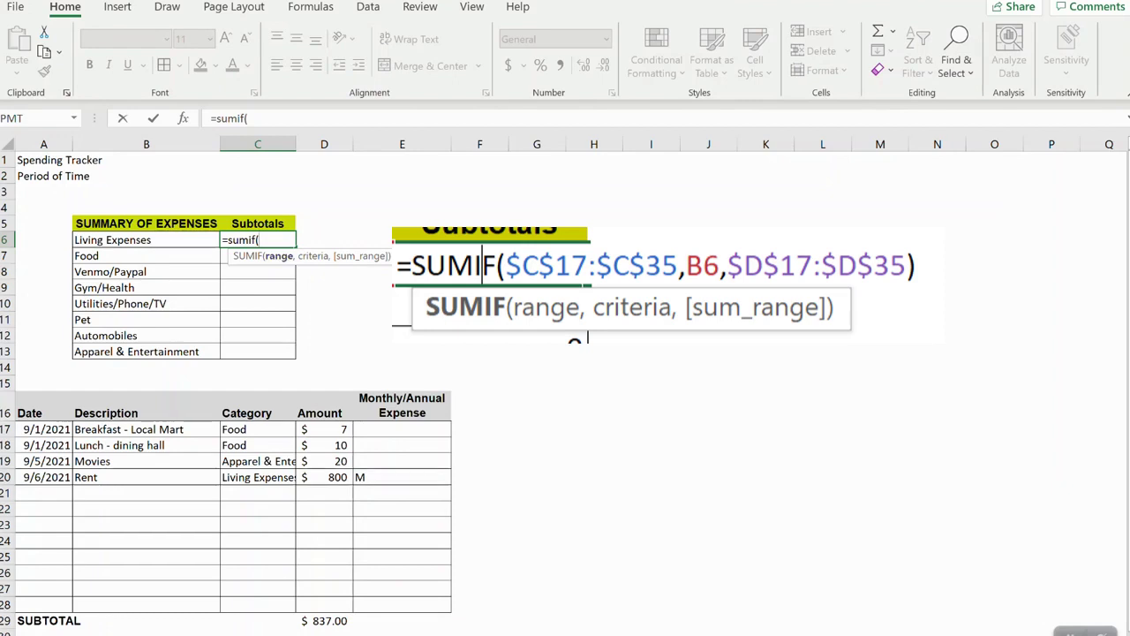
{"action": "left_click_drag", "start_coordinate": [257, 429], "coordinate": [257, 606]}
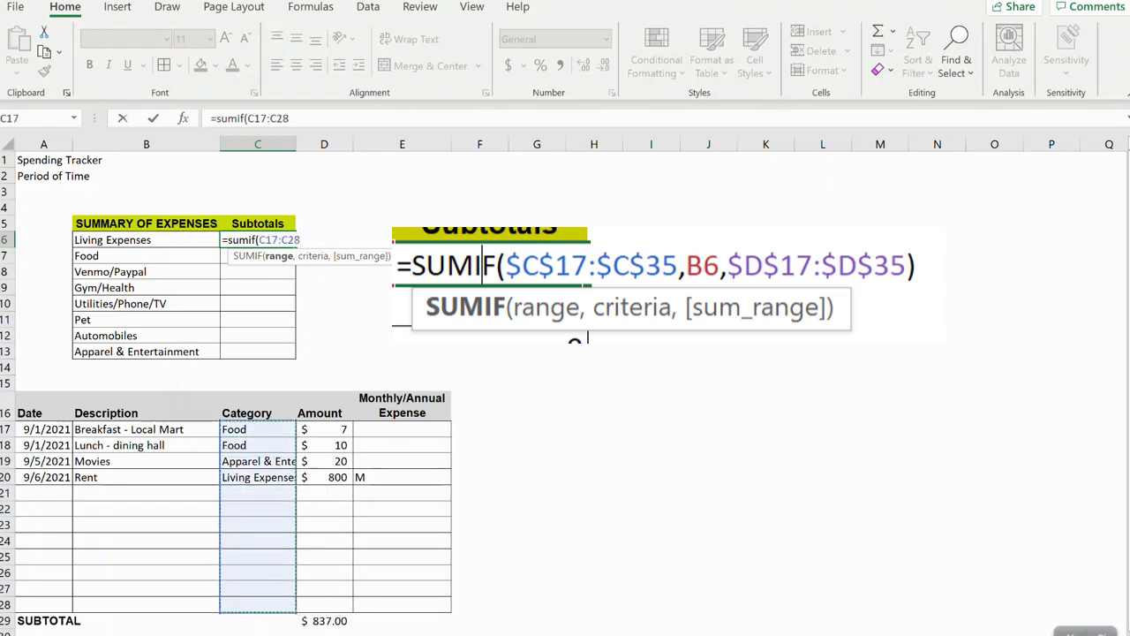
{"action": "type", "text": ","}
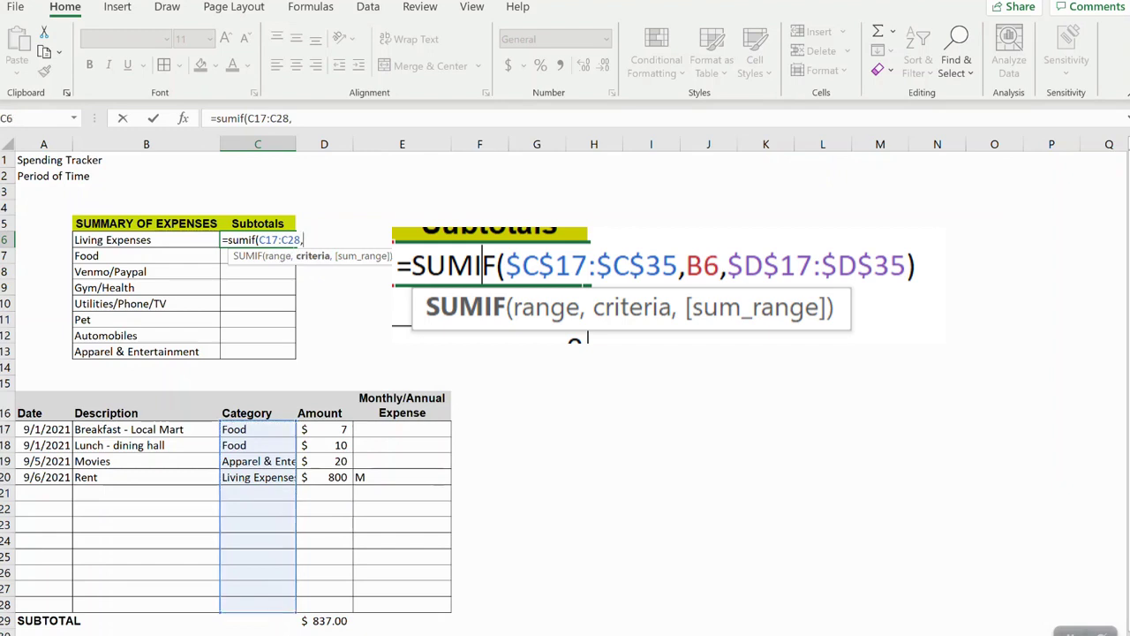
{"action": "key", "text": "Left"}
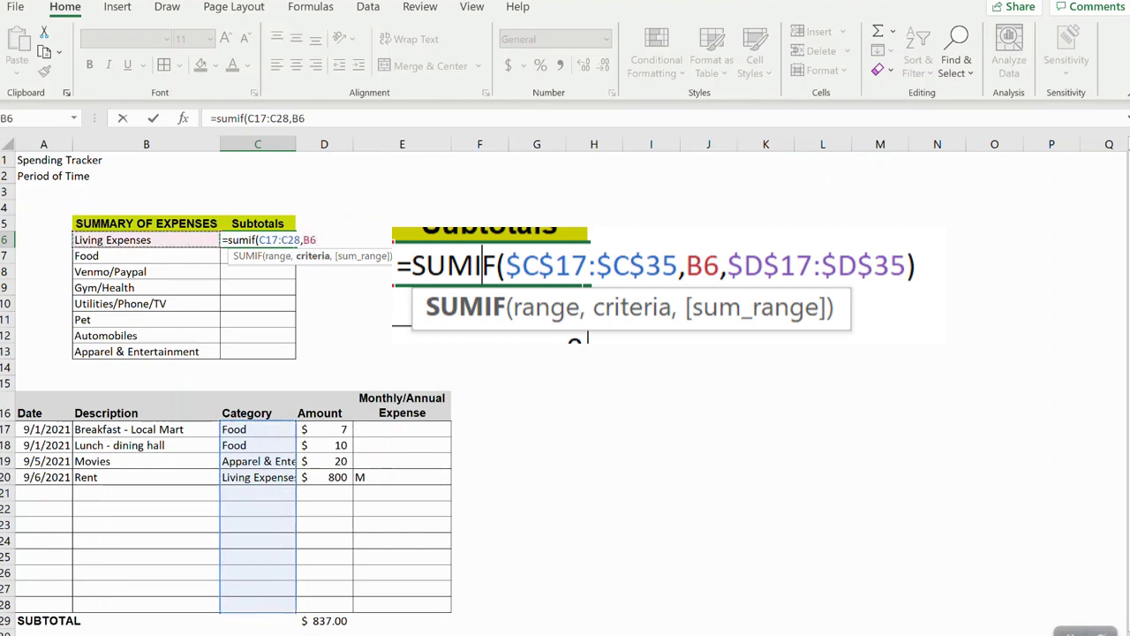
{"action": "type", "text": ","}
{"action": "left_click_drag", "start_coordinate": [344, 429], "coordinate": [346, 609]}
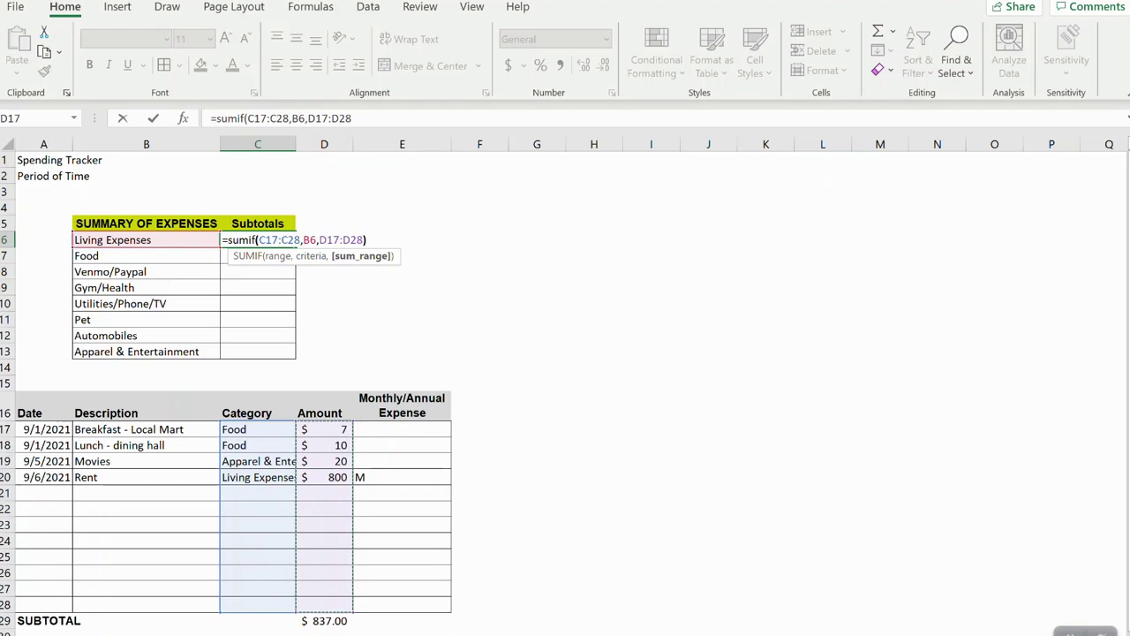
{"action": "type", "text": ")"}
{"action": "key", "text": "Return"}
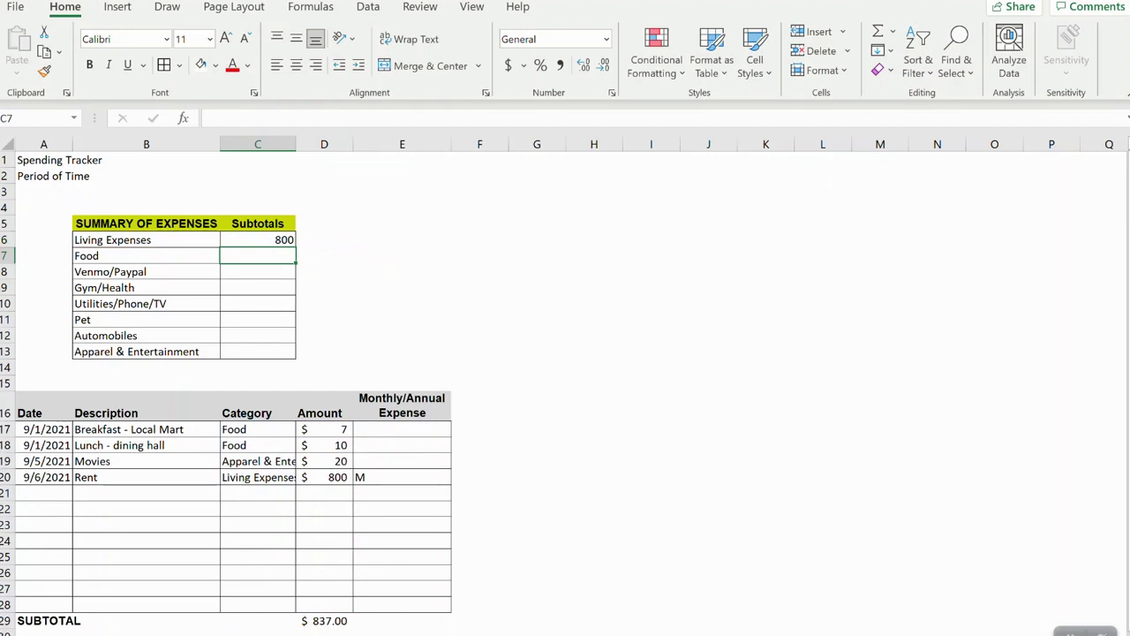
Step: Make both ranges in the C6 subtotal formula absolute, giving =SUMIF($C$17:$C$28,B6,$D$17:$D$28)
{"action": "left_click", "coordinate": [258, 240]}
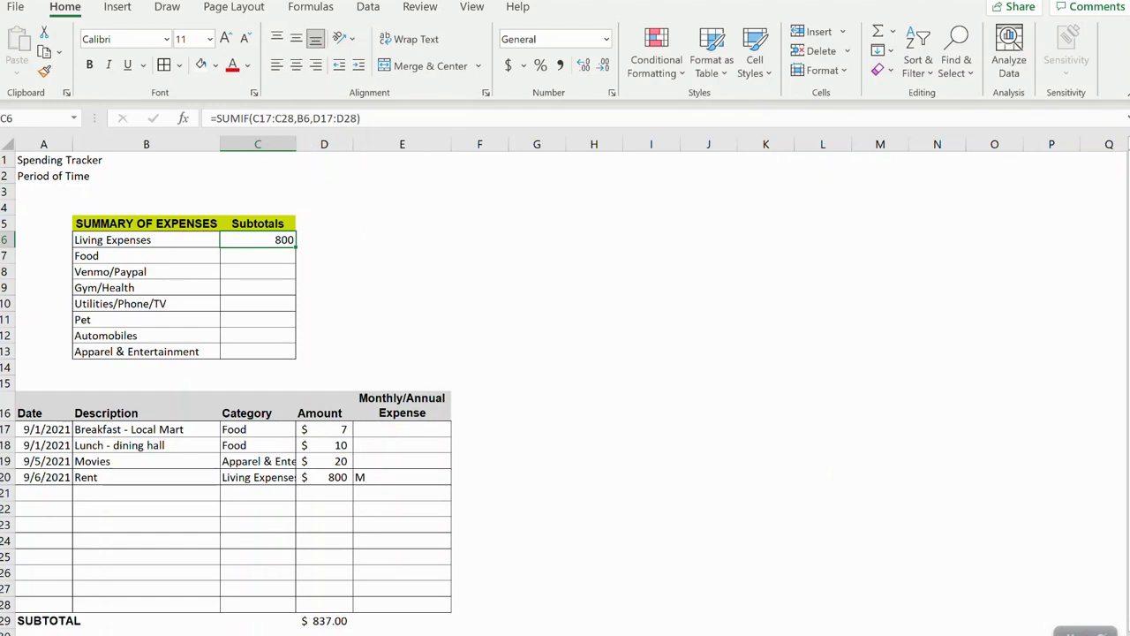
{"action": "double_click", "coordinate": [259, 240]}
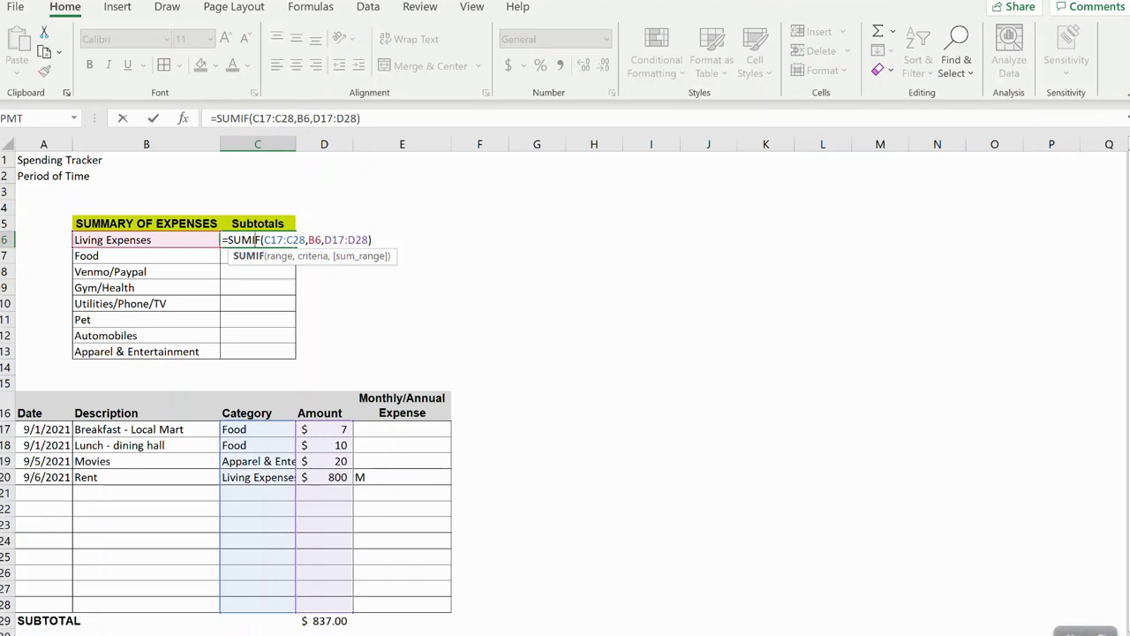
{"action": "left_click", "coordinate": [258, 118]}
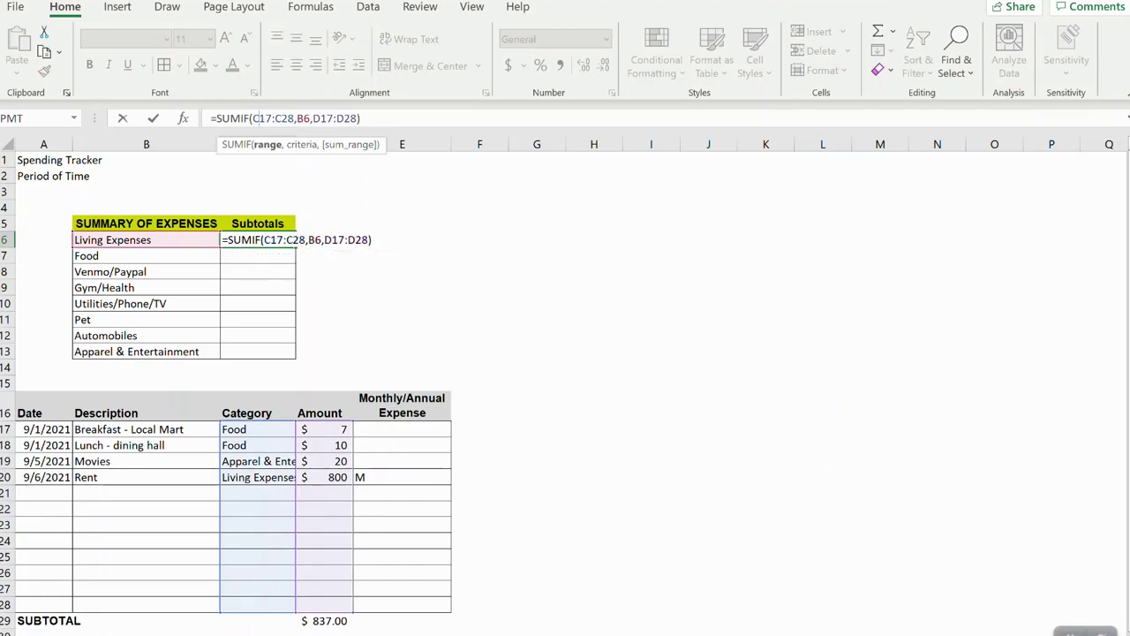
{"action": "key", "text": "F4"}
{"action": "left_click", "coordinate": [346, 118]}
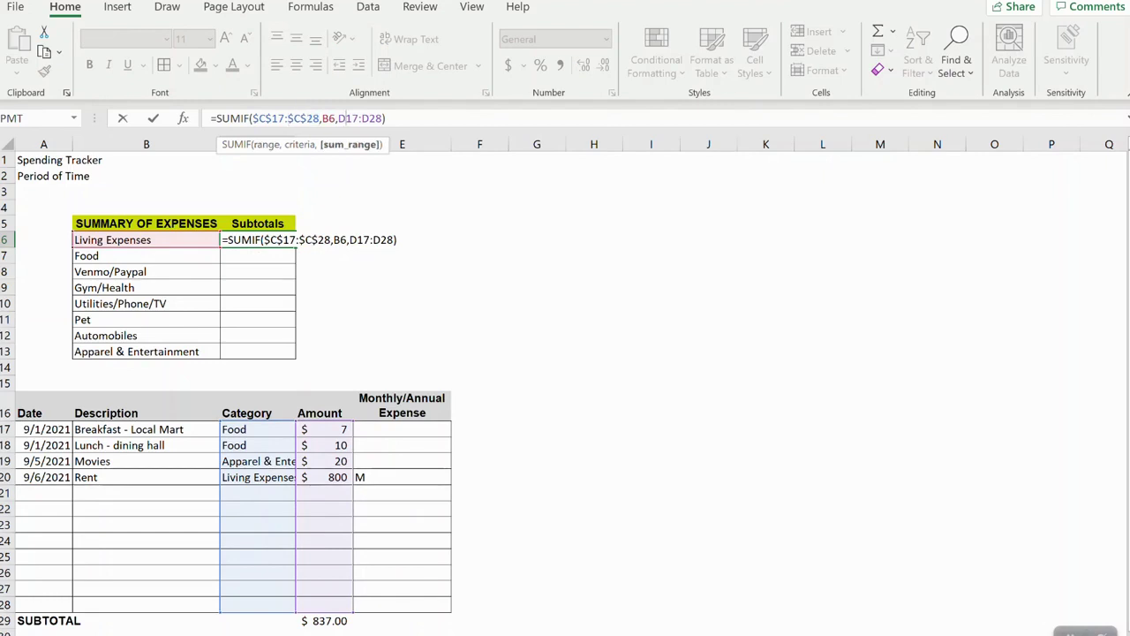
{"action": "key", "text": "F4"}
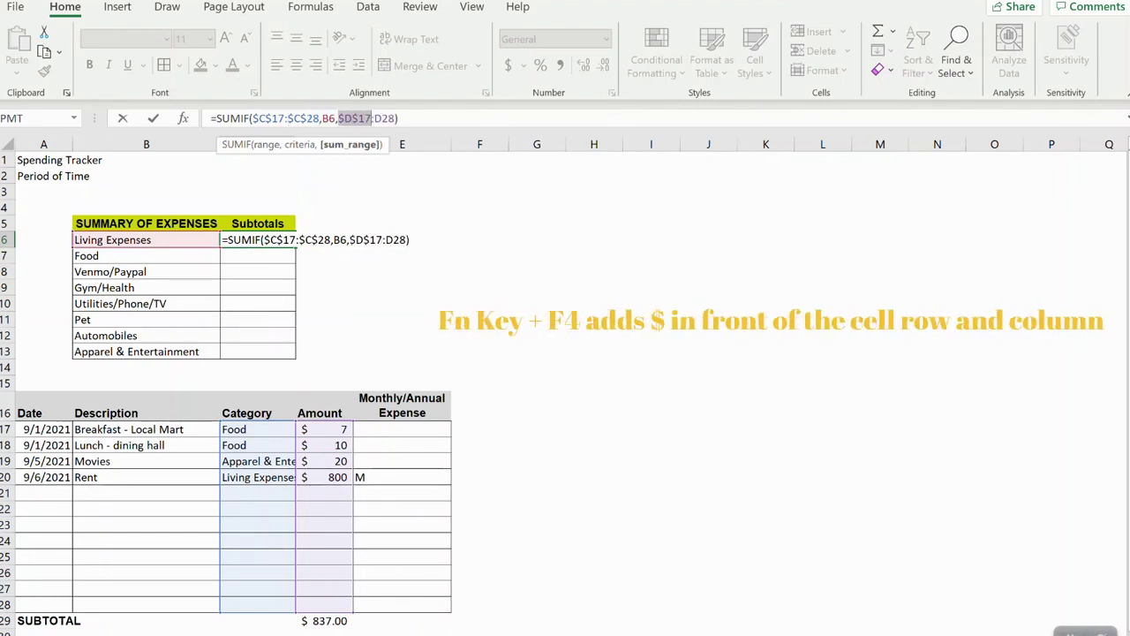
{"action": "left_click", "coordinate": [382, 118]}
{"action": "key", "text": "F4"}
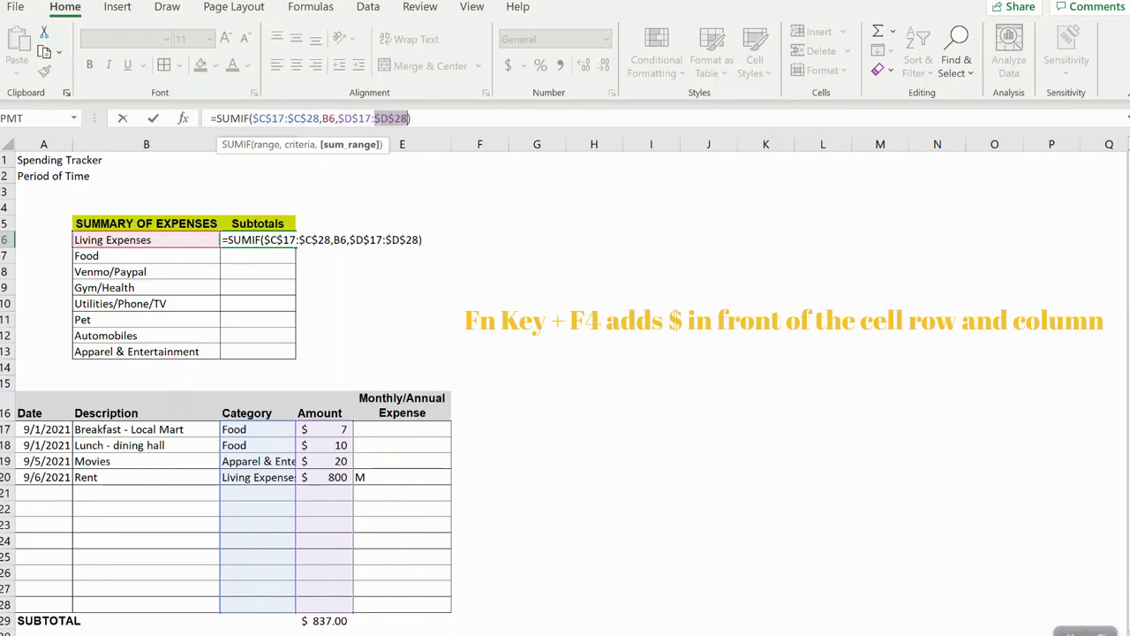
{"action": "key", "text": "Return"}
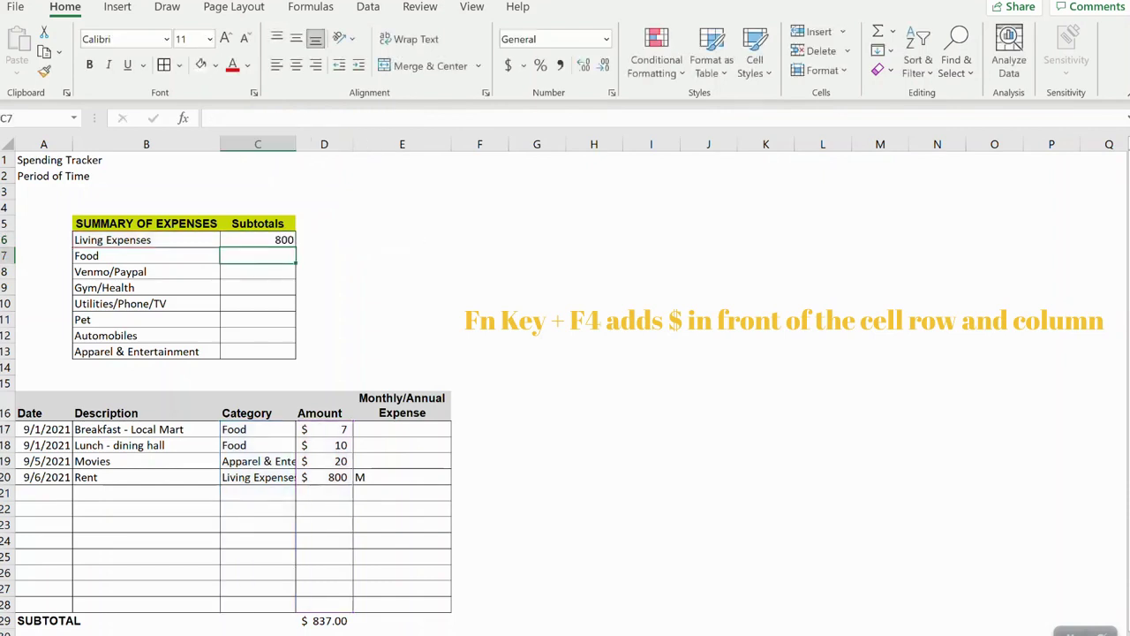
{"action": "left_click", "coordinate": [258, 240]}
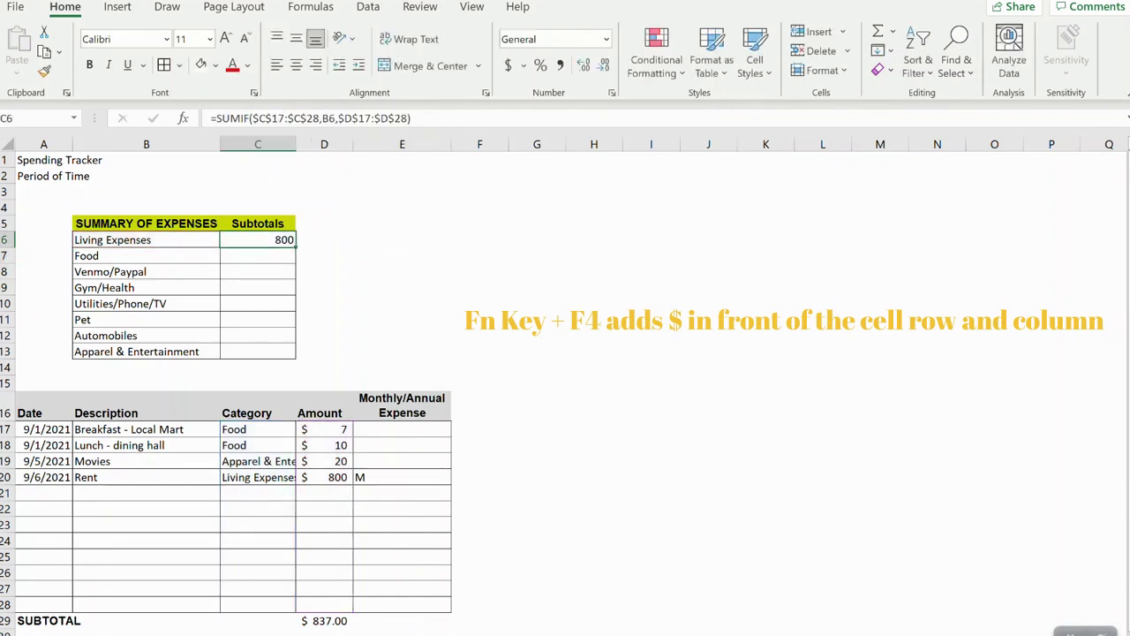
Step: Fill the Living Expenses SUMIF formula in C6 down through C13 for the remaining summary categories
{"action": "key", "text": "shift+Down"}
{"action": "key", "text": "shift+Down"}
{"action": "key", "text": "shift+Down"}
{"action": "key", "text": "shift+Down"}
{"action": "key", "text": "shift+Down"}
{"action": "key", "text": "shift+Down"}
{"action": "key", "text": "shift+Down"}
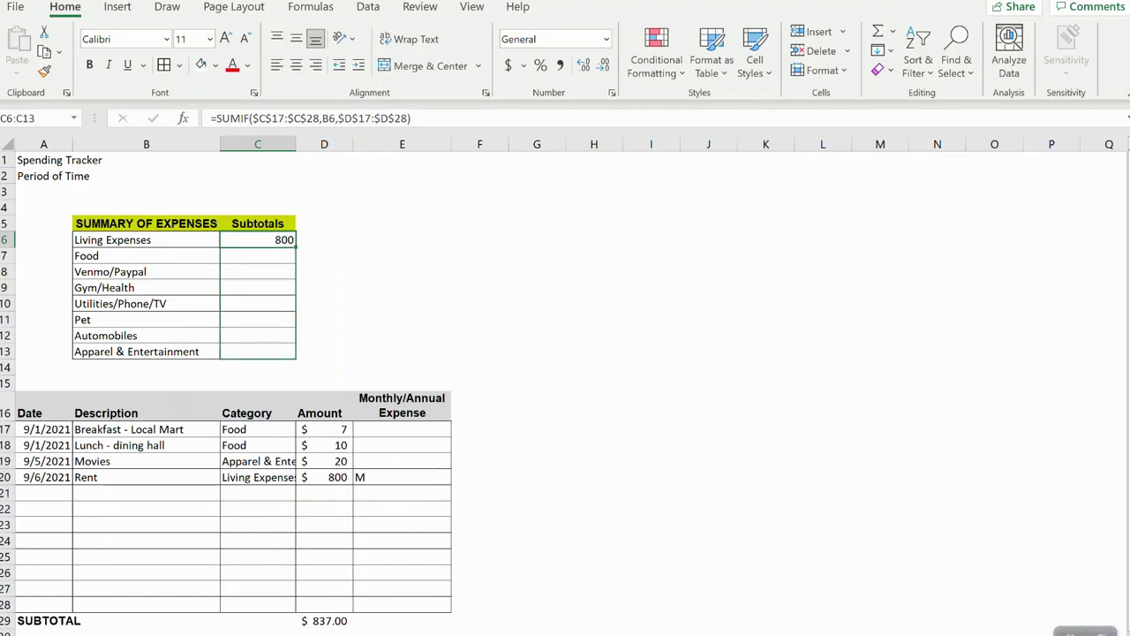
{"action": "key", "text": "ctrl+d"}
{"action": "left_click", "coordinate": [258, 304]}
{"action": "left_click", "coordinate": [257, 256]}
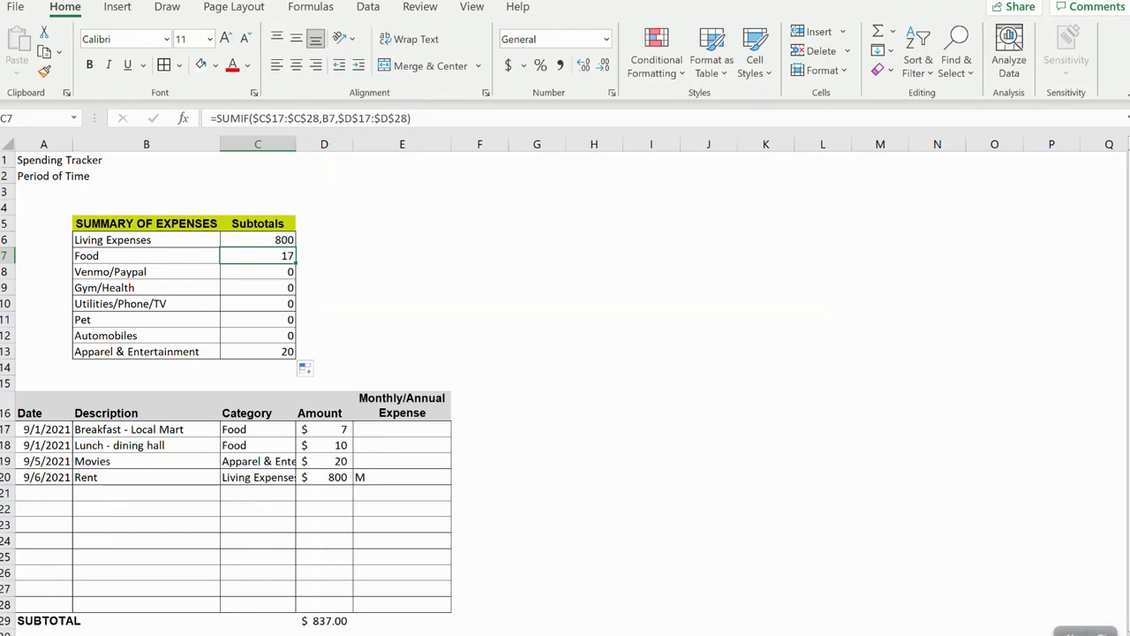
Step: Insert three blank rows above row 28 of the expense table and check the ranges in the C6 subtotal formula
{"action": "left_click", "coordinate": [324, 461]}
{"action": "left_click", "coordinate": [44, 589]}
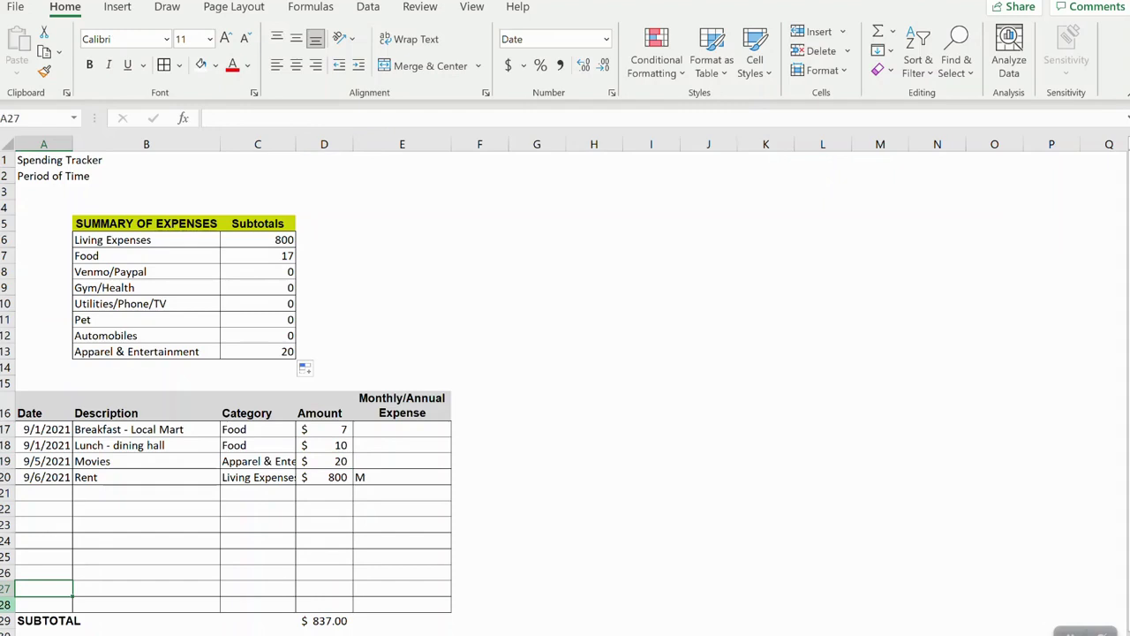
{"action": "left_click_drag", "start_coordinate": [5, 605], "coordinate": [5, 632]}
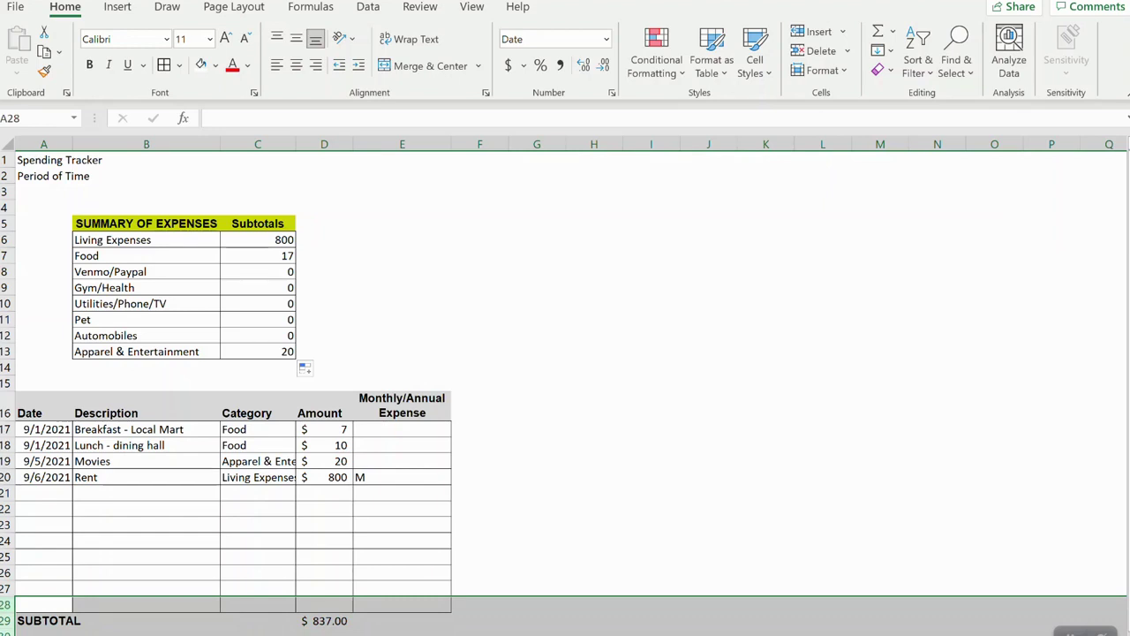
{"action": "left_click", "coordinate": [810, 31]}
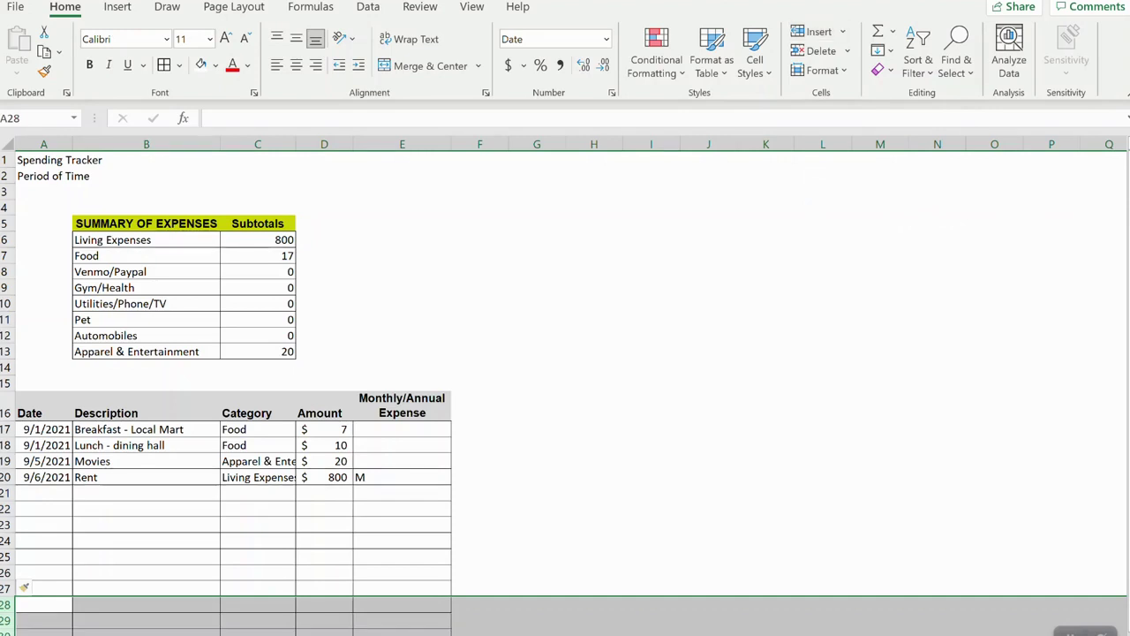
{"action": "left_click", "coordinate": [258, 604]}
{"action": "left_click", "coordinate": [257, 240]}
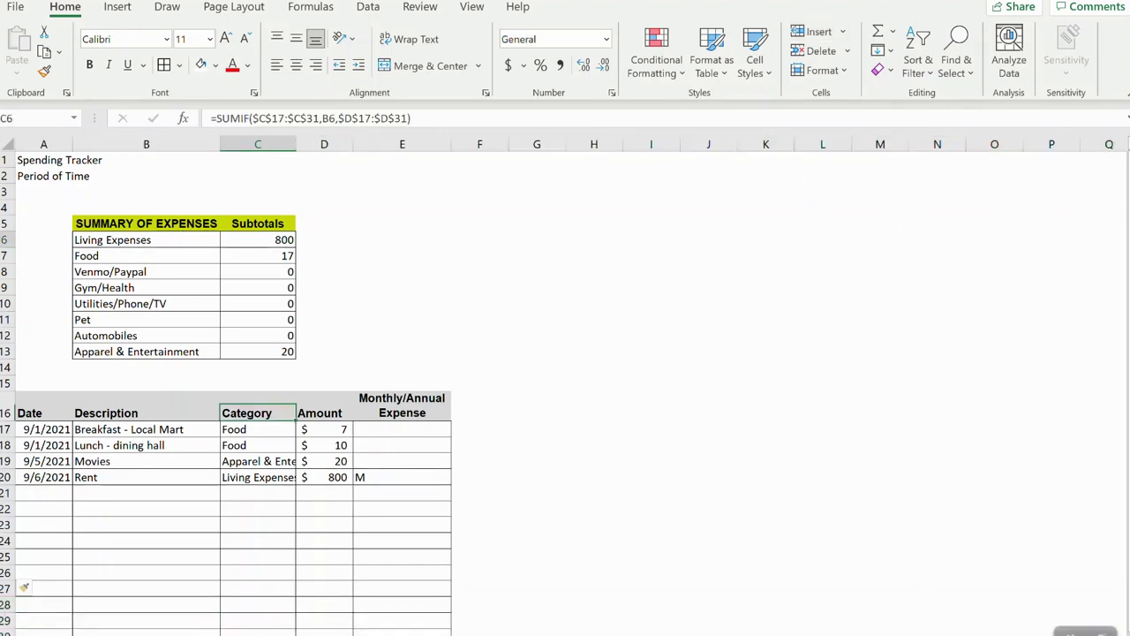
{"action": "key", "text": "F2"}
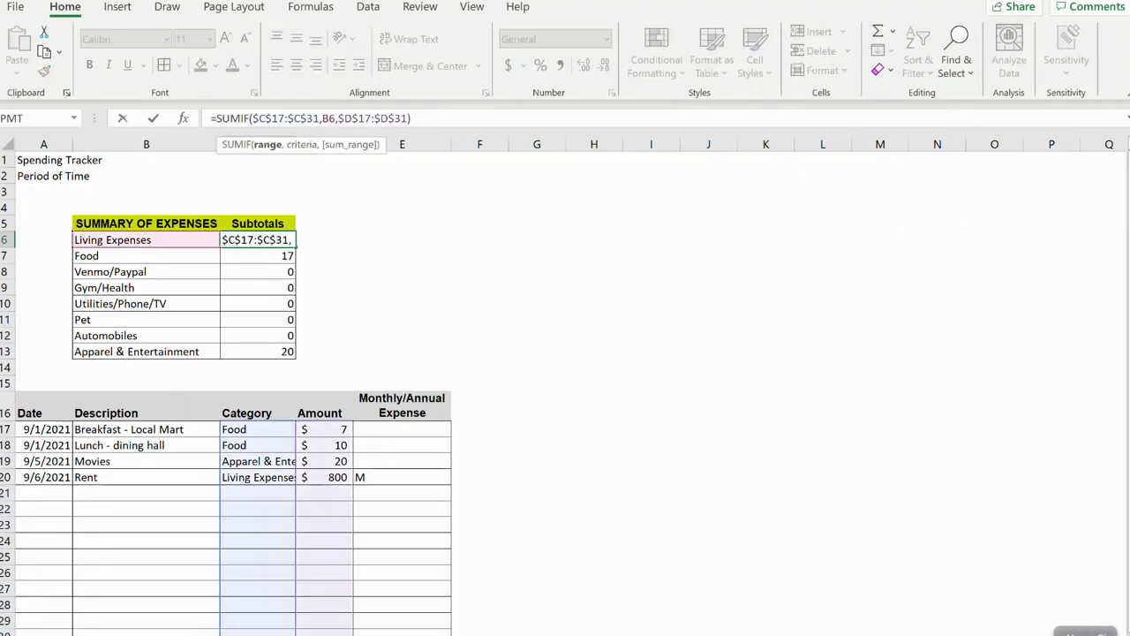
{"action": "scroll", "coordinate": [226, 393], "scroll_direction": "down", "scroll_amount": 2}
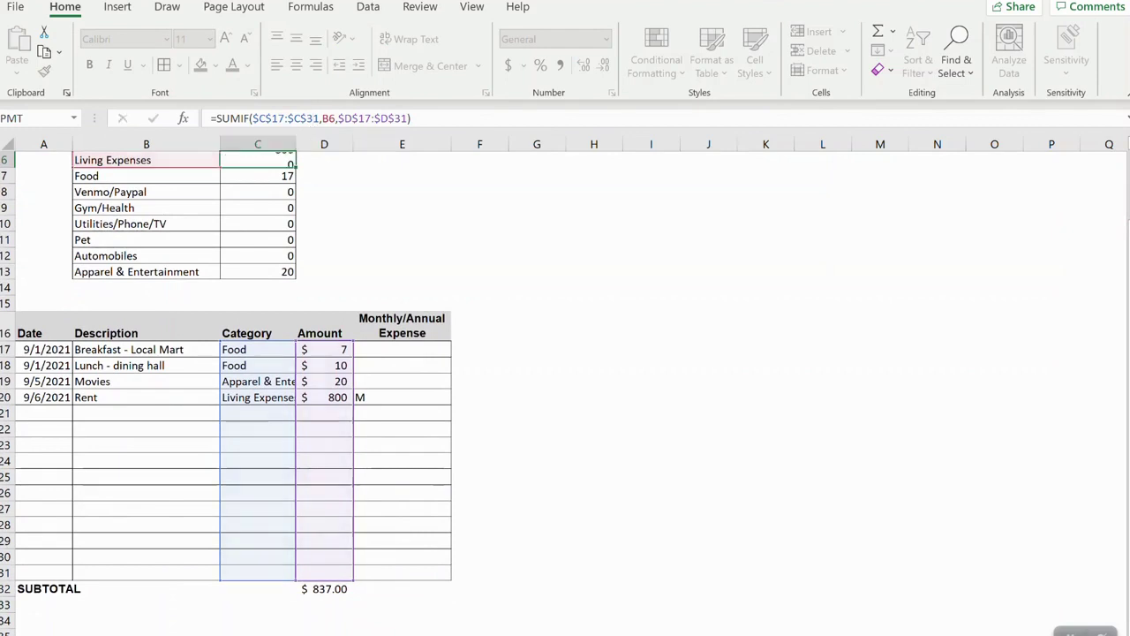
{"action": "key", "text": "Return"}
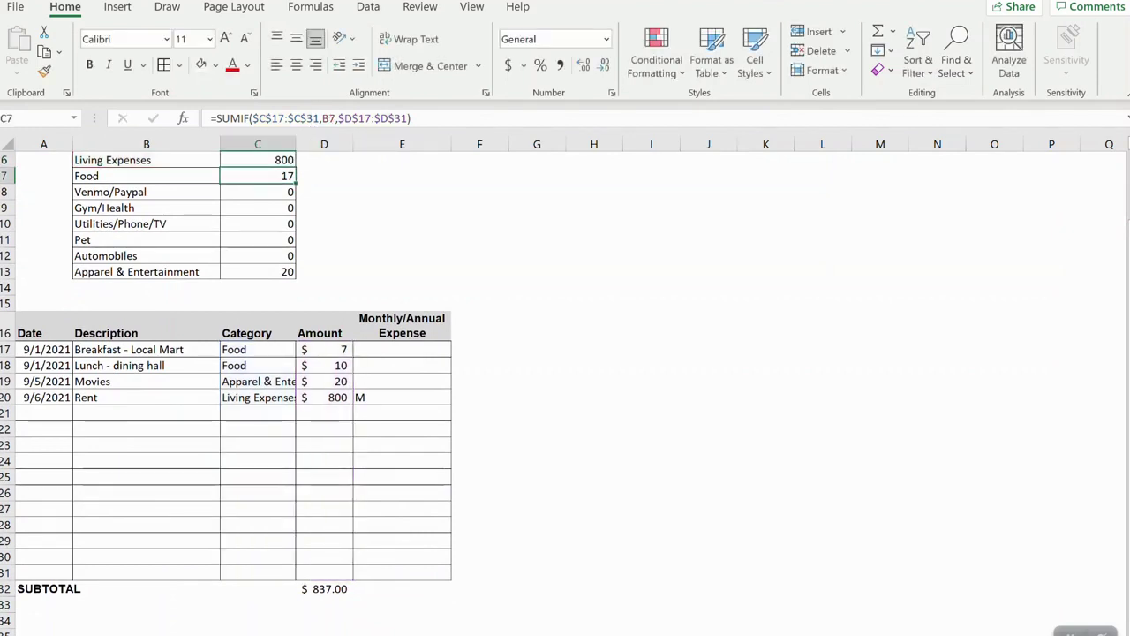
Step: Enter the note "leave blank" in F31, beside the last row of the expense table
{"action": "left_click", "coordinate": [479, 573]}
{"action": "type", "text": "k"}
{"action": "key", "text": "BackSpace"}
{"action": "type", "text": "leave blank"}
{"action": "key", "text": "Return"}
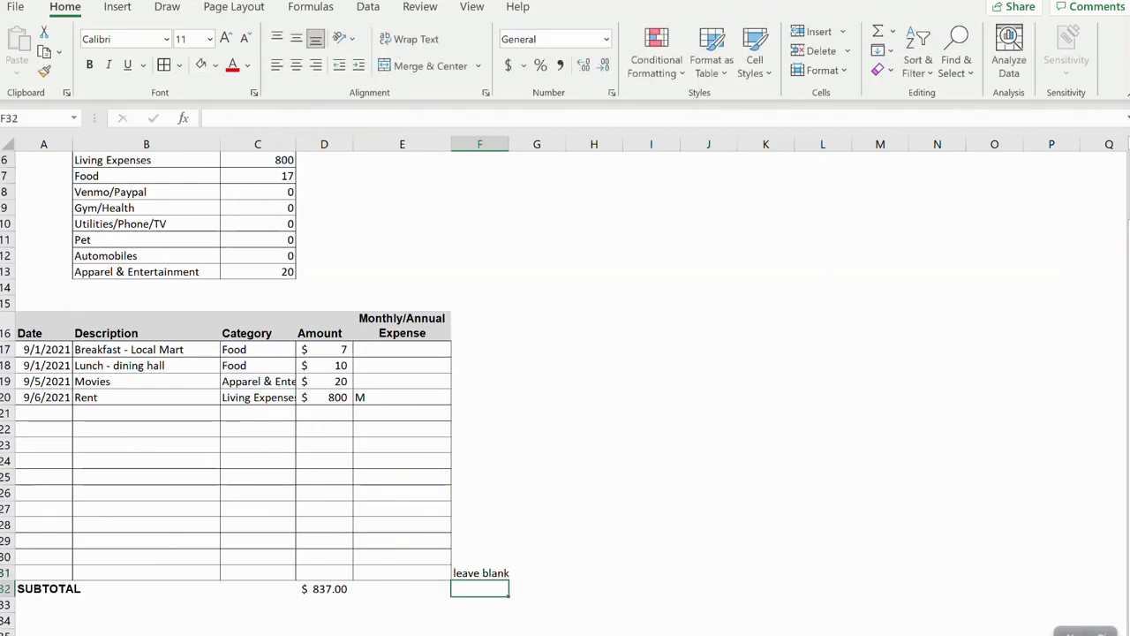
Step: Insert four more blank rows above row 31, the expense table's row marked "leave blank"
{"action": "left_click_drag", "start_coordinate": [7, 573], "coordinate": [7, 620]}
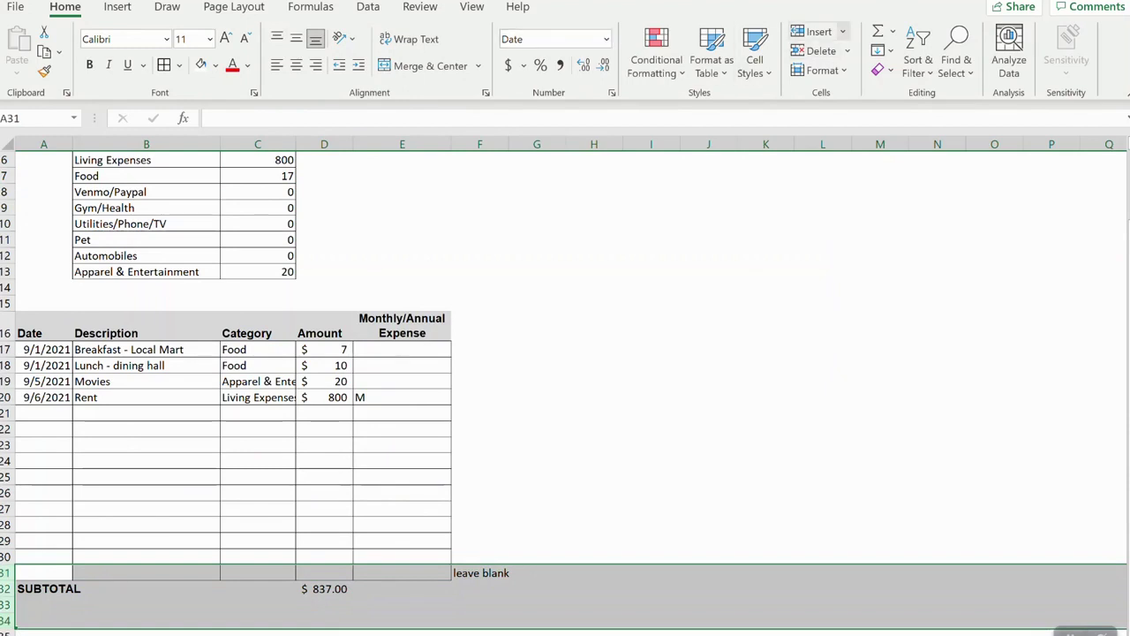
{"action": "left_click", "coordinate": [842, 31]}
{"action": "left_click", "coordinate": [860, 82]}
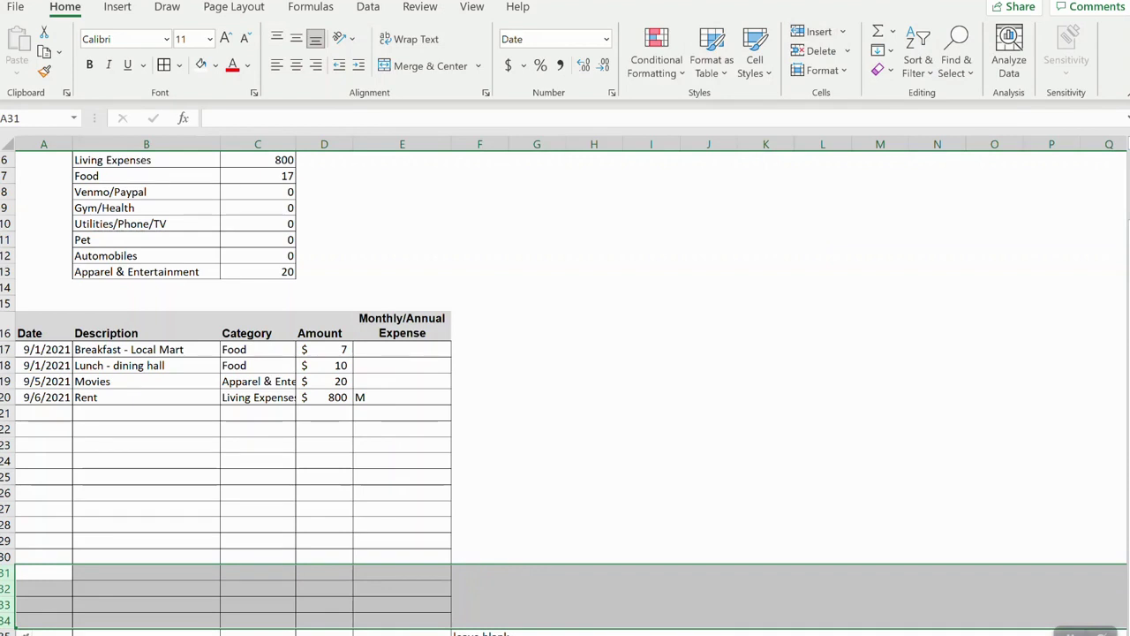
Step: Examine the blank expense rows and the cell ranges used by the Food subtotal formula in C7
{"action": "left_click", "coordinate": [257, 573]}
{"action": "left_click", "coordinate": [258, 524]}
{"action": "left_click", "coordinate": [324, 509]}
{"action": "left_click", "coordinate": [323, 525]}
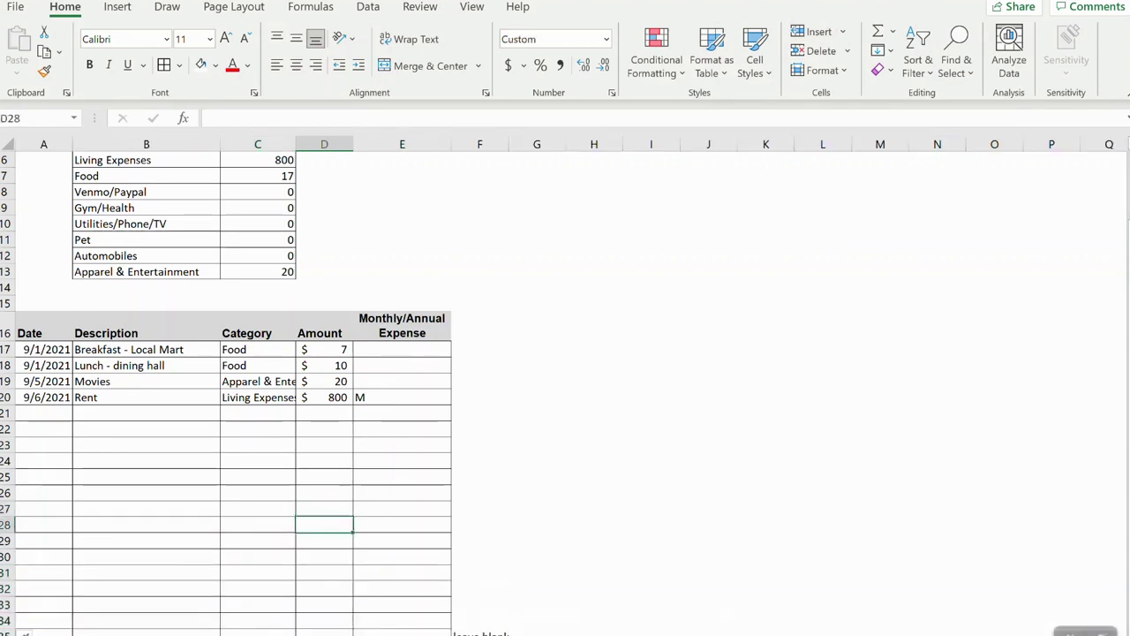
{"action": "key", "text": "Down"}
{"action": "key", "text": "Left"}
{"action": "key", "text": "Left"}
{"action": "key", "text": "Left"}
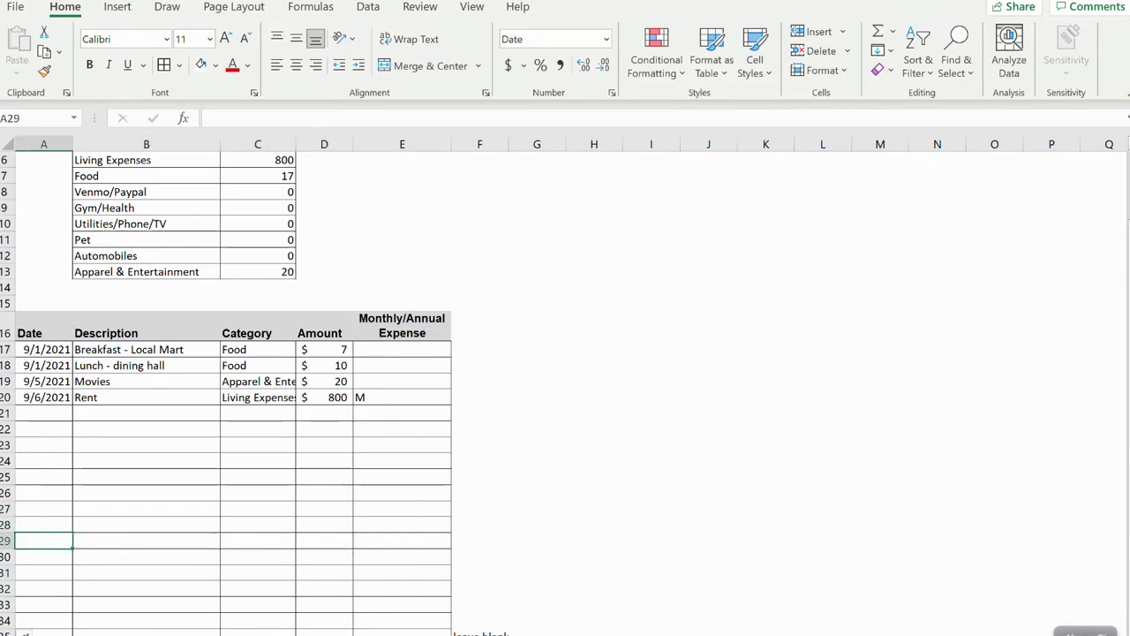
{"action": "left_click", "coordinate": [258, 224]}
{"action": "left_click", "coordinate": [257, 175]}
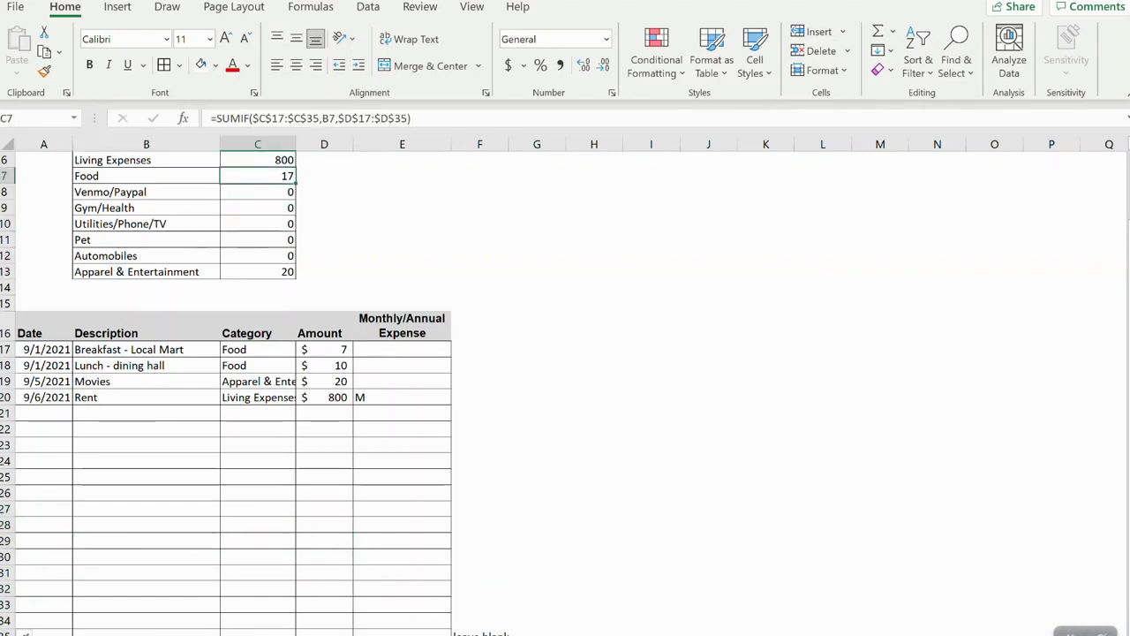
{"action": "left_click", "coordinate": [315, 117]}
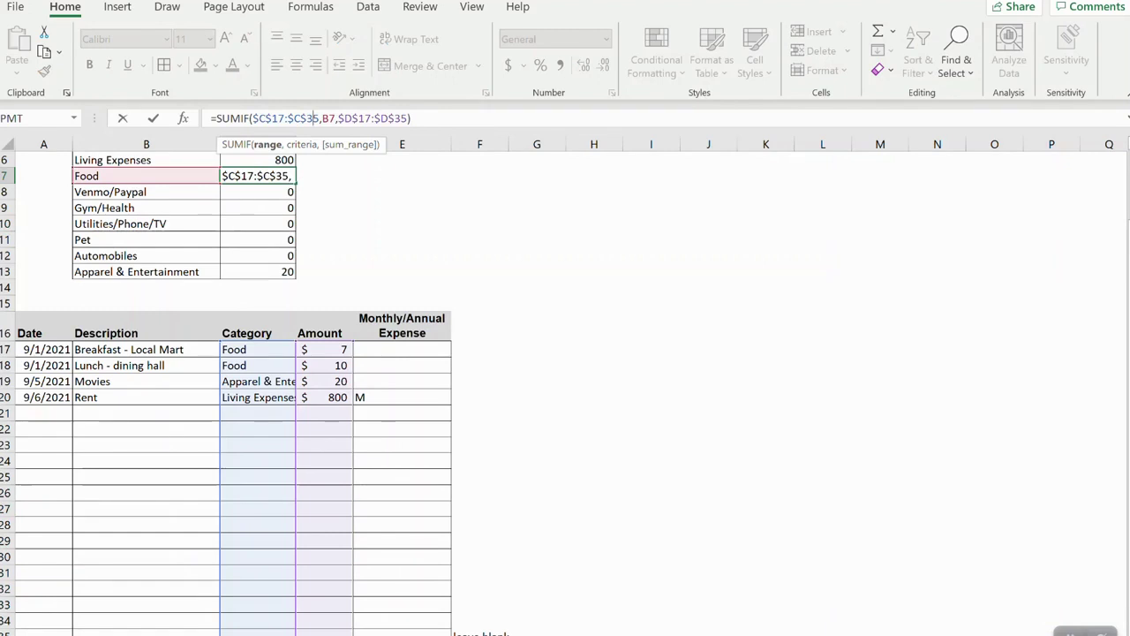
{"action": "key", "text": "Return"}
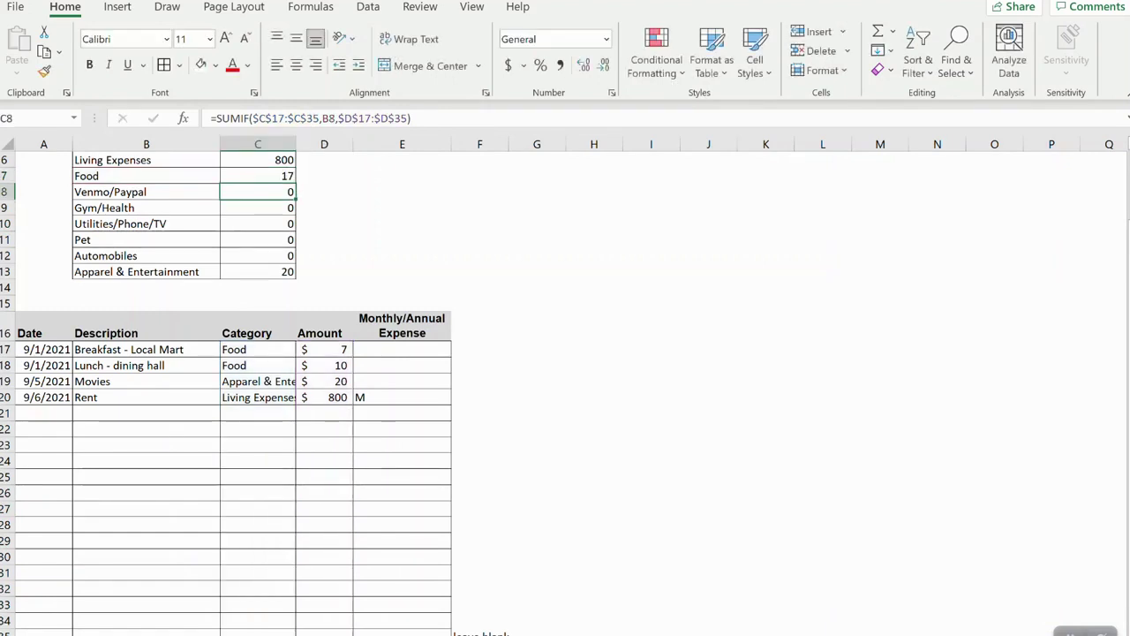
{"action": "scroll", "coordinate": [564, 393], "scroll_direction": "up", "scroll_amount": 2}
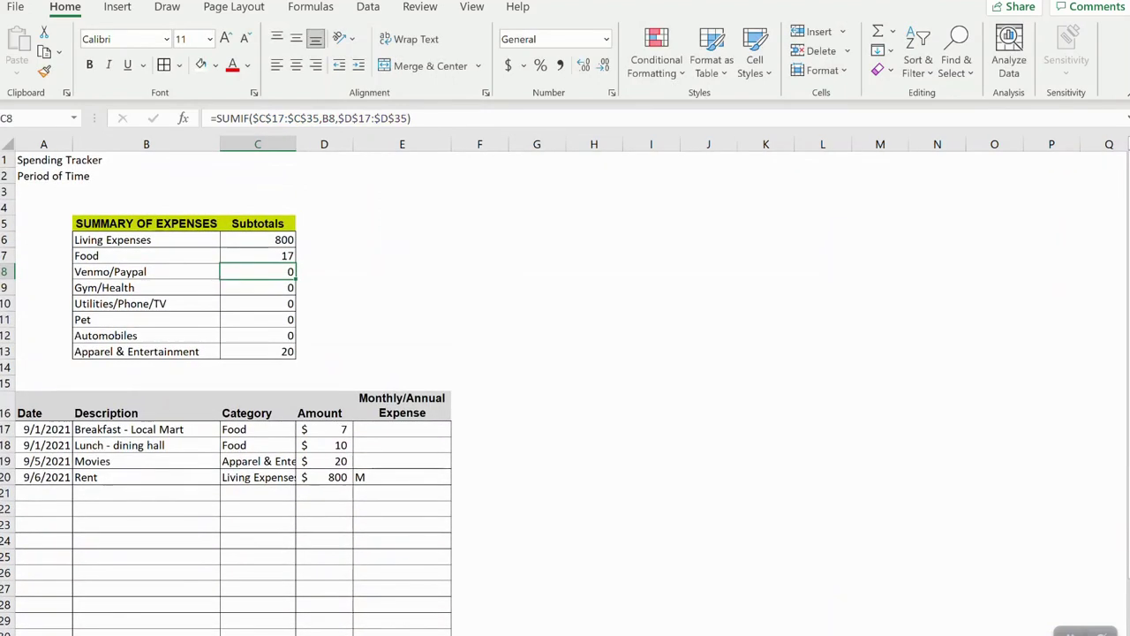